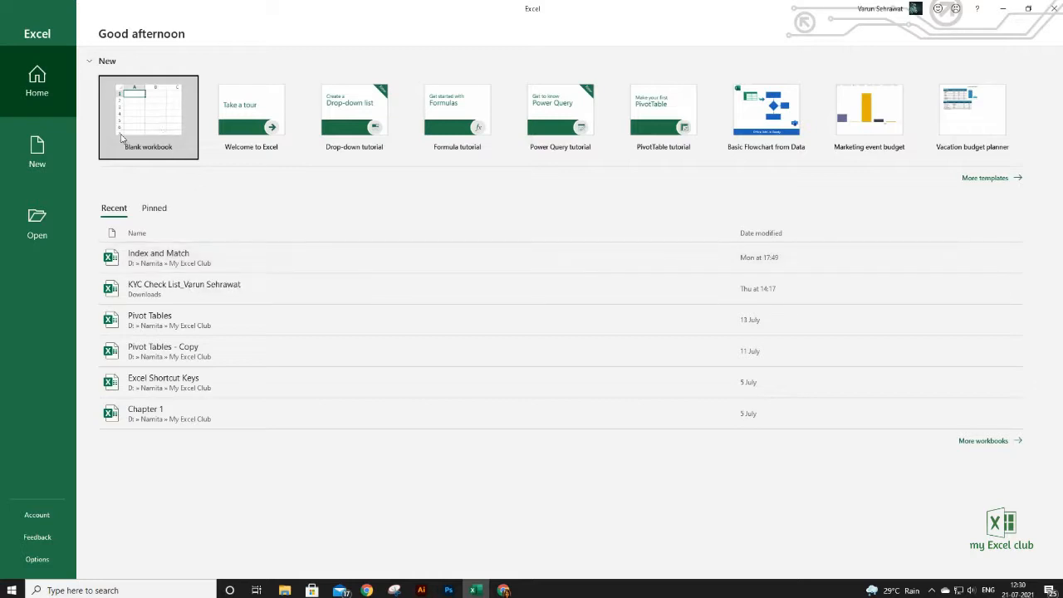
Create a new blank workbook
{"action": "left_click", "coordinate": [148, 130]}
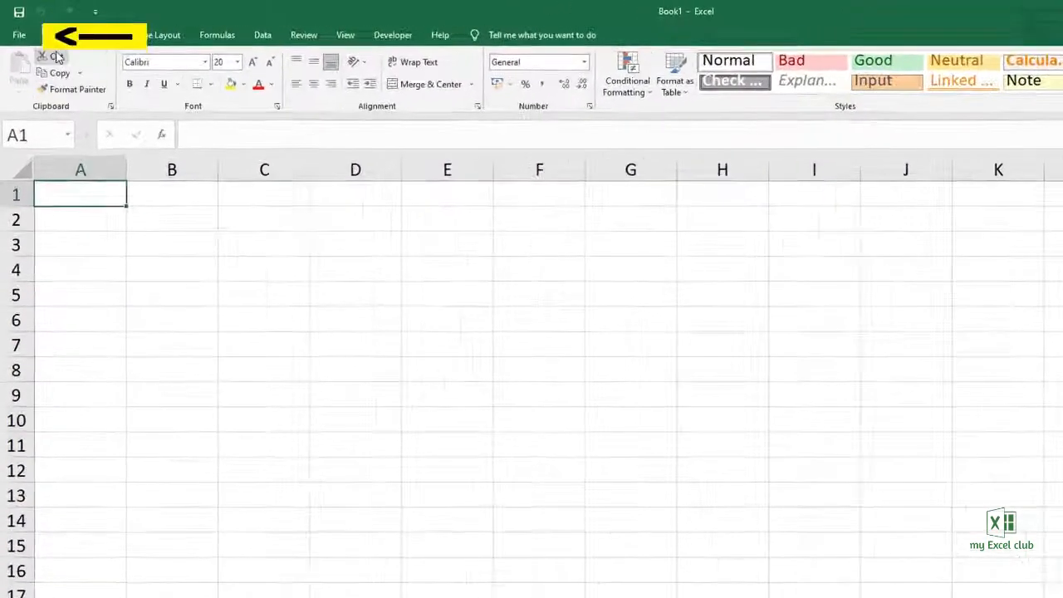
{"action": "left_click", "coordinate": [19, 38]}
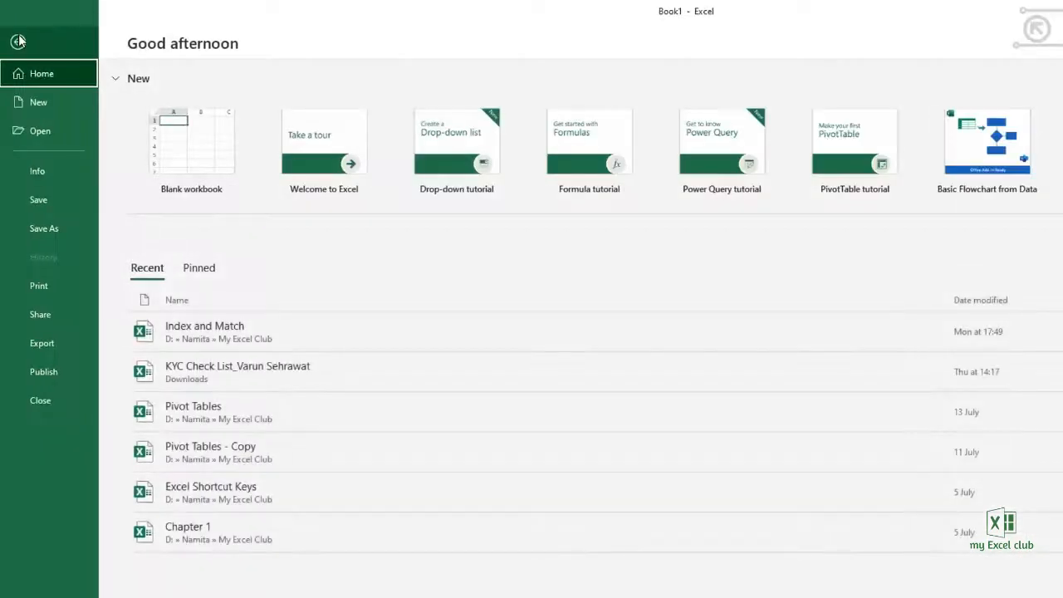
{"action": "left_click", "coordinate": [64, 229]}
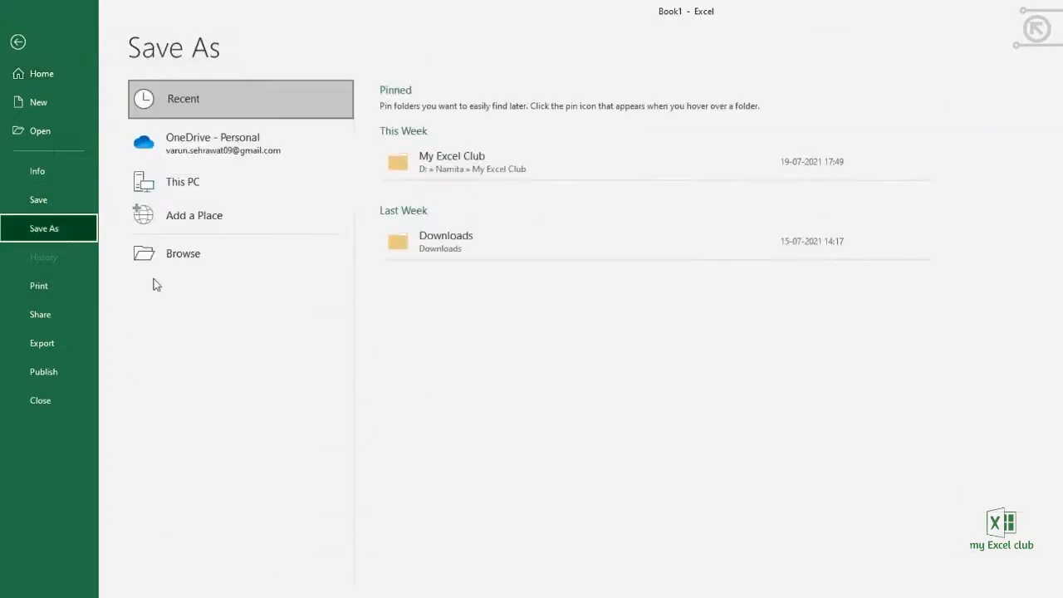
{"action": "left_click", "coordinate": [231, 254]}
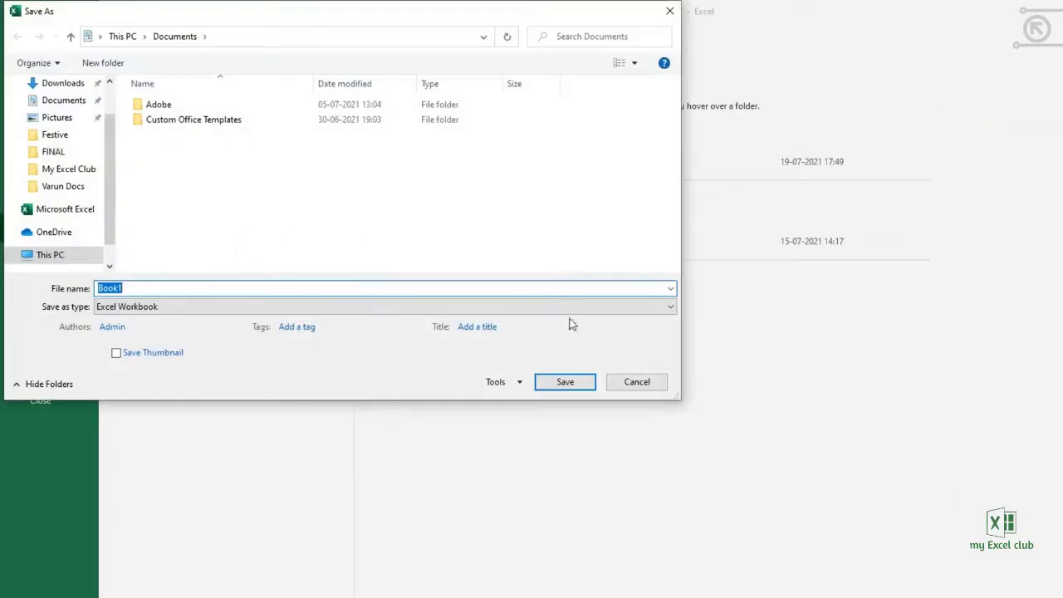
{"action": "left_click", "coordinate": [655, 389]}
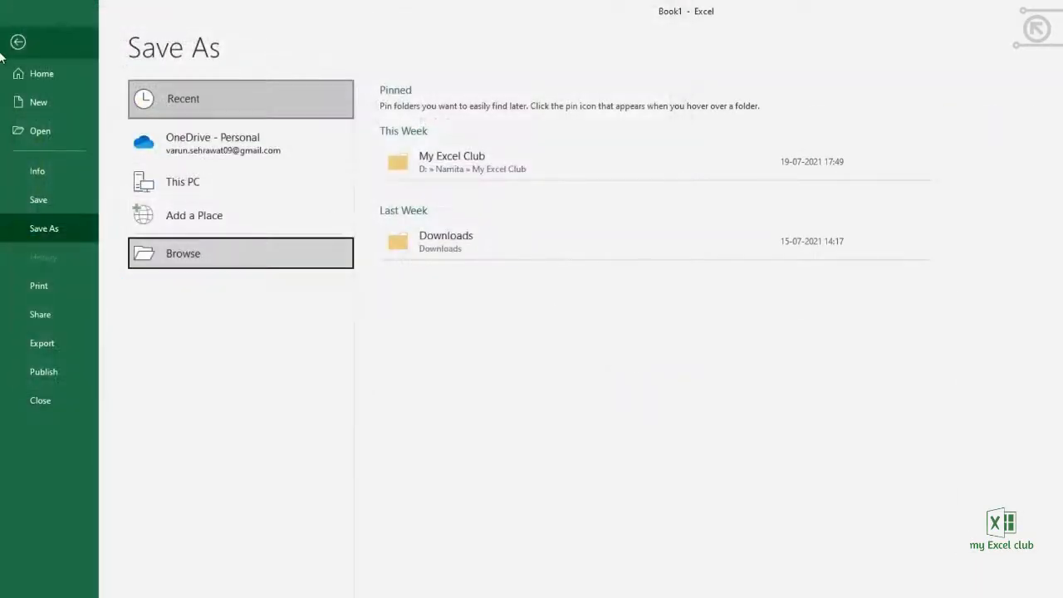
{"action": "left_click", "coordinate": [17, 42]}
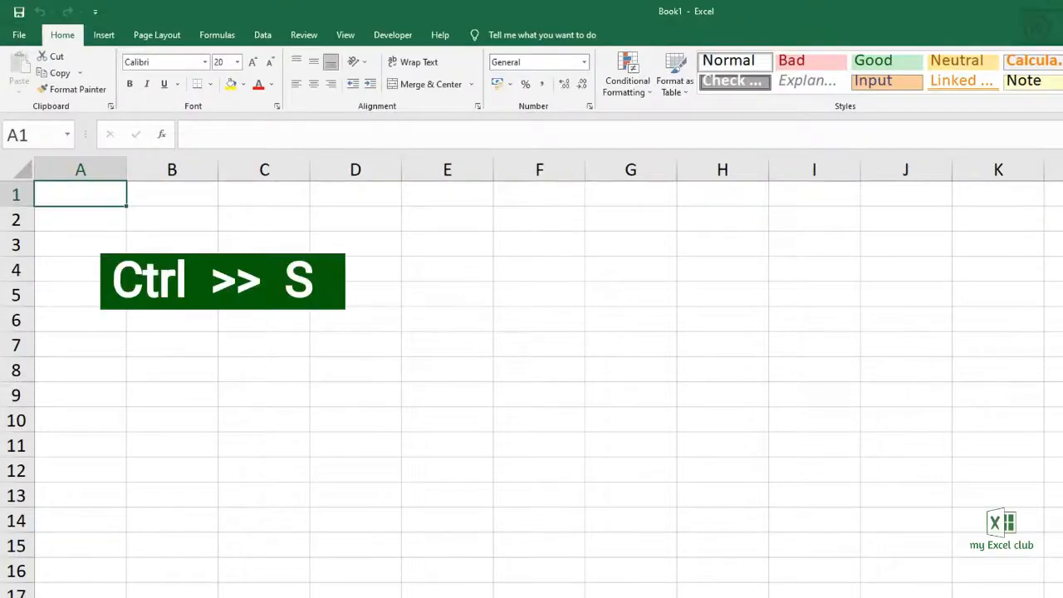
{"action": "key", "text": "ctrl+s"}
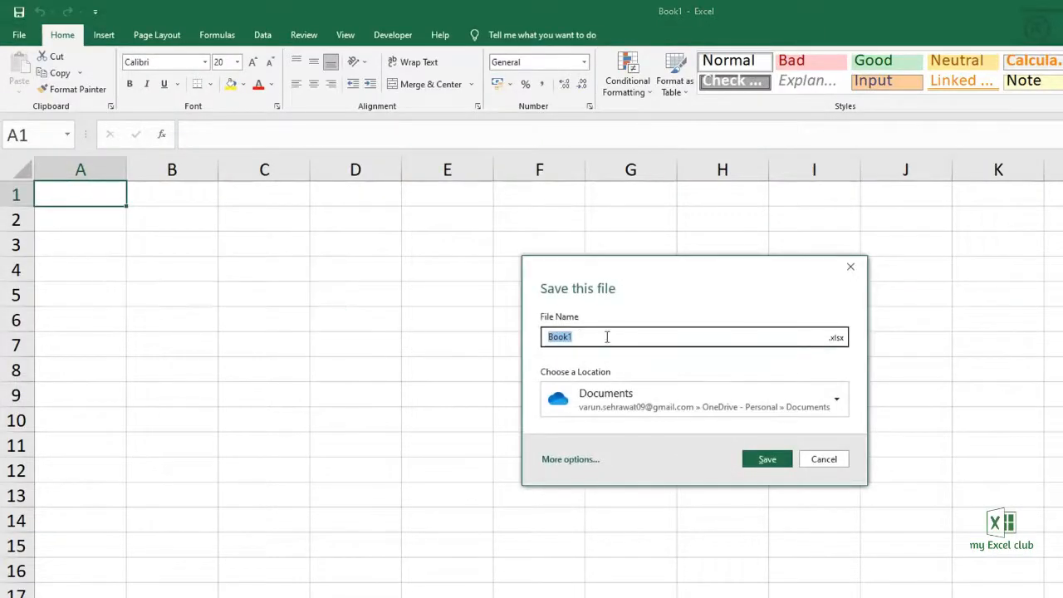
{"action": "left_click", "coordinate": [655, 402]}
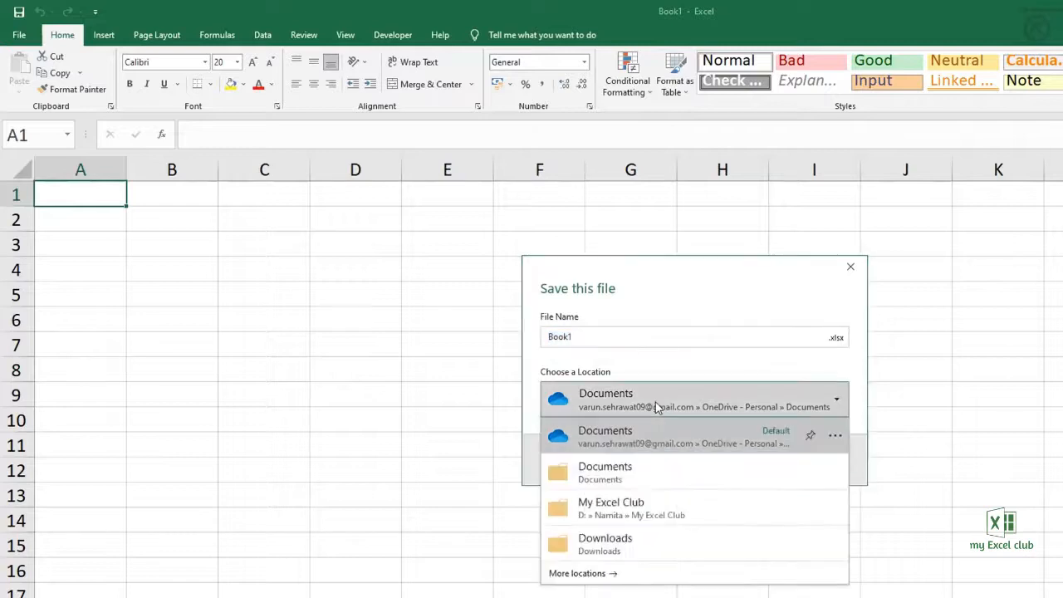
{"action": "left_click", "coordinate": [706, 363]}
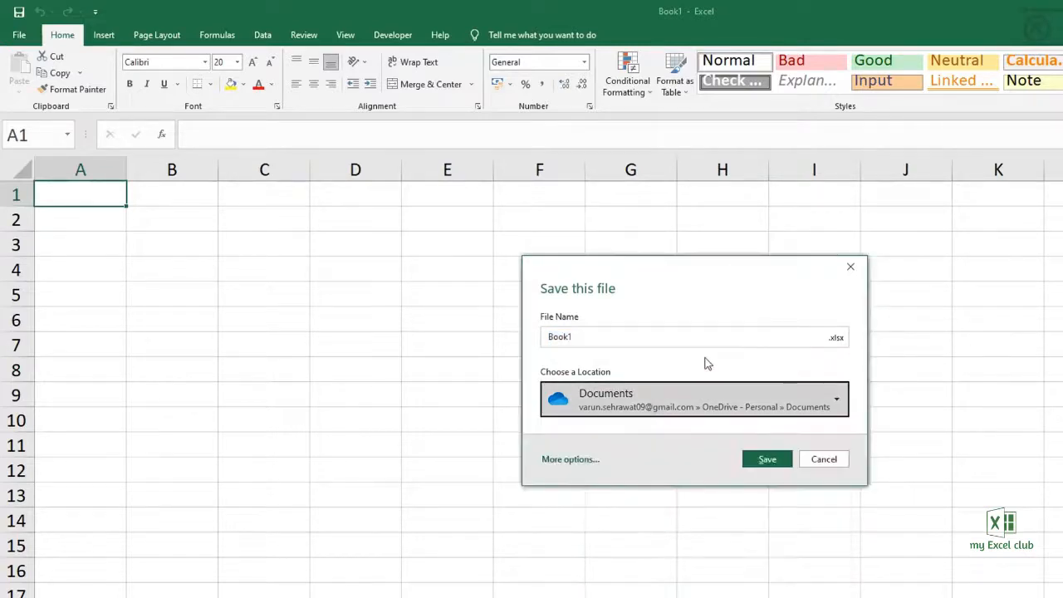
{"action": "left_click", "coordinate": [818, 462]}
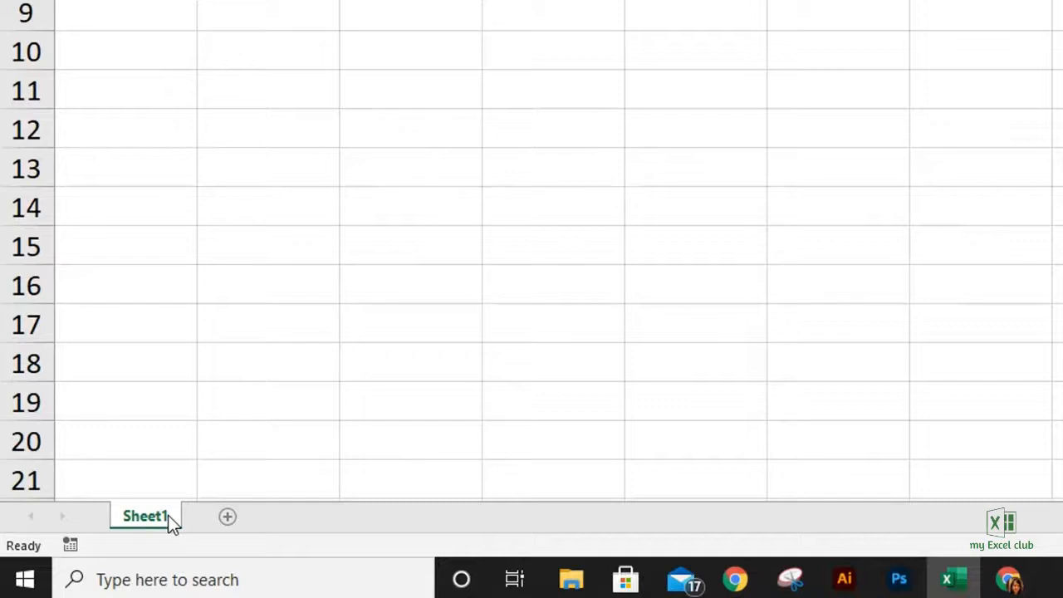
Add two worksheets after Sheet1, naming the second new one New, and return to Sheet1
{"action": "left_click", "coordinate": [229, 519]}
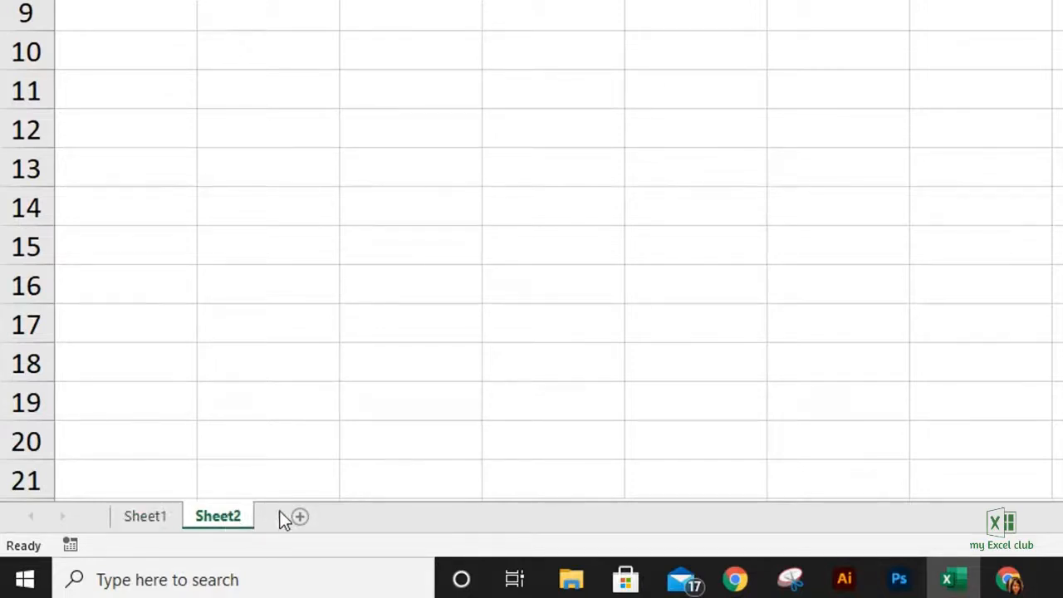
{"action": "left_click", "coordinate": [302, 517]}
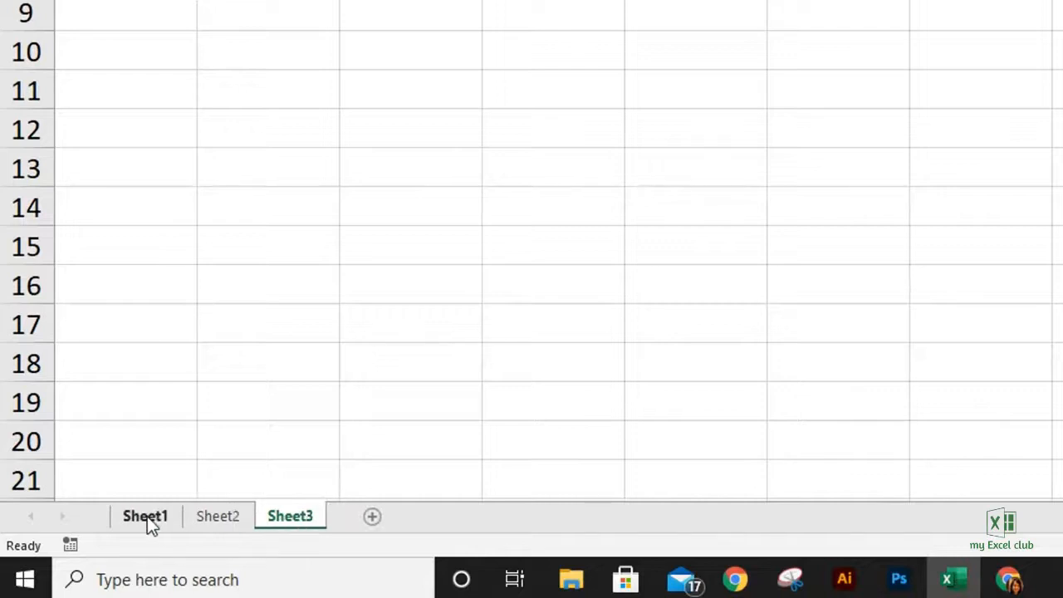
{"action": "double_click", "coordinate": [291, 522]}
{"action": "type", "text": "New"}
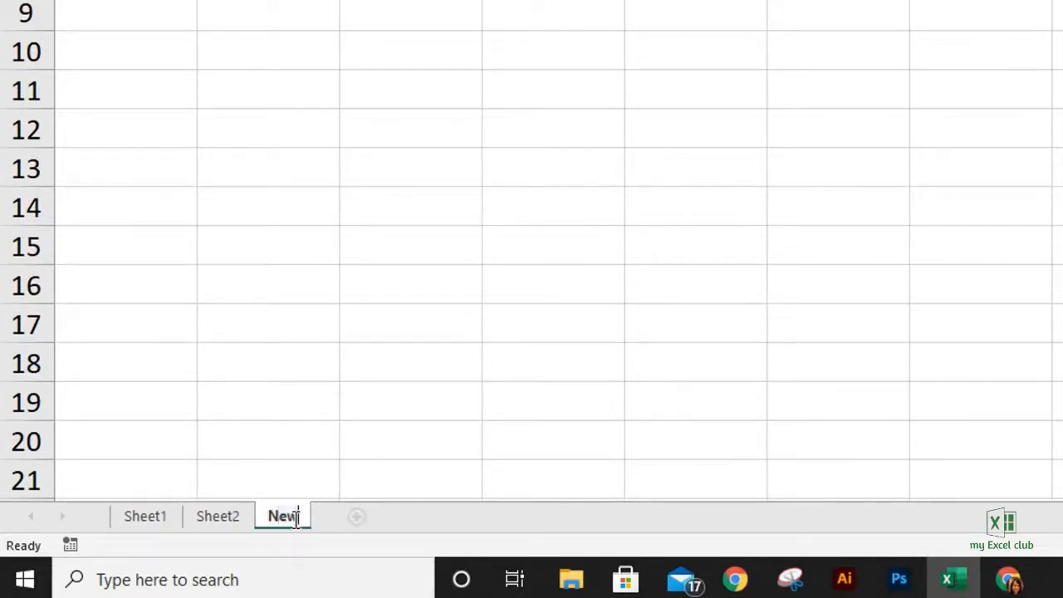
{"action": "key", "text": "Return"}
{"action": "left_click", "coordinate": [141, 521]}
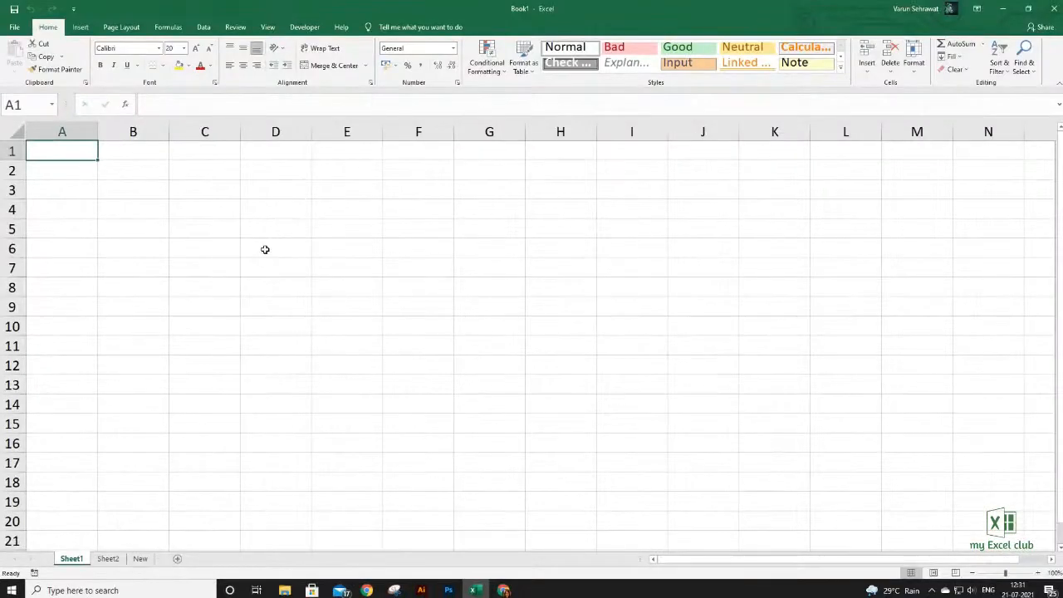
Enter the mixed text 34fgdg((( in cell C5 and clear the cell again
{"action": "left_click", "coordinate": [230, 230]}
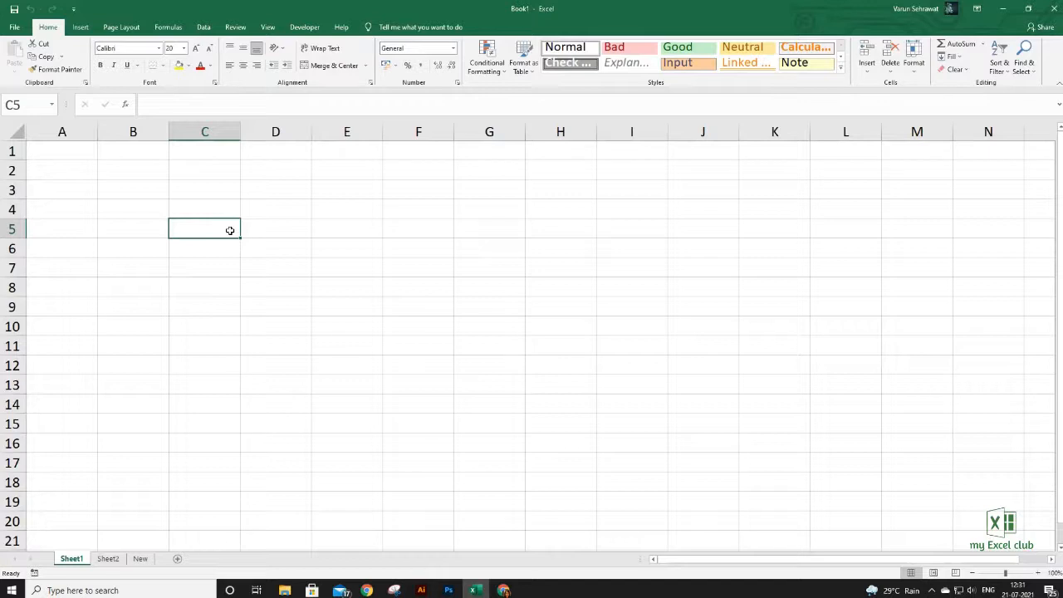
{"action": "type", "text": "34fg"}
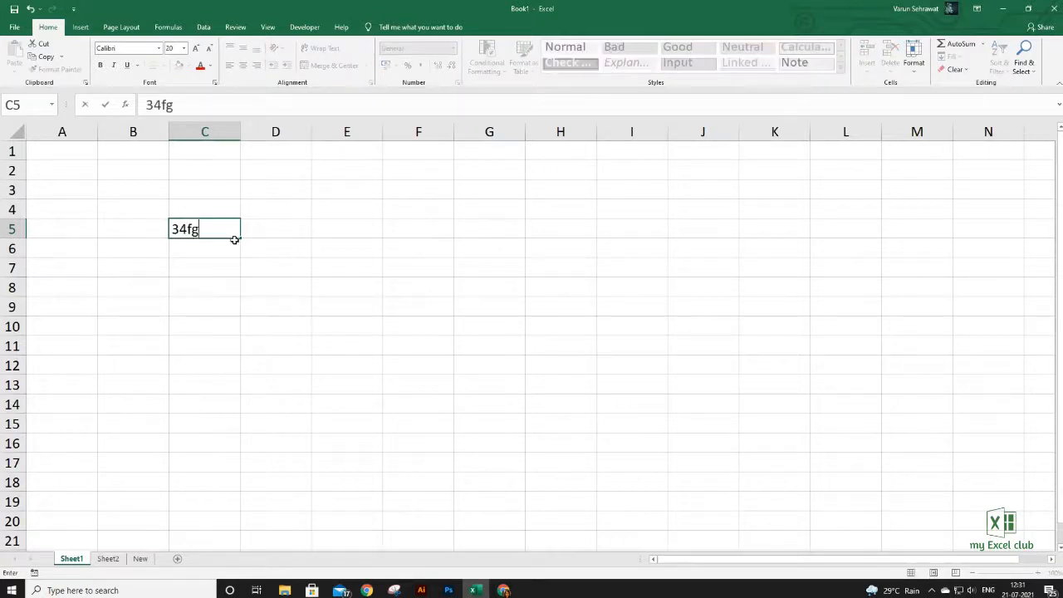
{"action": "type", "text": "dg((("}
{"action": "key", "text": "Return"}
{"action": "left_click", "coordinate": [225, 229]}
{"action": "key", "text": "Delete"}
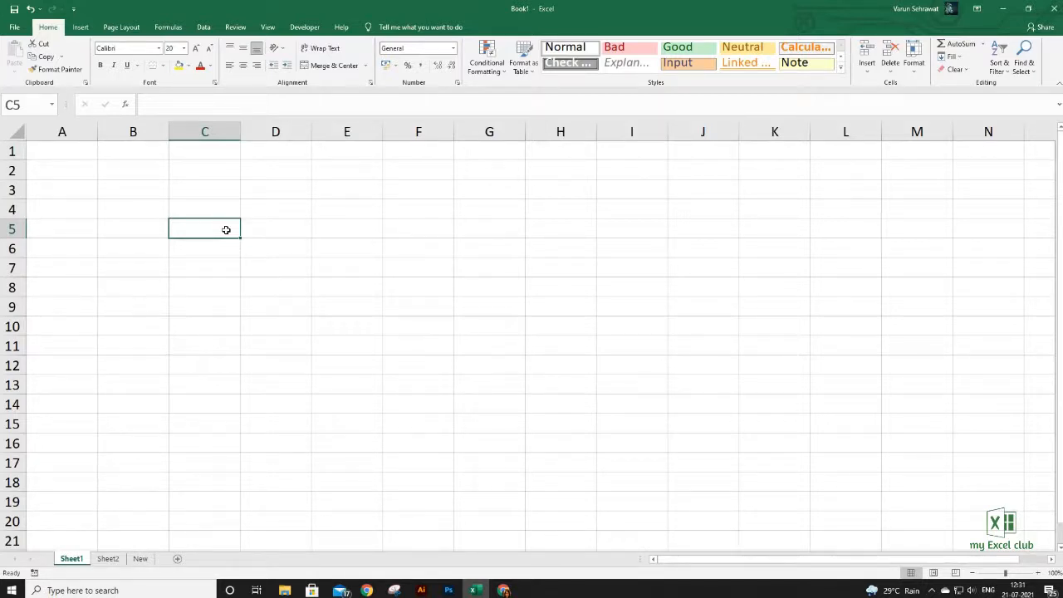
Enter test in cell C5 and overwrite it with new
{"action": "type", "text": "test"}
{"action": "key", "text": "Return"}
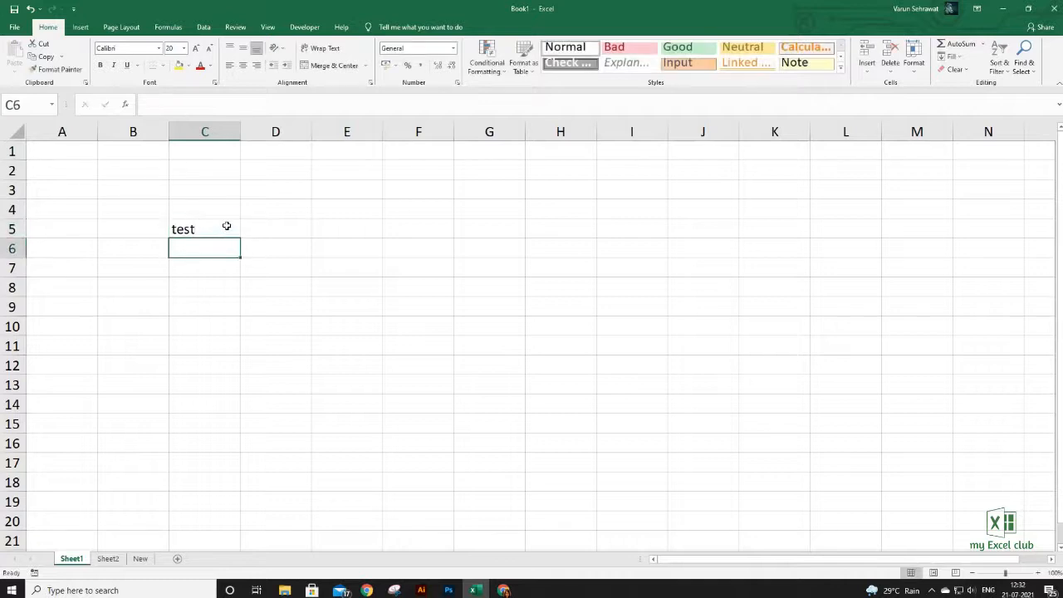
{"action": "left_click", "coordinate": [227, 226]}
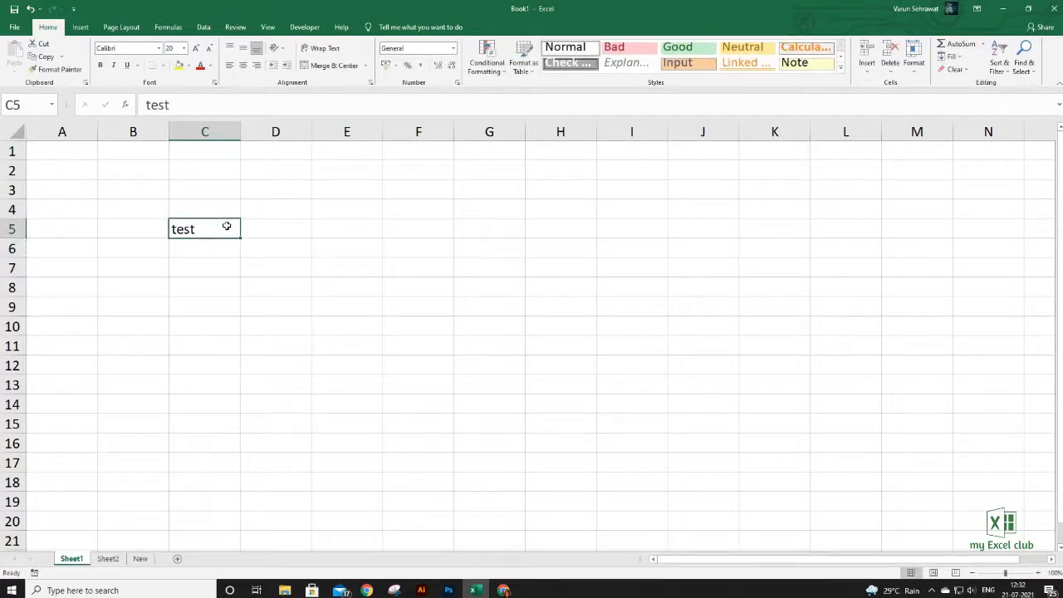
{"action": "type", "text": "new"}
{"action": "key", "text": "Return"}
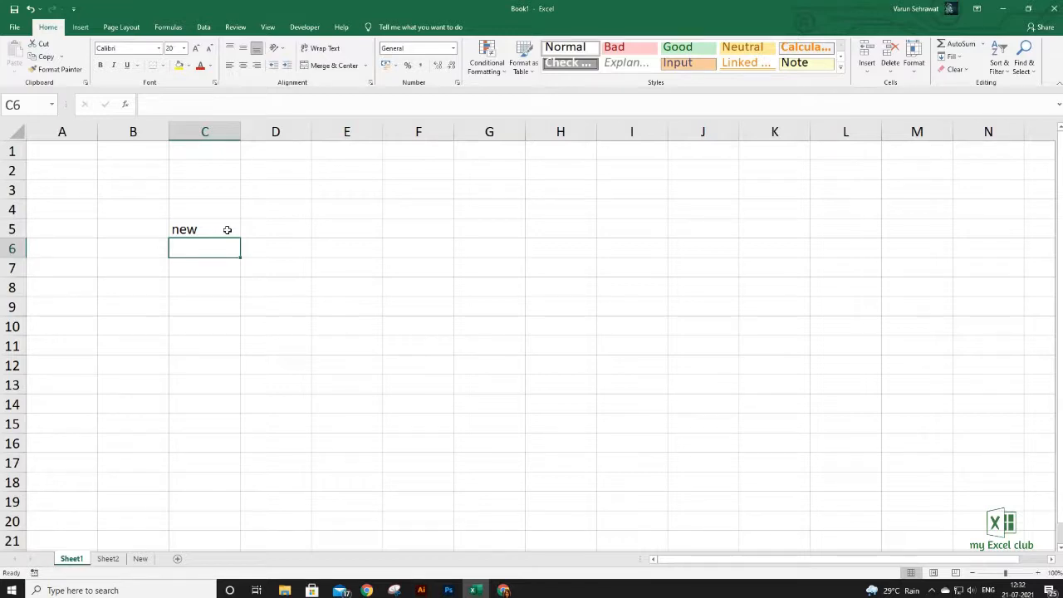
Append a second word to the text in cell C5 so that it reads new new
{"action": "double_click", "coordinate": [227, 230]}
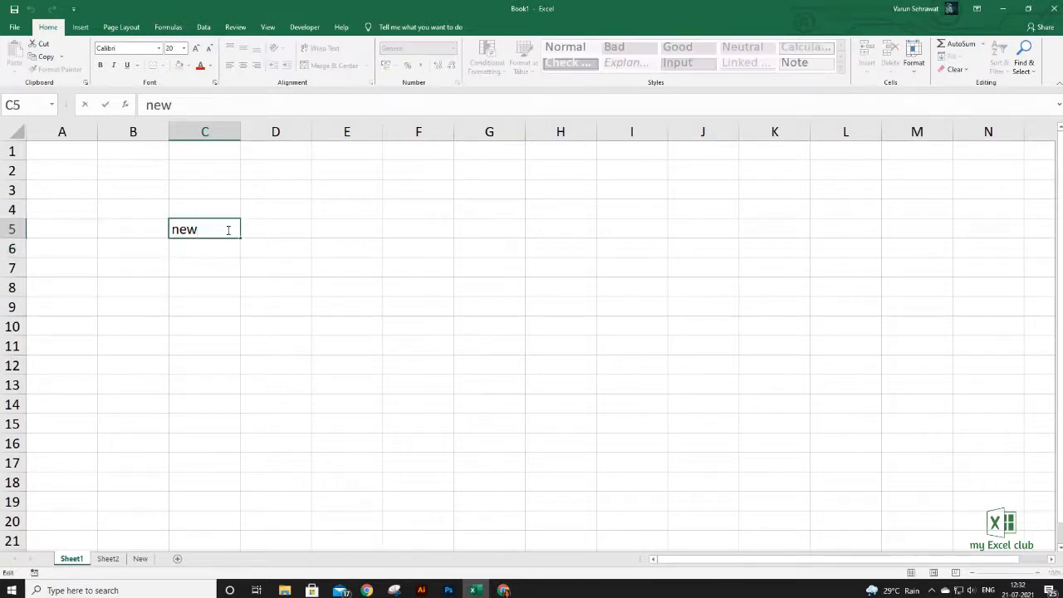
{"action": "type", "text": "new"}
{"action": "key", "text": "Return"}
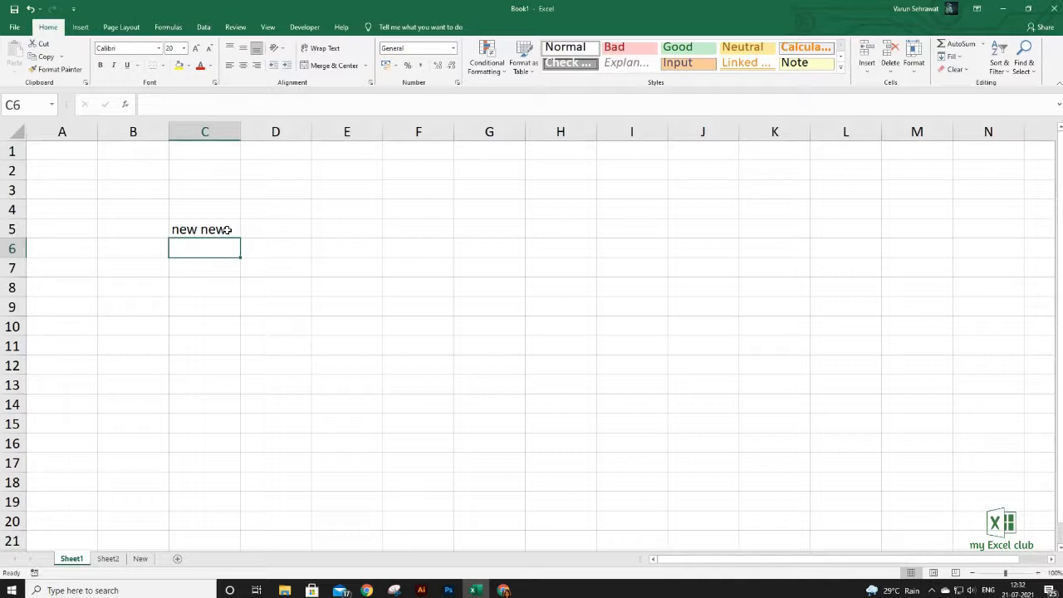
Trace column C and row 5 to their intersection and examine the address of cell C5
{"action": "left_click", "coordinate": [227, 230]}
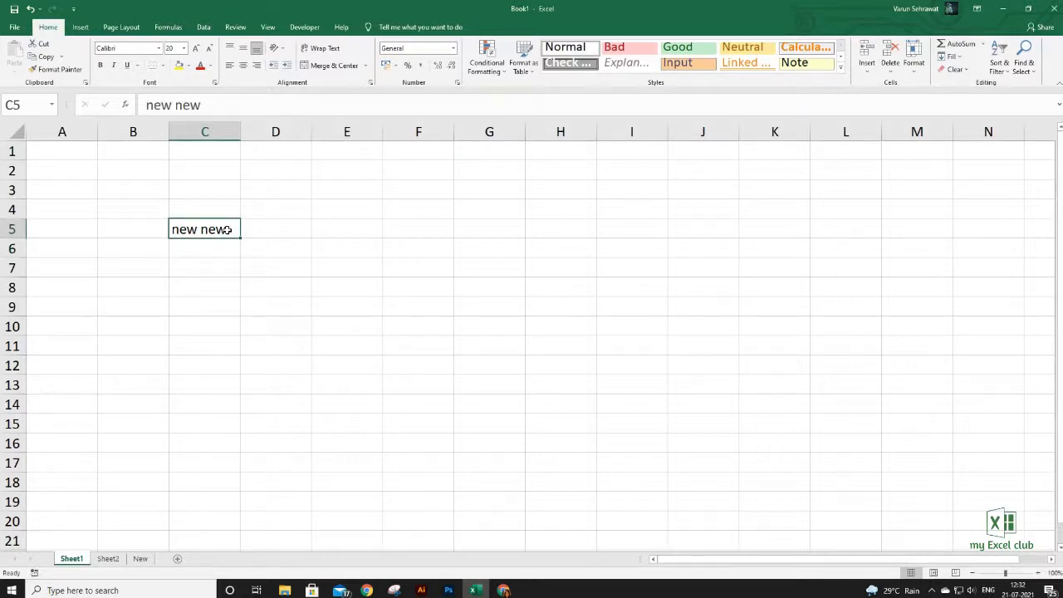
{"action": "left_click", "coordinate": [205, 132]}
{"action": "left_click", "coordinate": [17, 229]}
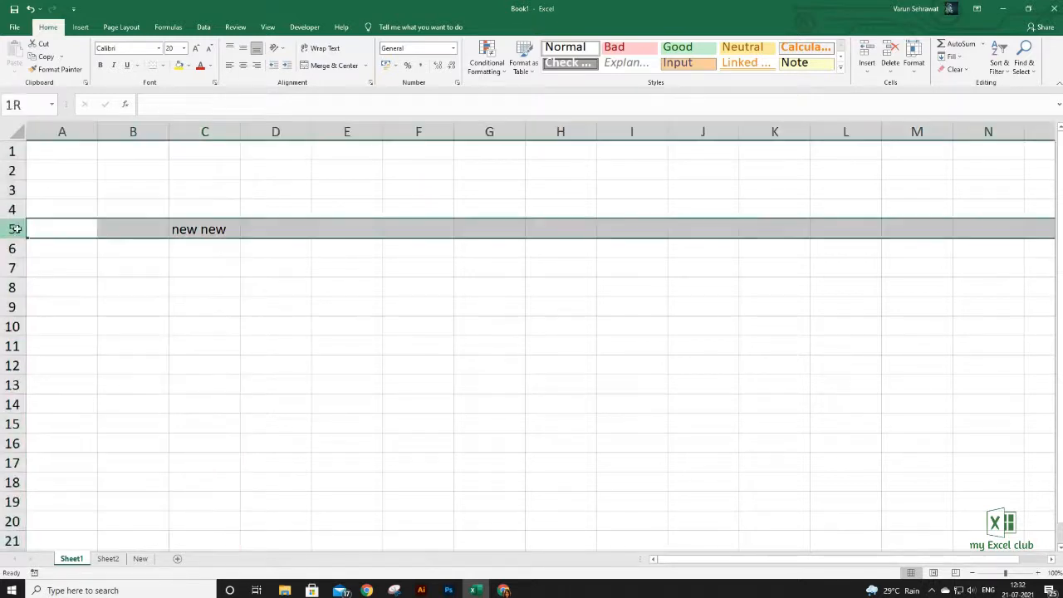
{"action": "left_click_drag", "start_coordinate": [205, 150], "coordinate": [205, 229]}
{"action": "left_click_drag", "start_coordinate": [75, 231], "coordinate": [177, 224], "text": "ctrl"}
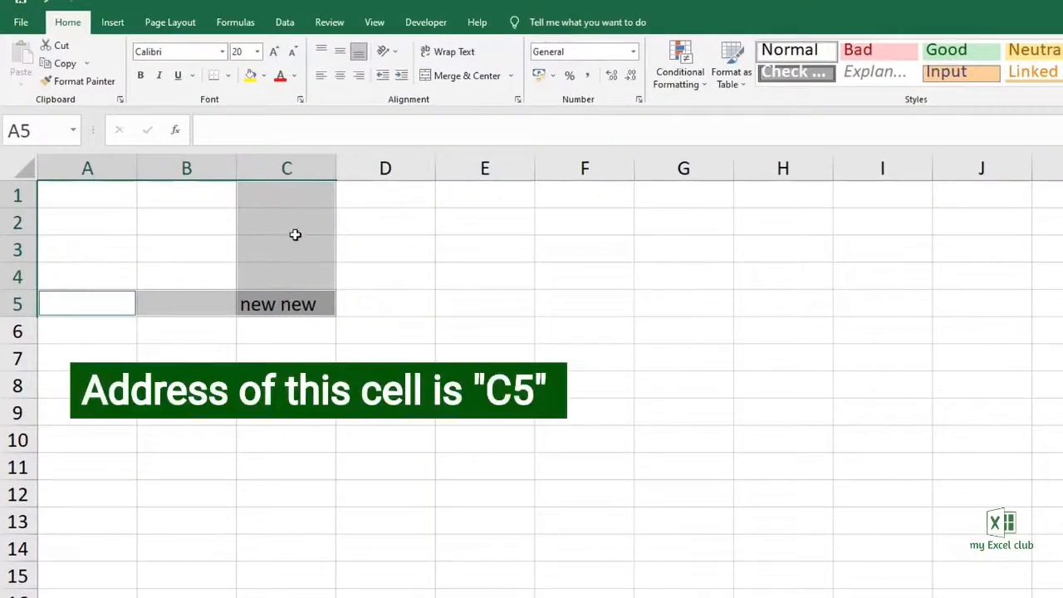
{"action": "left_click", "coordinate": [306, 301]}
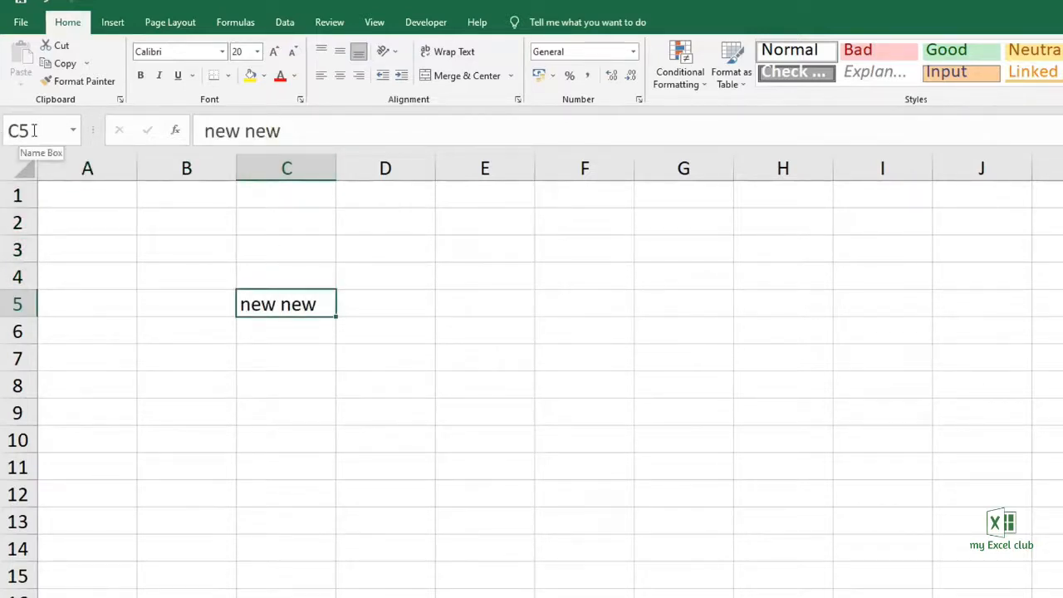
Compare the formula bar content of cell C5 with that of the neighbouring cells D5, E5 and F5
{"action": "left_click", "coordinate": [313, 131]}
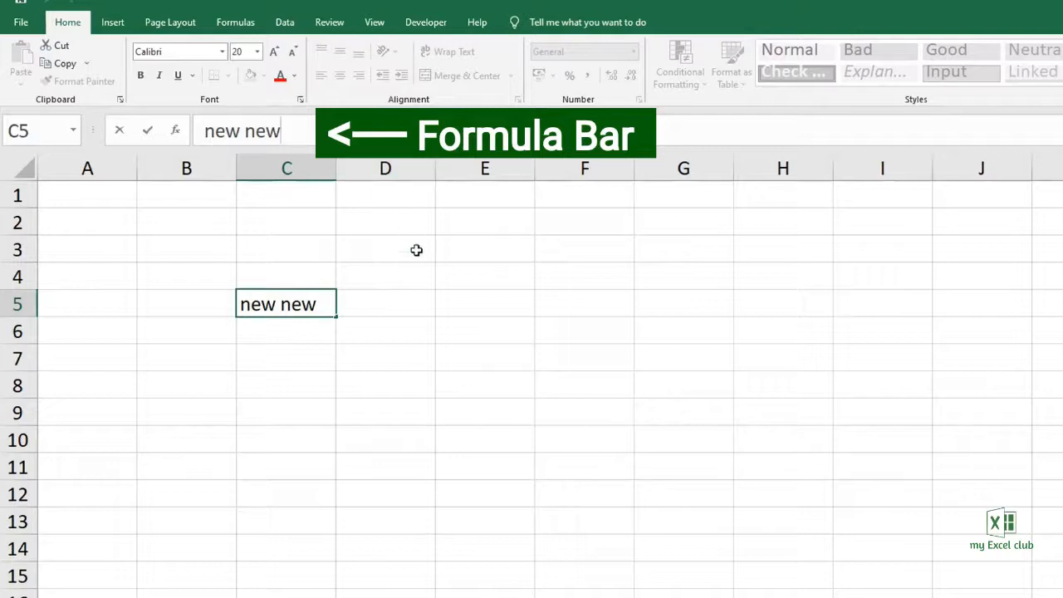
{"action": "left_click", "coordinate": [401, 302]}
{"action": "left_click", "coordinate": [470, 305]}
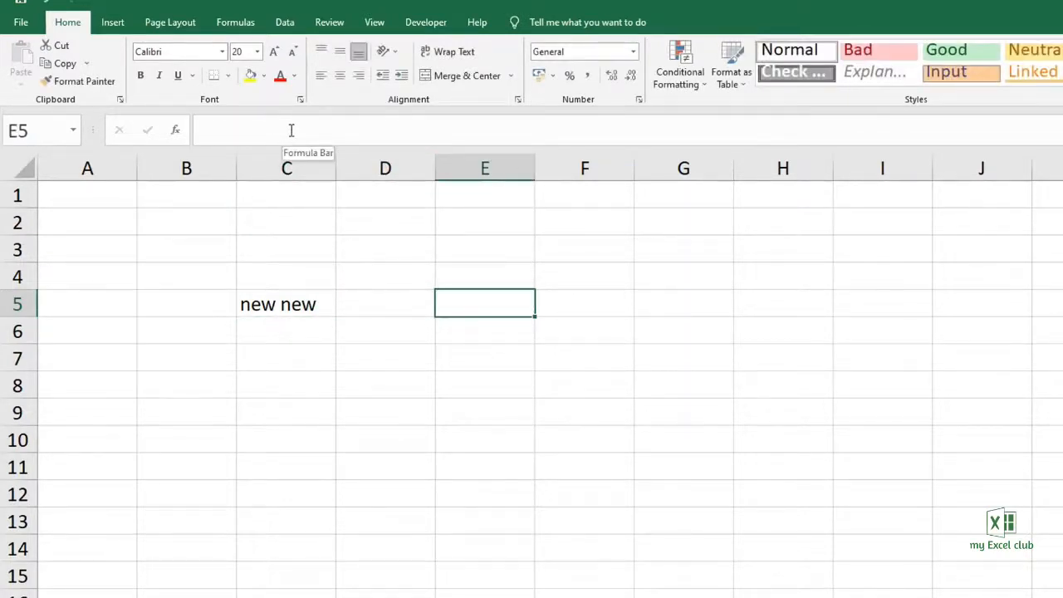
{"action": "left_click", "coordinate": [558, 297]}
{"action": "left_click", "coordinate": [515, 308]}
{"action": "left_click", "coordinate": [376, 304]}
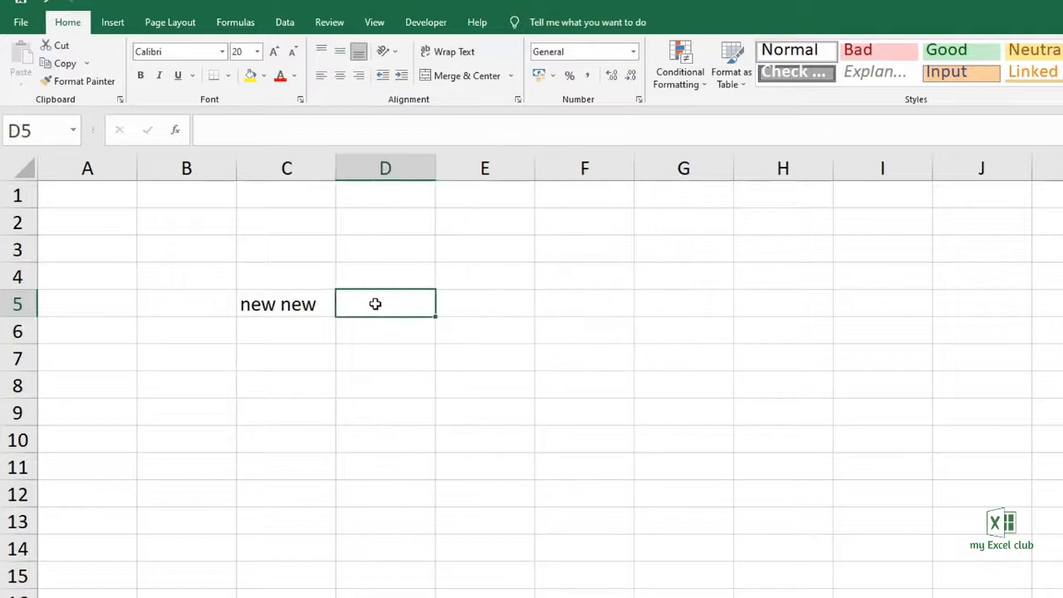
{"action": "left_click", "coordinate": [310, 307]}
Enter 2 in cell C6 and 3 in cell C7
{"action": "left_click", "coordinate": [307, 327]}
{"action": "type", "text": "2"}
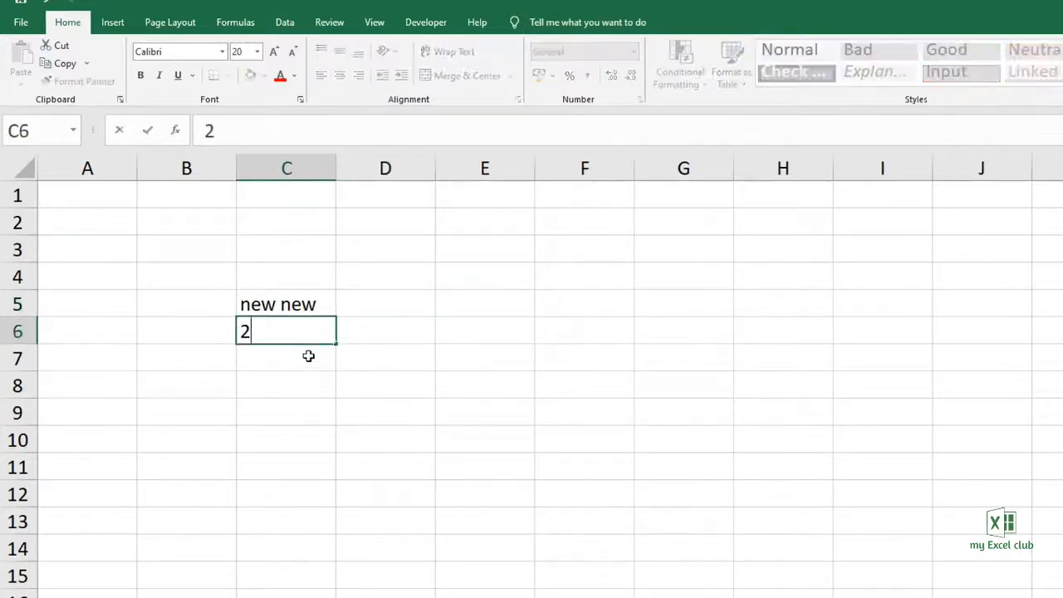
{"action": "left_click", "coordinate": [309, 356]}
{"action": "type", "text": "3"}
Add the two numbers in cell C8 with the formula =C6+C7
{"action": "left_click", "coordinate": [308, 386]}
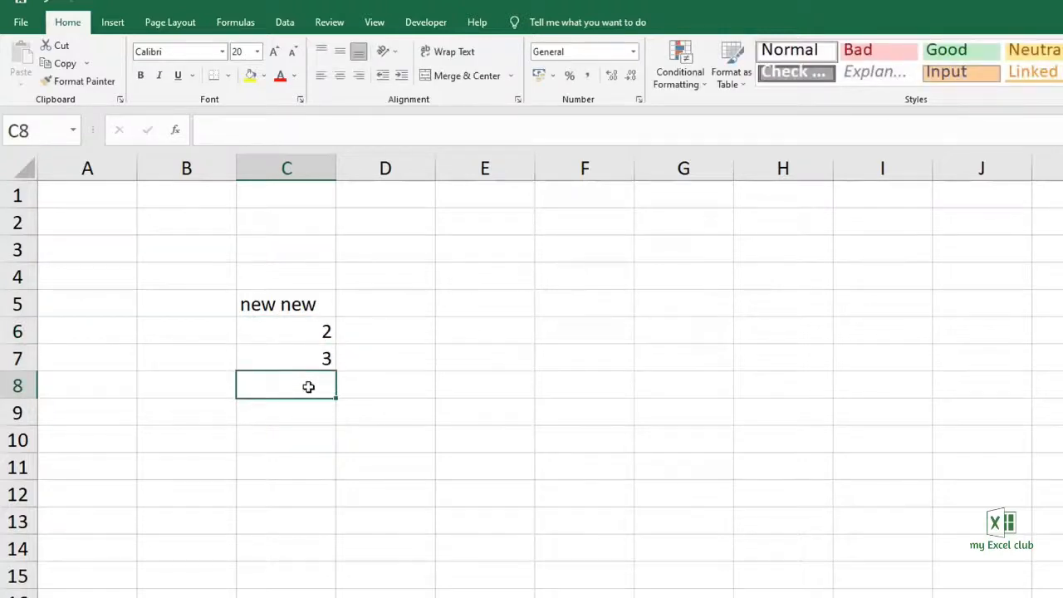
{"action": "type", "text": "="}
{"action": "left_click", "coordinate": [311, 330]}
{"action": "type", "text": "+"}
{"action": "left_click", "coordinate": [322, 358]}
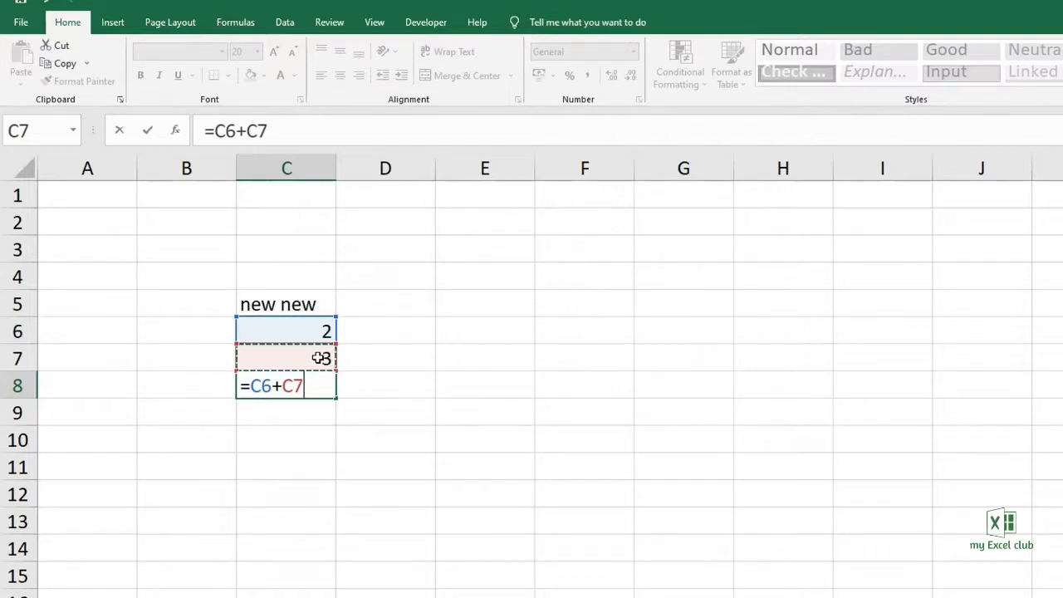
{"action": "key", "text": "Return"}
Inspect the formula behind cell C8 and the contents of its source cells C6 and C7
{"action": "left_click", "coordinate": [305, 385]}
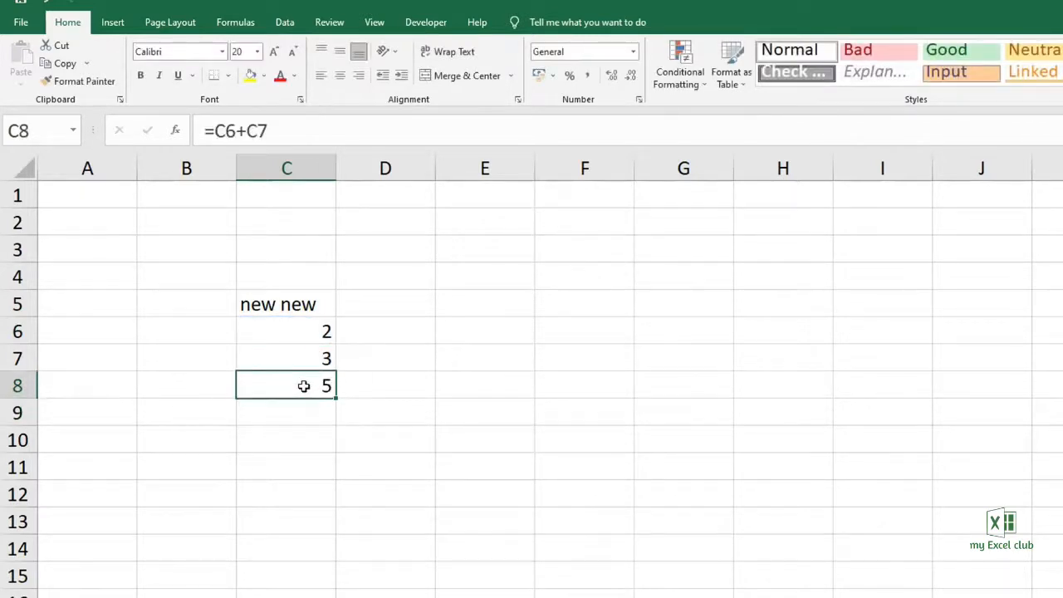
{"action": "left_click", "coordinate": [307, 333]}
{"action": "left_click", "coordinate": [300, 365]}
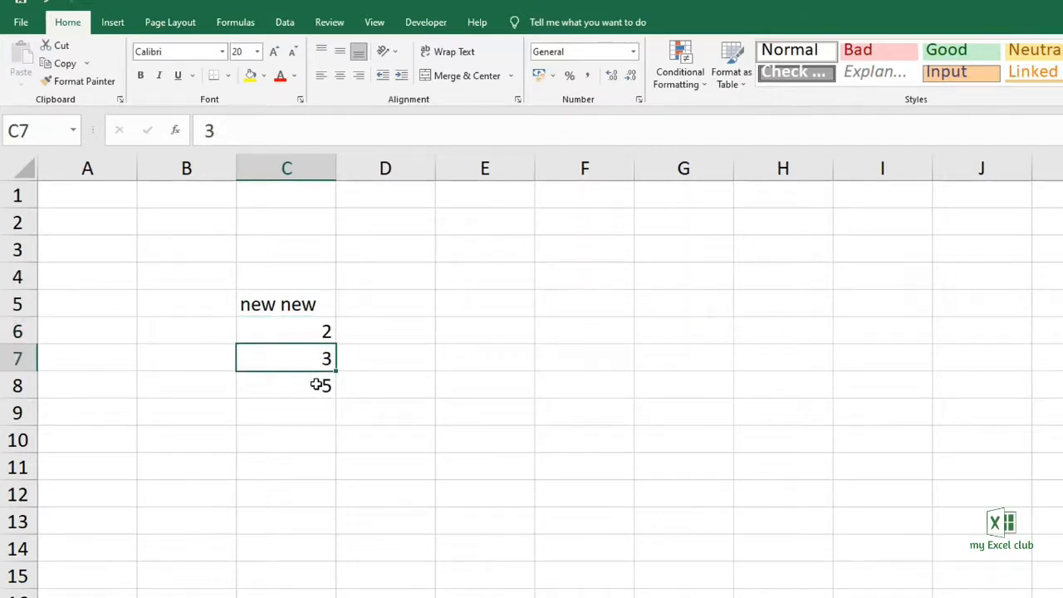
{"action": "left_click", "coordinate": [319, 385]}
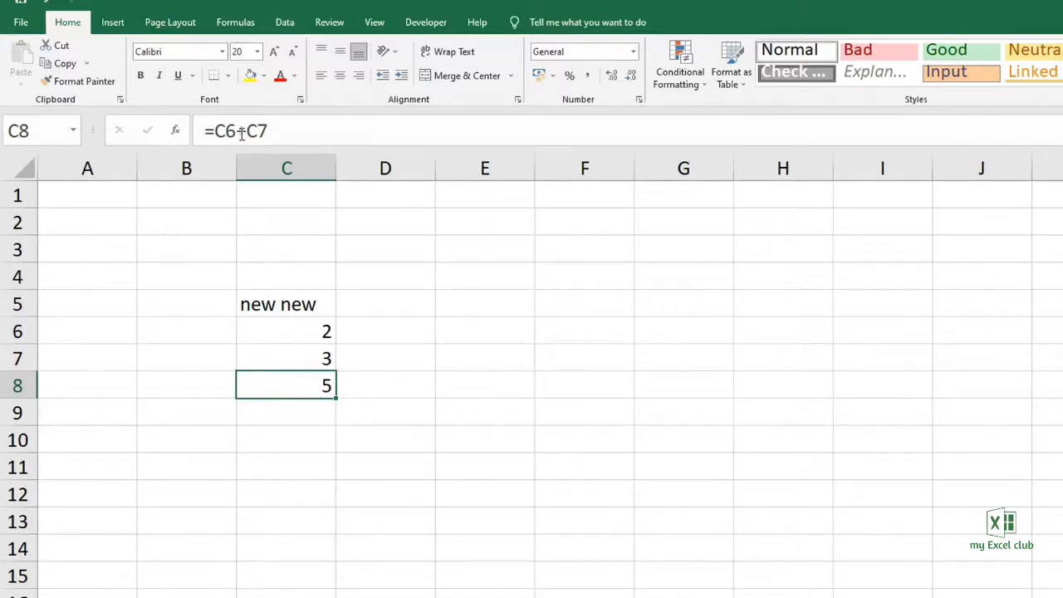
Highlight the entire addition formula of cell C8 for review and close the cell's editing
{"action": "left_click_drag", "start_coordinate": [278, 133], "coordinate": [205, 172]}
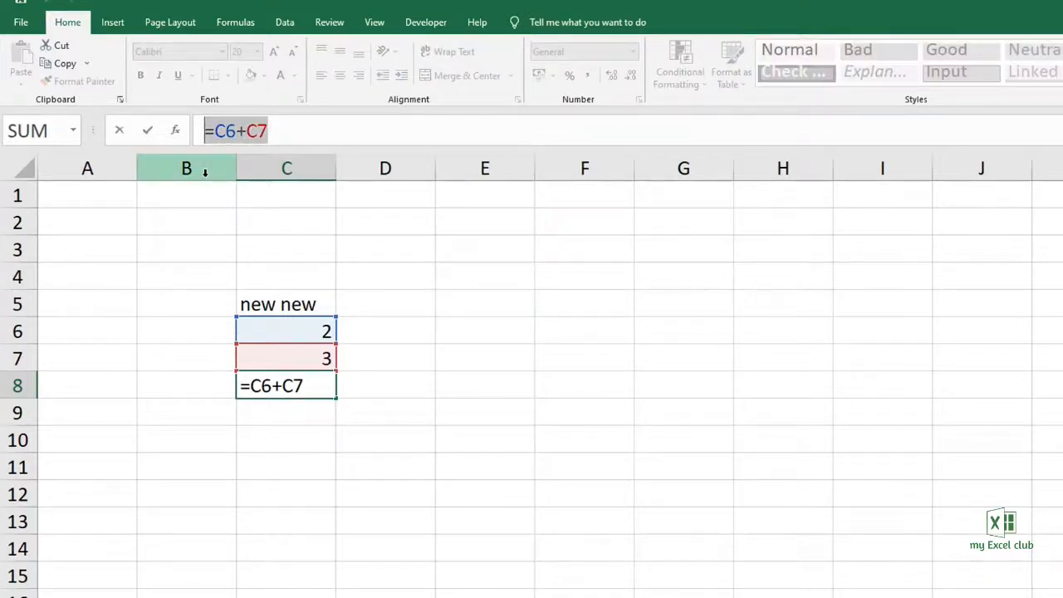
{"action": "key", "text": "Return"}
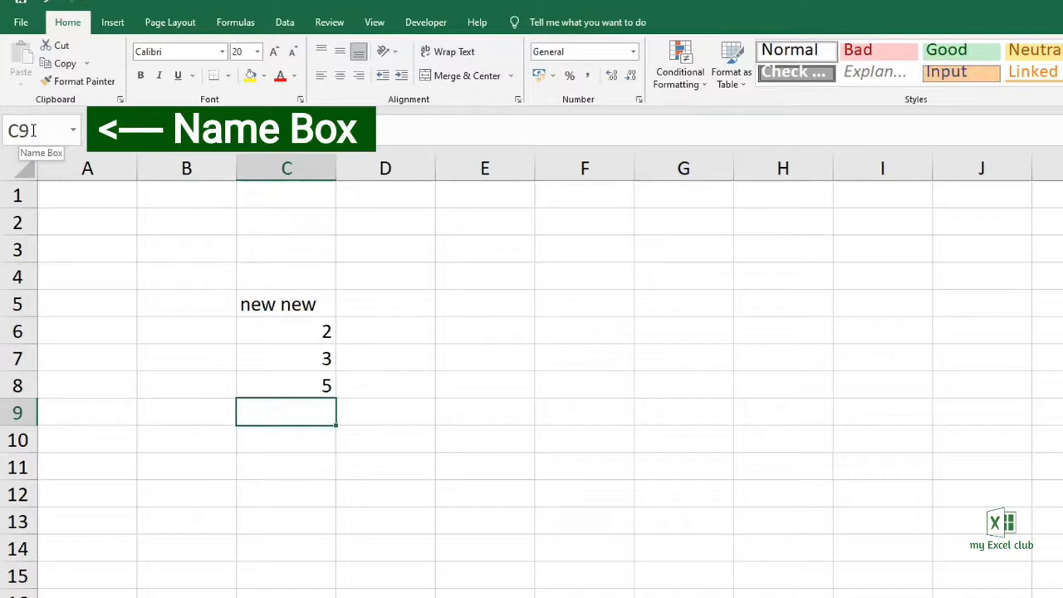
Select cell C5, and jump directly to cell A100 by entering its address
{"action": "left_click", "coordinate": [282, 303]}
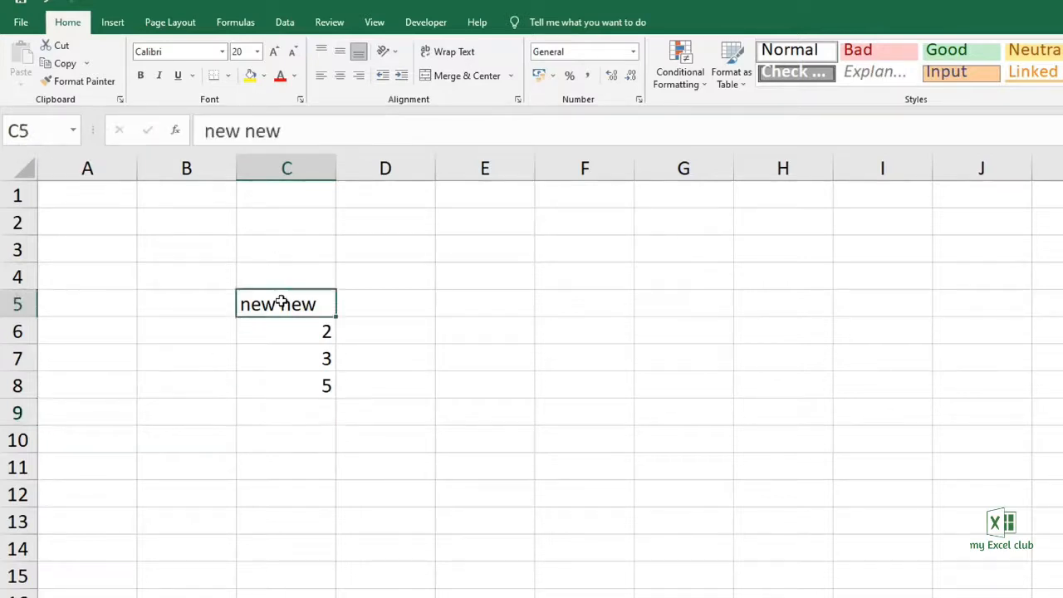
{"action": "left_click", "coordinate": [43, 136]}
{"action": "type", "text": "a100"}
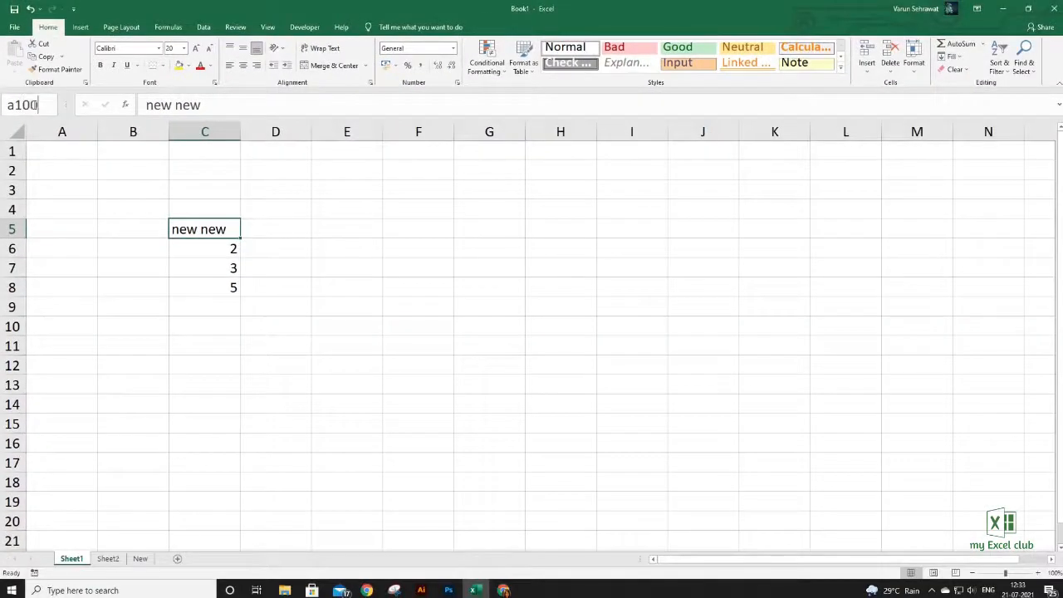
{"action": "key", "text": "Return"}
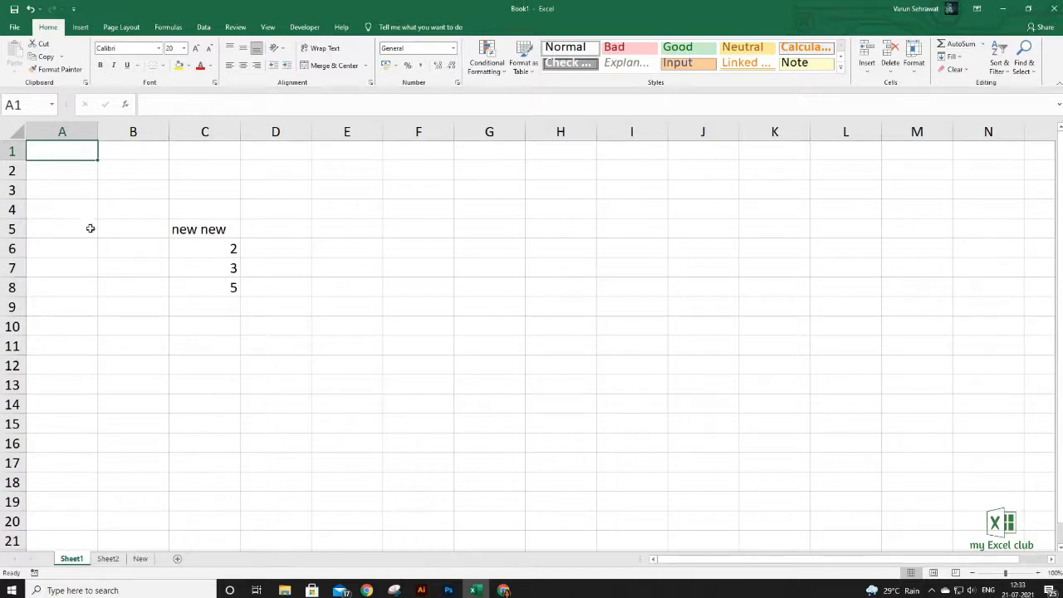
Show the commands available for cell C5, including Format Cells, and dismiss them
{"action": "right_click", "coordinate": [189, 222]}
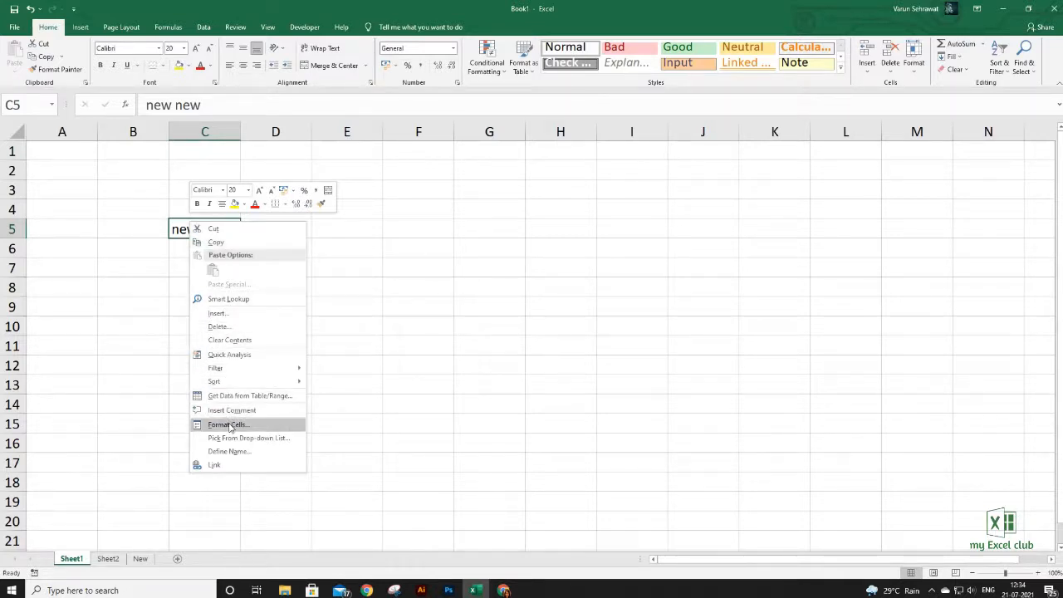
{"action": "left_click", "coordinate": [181, 231]}
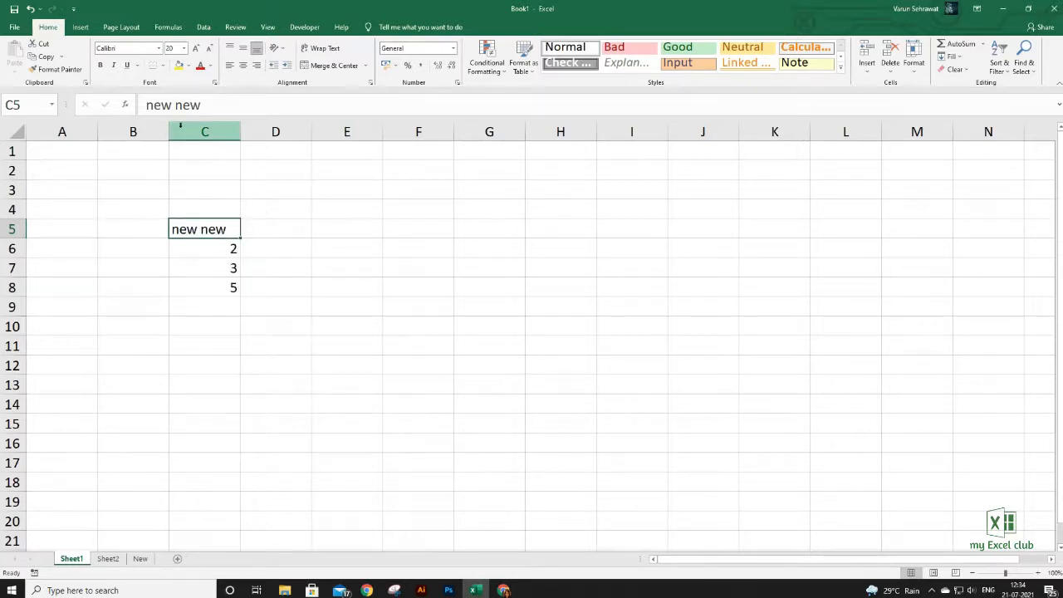
Practise selecting whole columns A to E and C to F, and whole rows 1 to 8 and 5 to 10
{"action": "left_click_drag", "start_coordinate": [62, 131], "coordinate": [359, 122]}
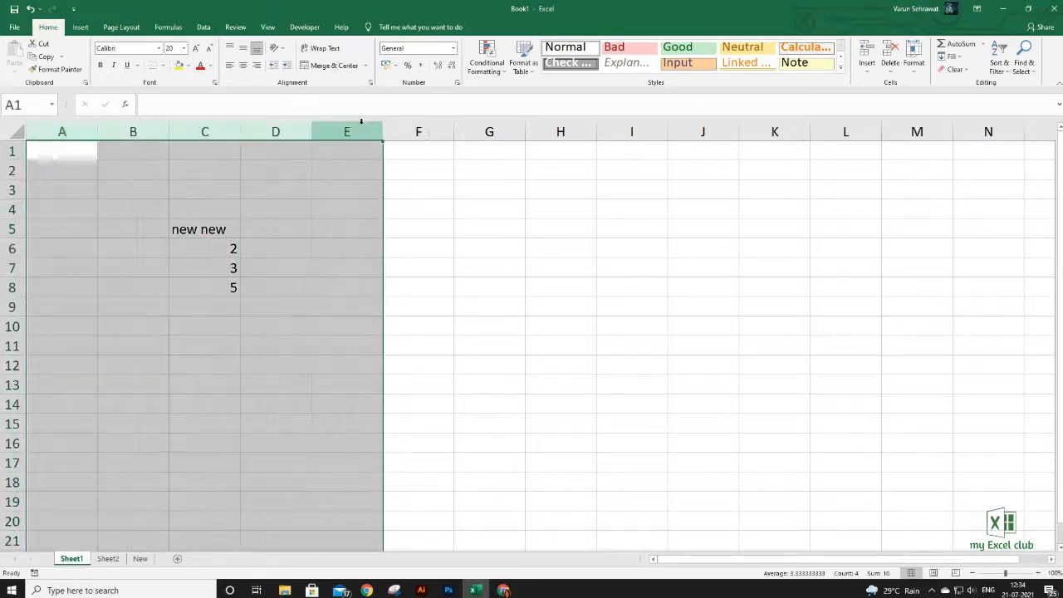
{"action": "left_click_drag", "start_coordinate": [10, 151], "coordinate": [11, 286]}
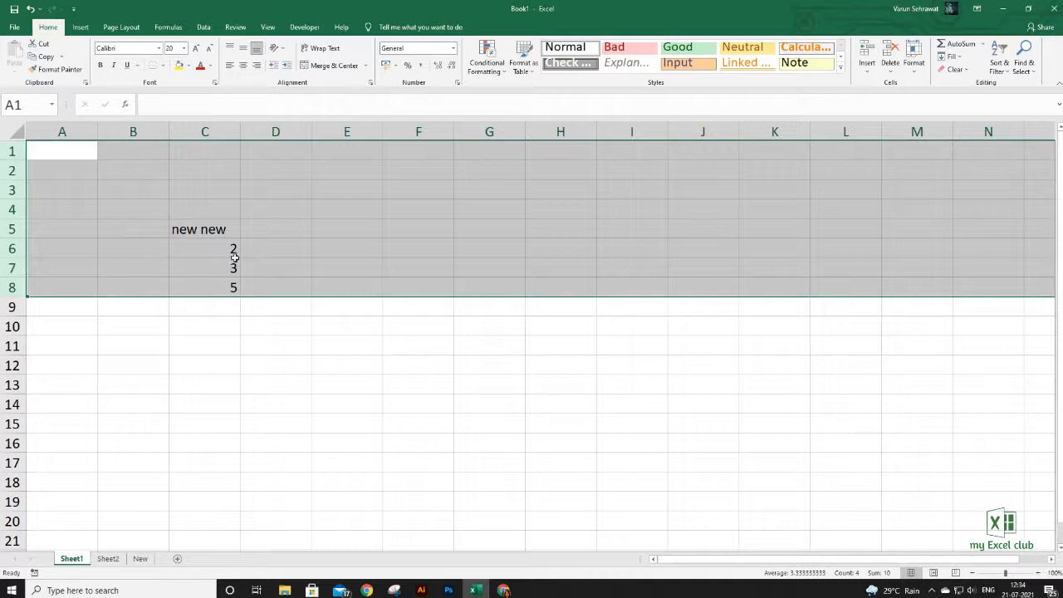
{"action": "left_click", "coordinate": [236, 225]}
{"action": "left_click_drag", "start_coordinate": [208, 132], "coordinate": [435, 123]}
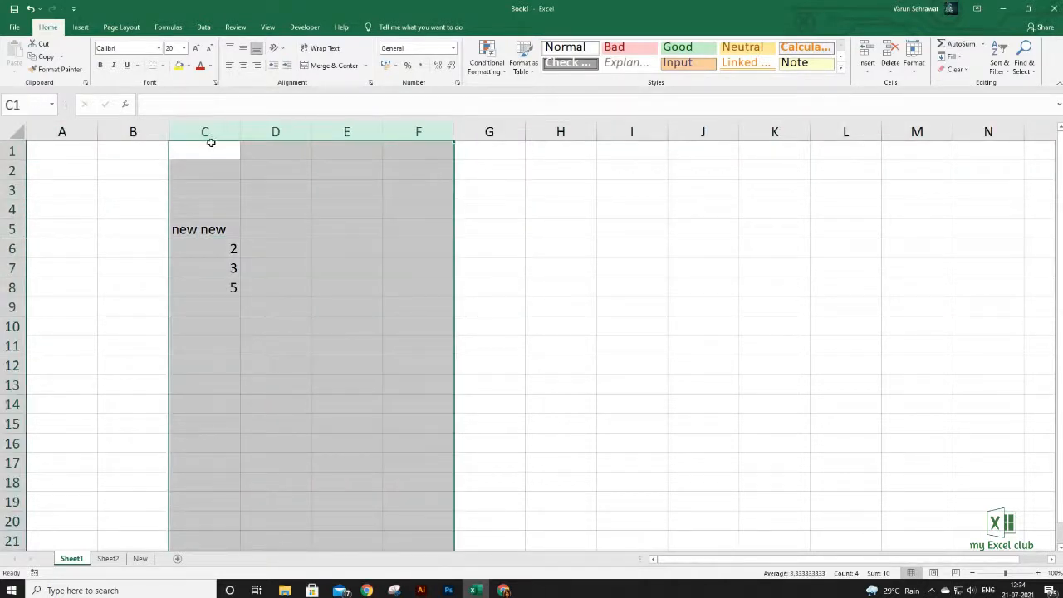
{"action": "left_click_drag", "start_coordinate": [12, 229], "coordinate": [12, 329]}
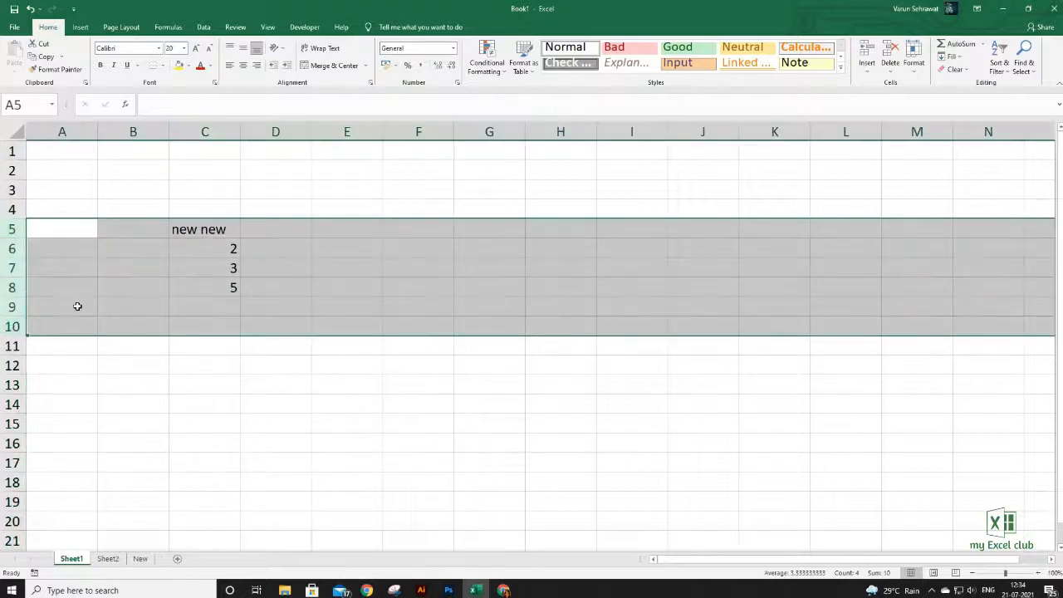
Jump from cell A9 along the sheet's edges to its last cell, XFD1048576, and return to cell A1
{"action": "left_click", "coordinate": [77, 306]}
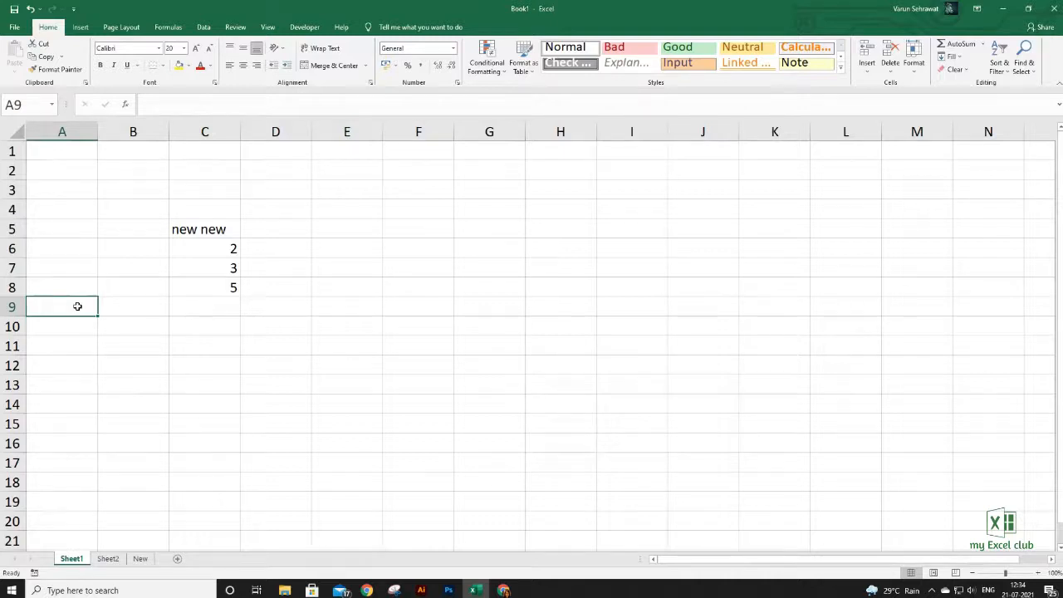
{"action": "key", "text": "ctrl+Down"}
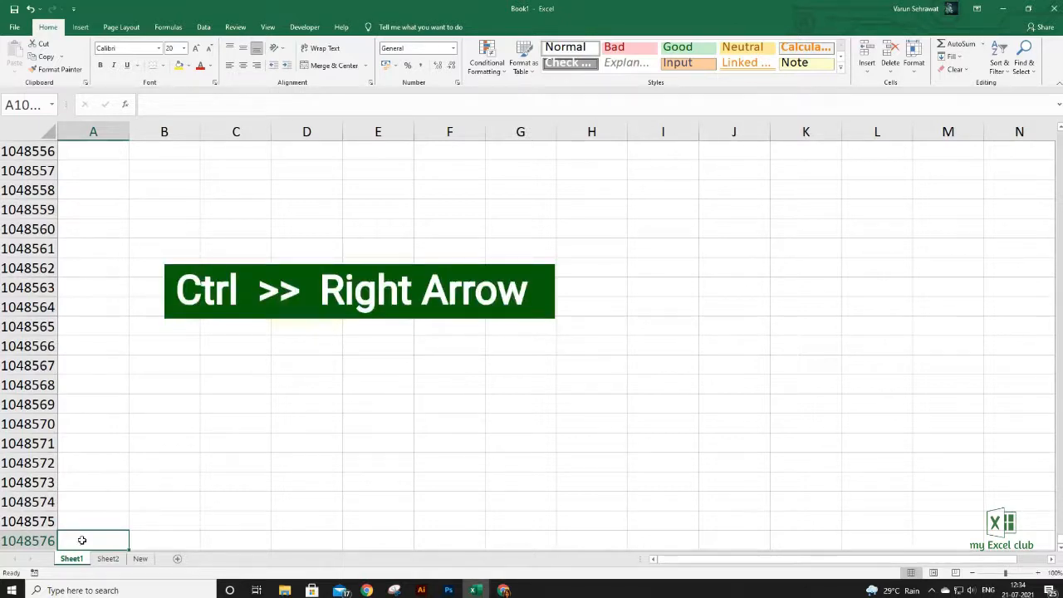
{"action": "key", "text": "ctrl+Right"}
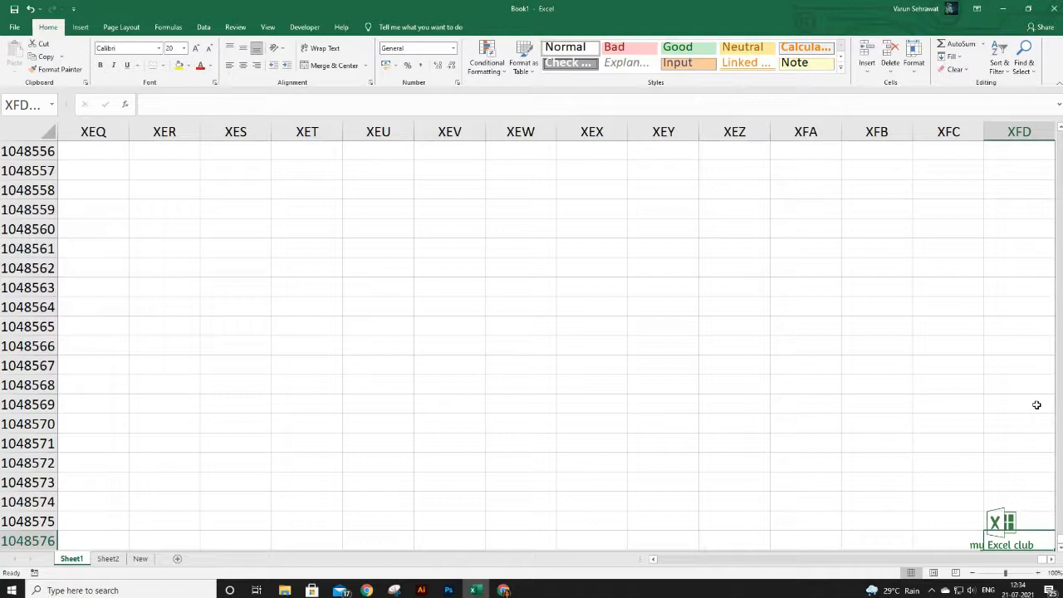
{"action": "key", "text": "ctrl+Home"}
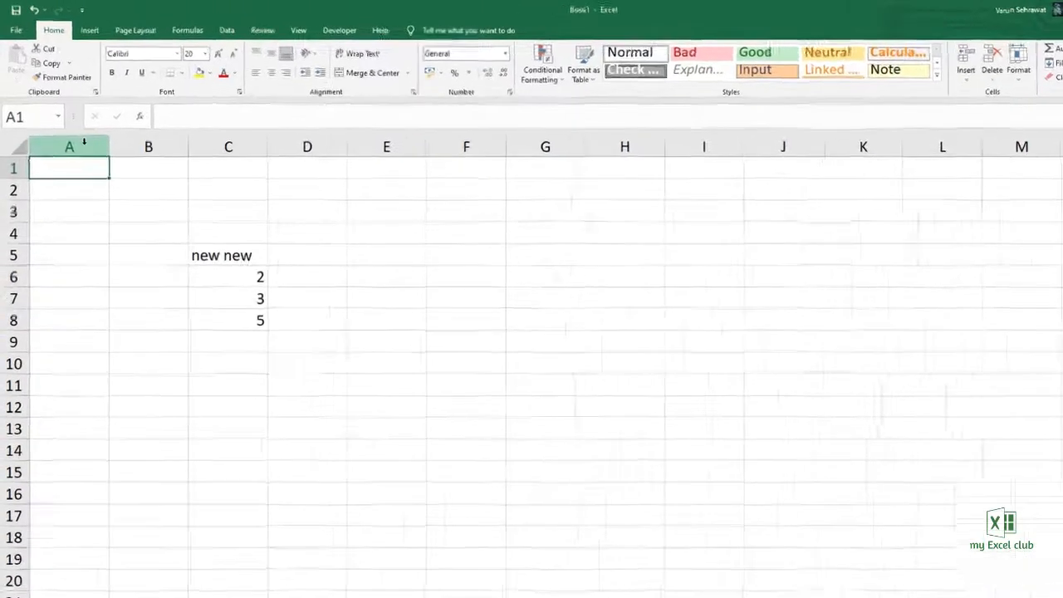
Select columns A to E together, followed by the whole column of cell D2 and the whole row of cell A9
{"action": "left_click_drag", "start_coordinate": [84, 141], "coordinate": [379, 145]}
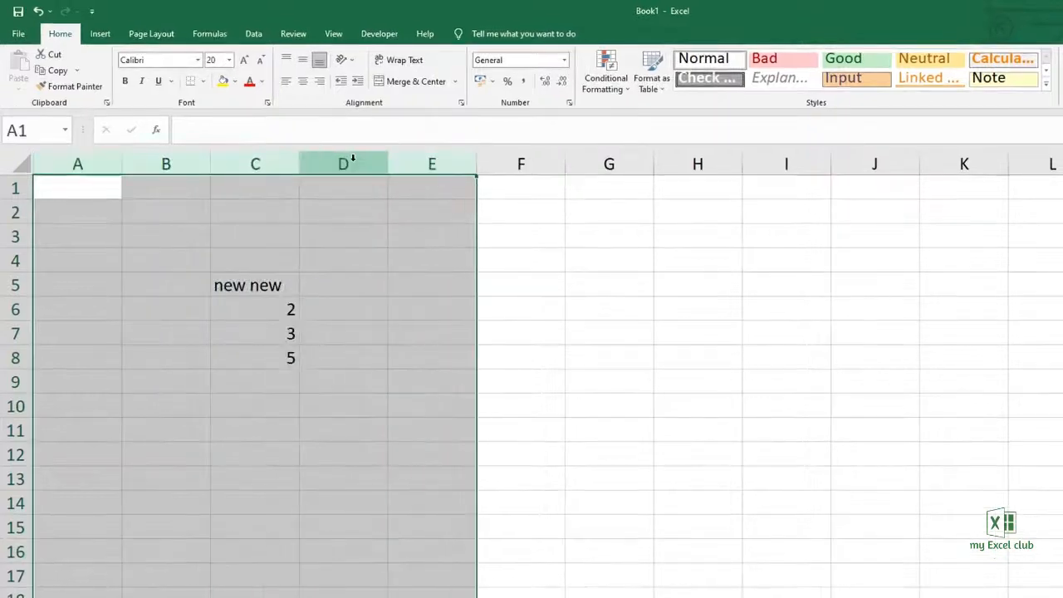
{"action": "left_click", "coordinate": [344, 213]}
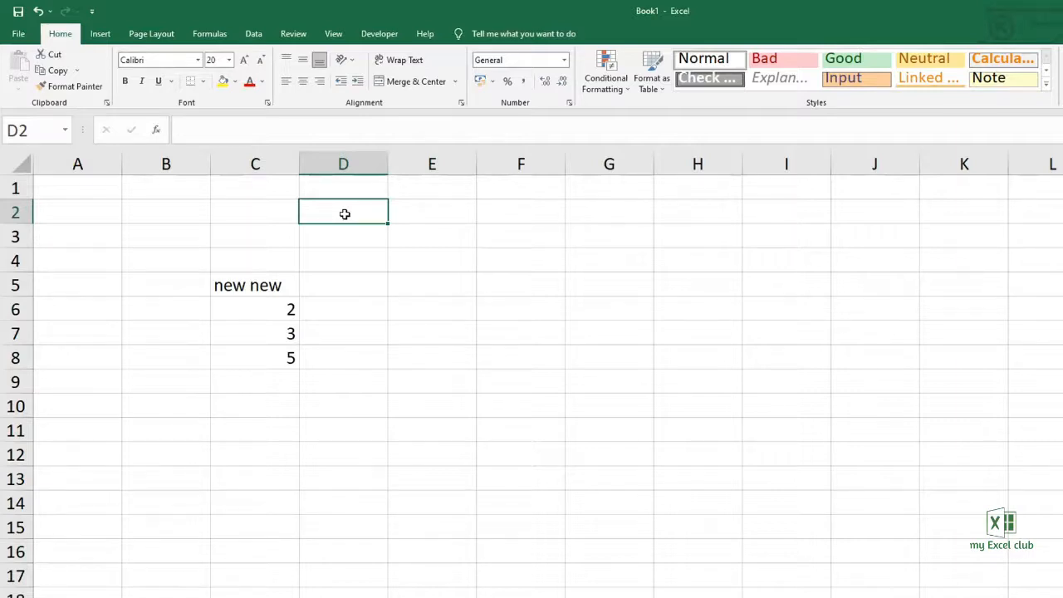
{"action": "key", "text": "ctrl+space"}
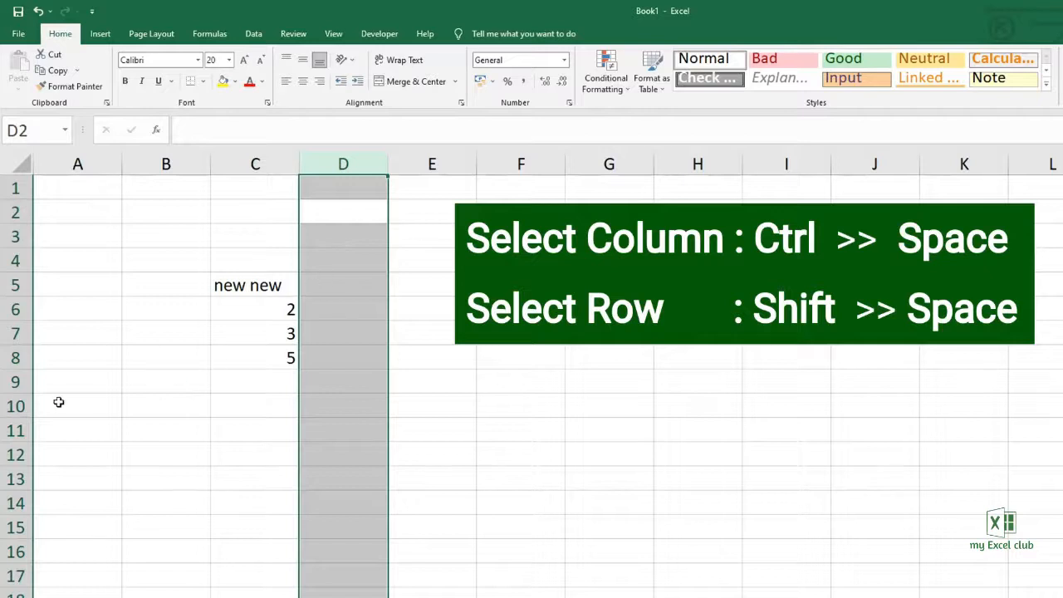
{"action": "left_click", "coordinate": [62, 384]}
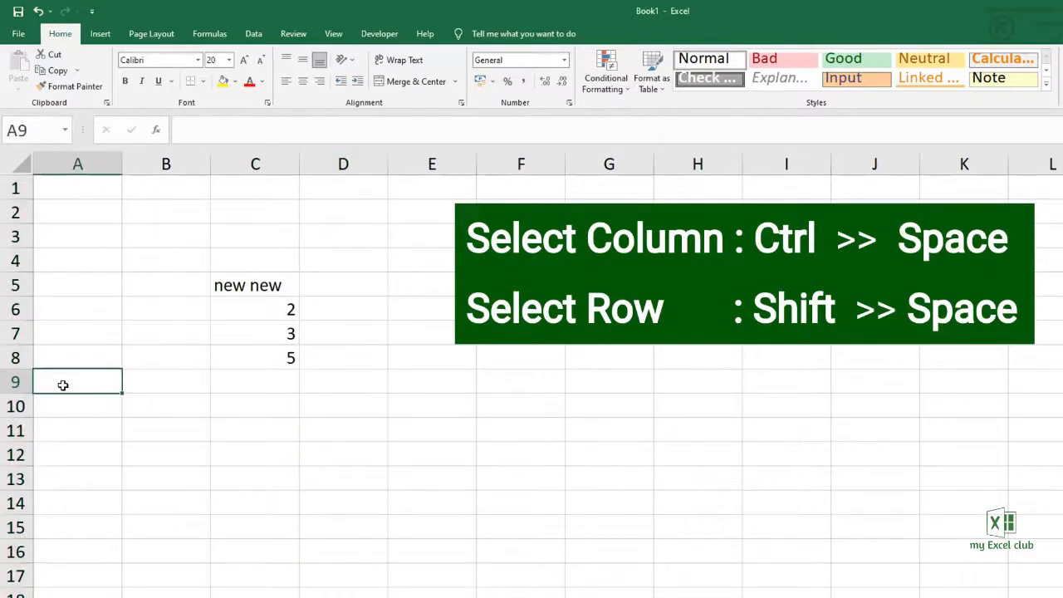
{"action": "key", "text": "shift+space"}
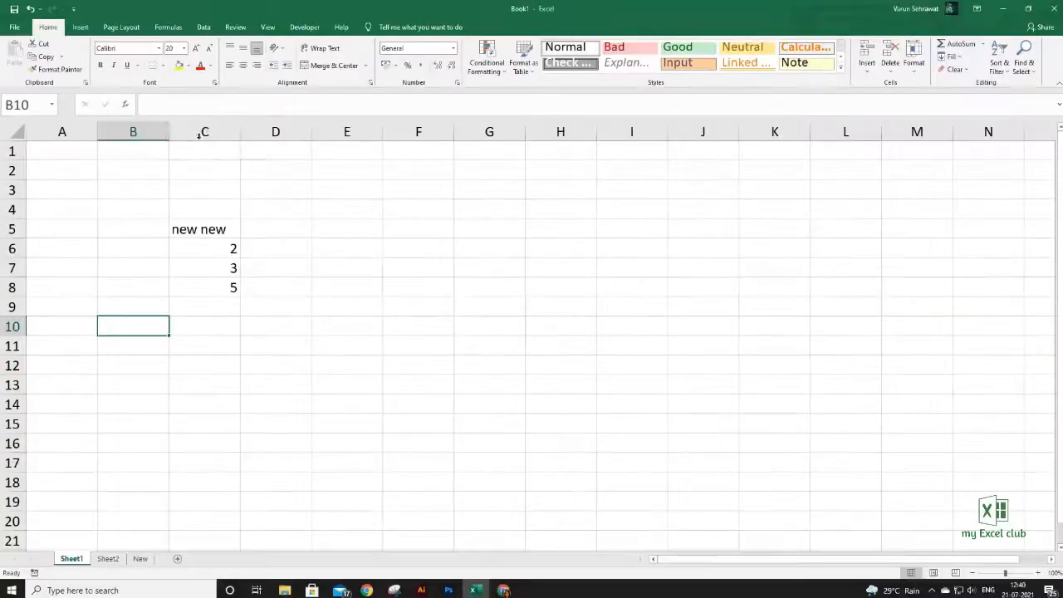
Show the insert, delete and sizing commands available for column C and for row 7, and dismiss them
{"action": "left_click", "coordinate": [204, 132]}
{"action": "right_click", "coordinate": [206, 131]}
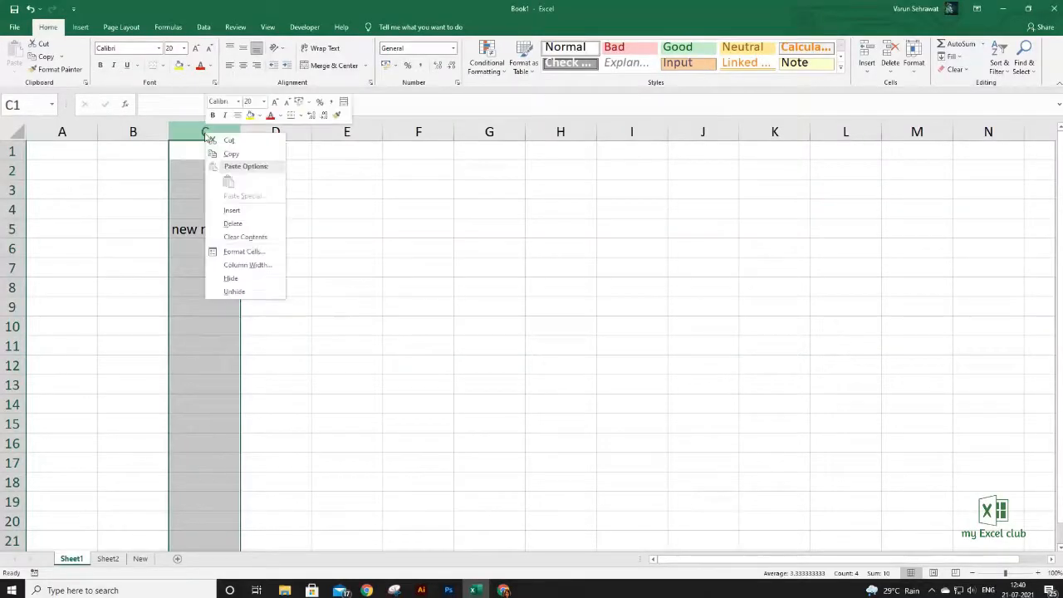
{"action": "right_click", "coordinate": [8, 273]}
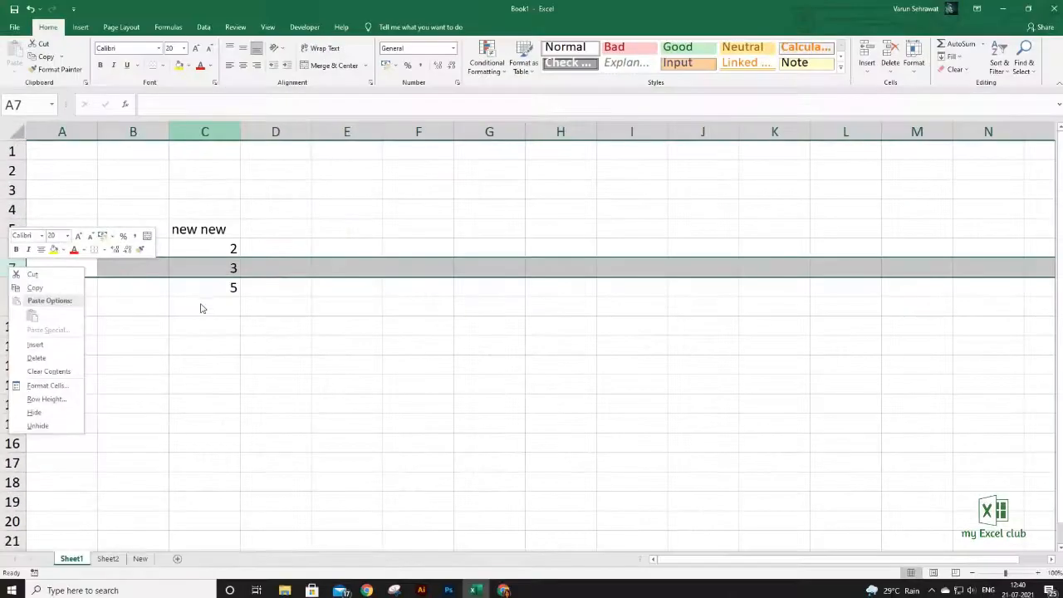
{"action": "left_click", "coordinate": [489, 203]}
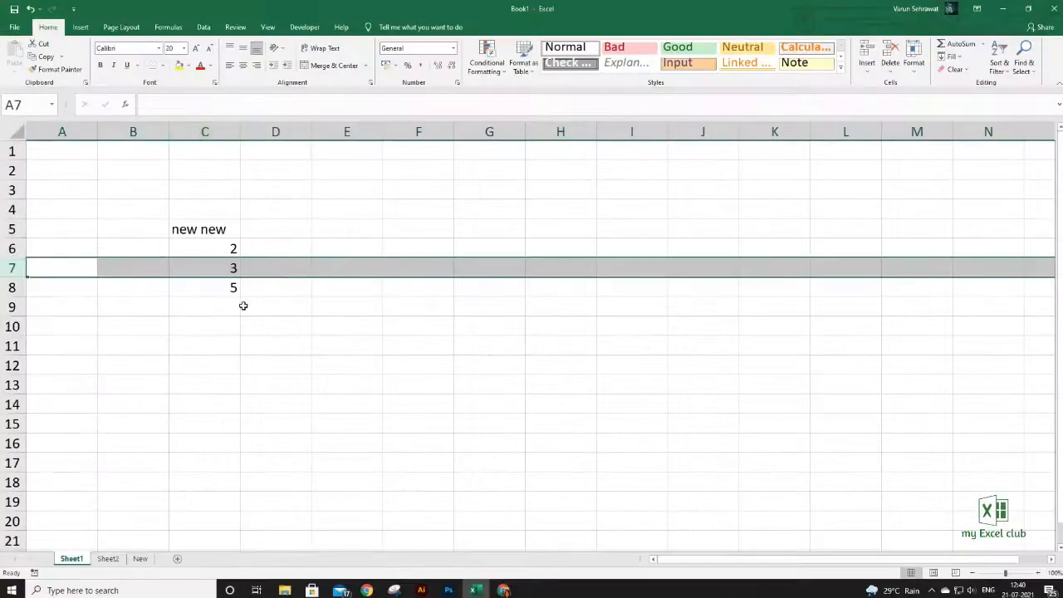
{"action": "left_click", "coordinate": [374, 187]}
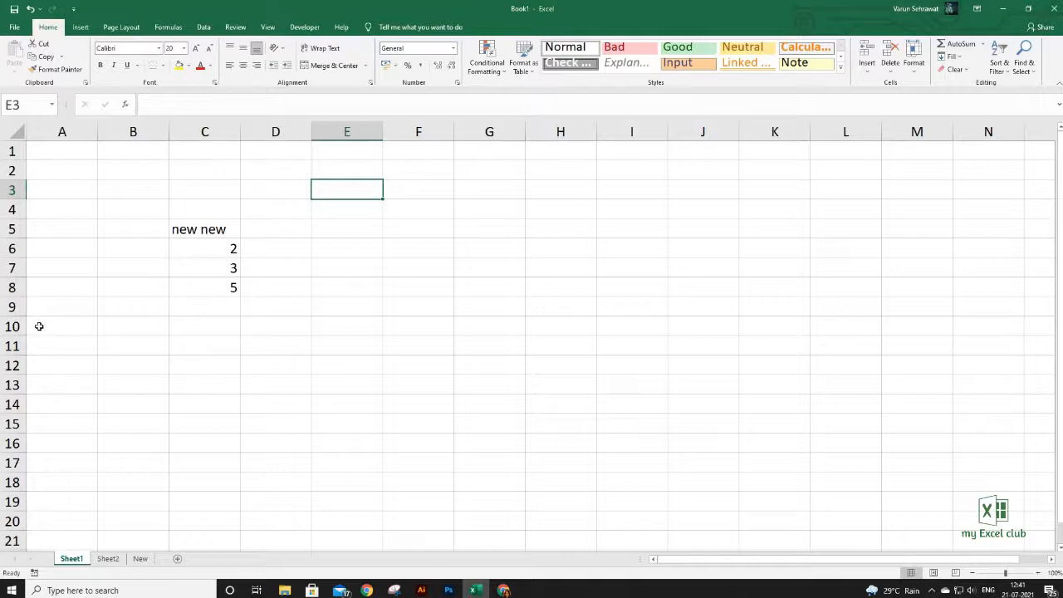
Select rows 10 to 12 as a block, then columns D to F, and clear the selection
{"action": "left_click_drag", "start_coordinate": [14, 326], "coordinate": [12, 373]}
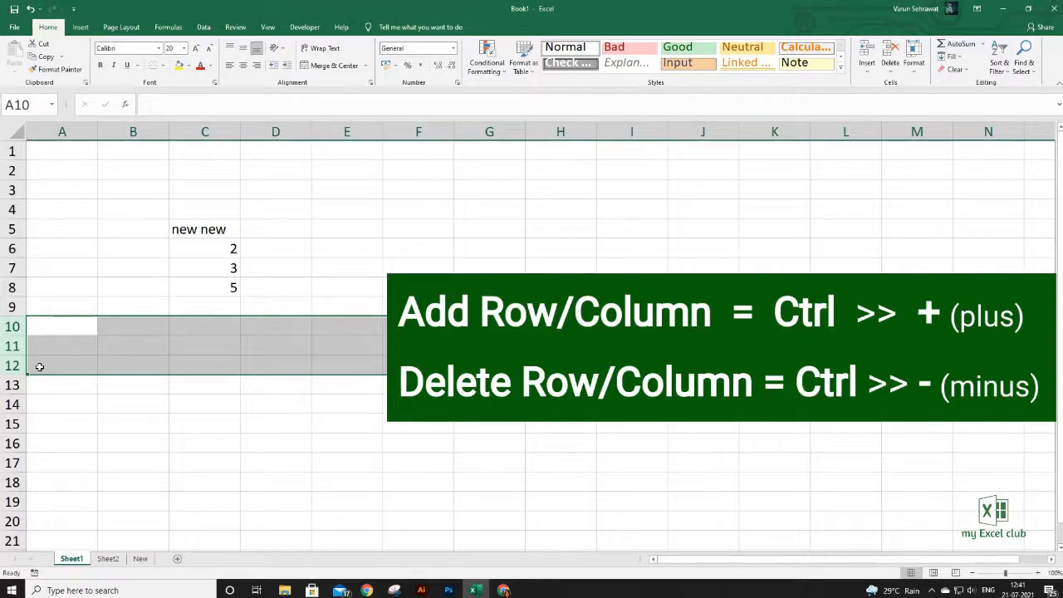
{"action": "left_click_drag", "start_coordinate": [267, 131], "coordinate": [403, 130]}
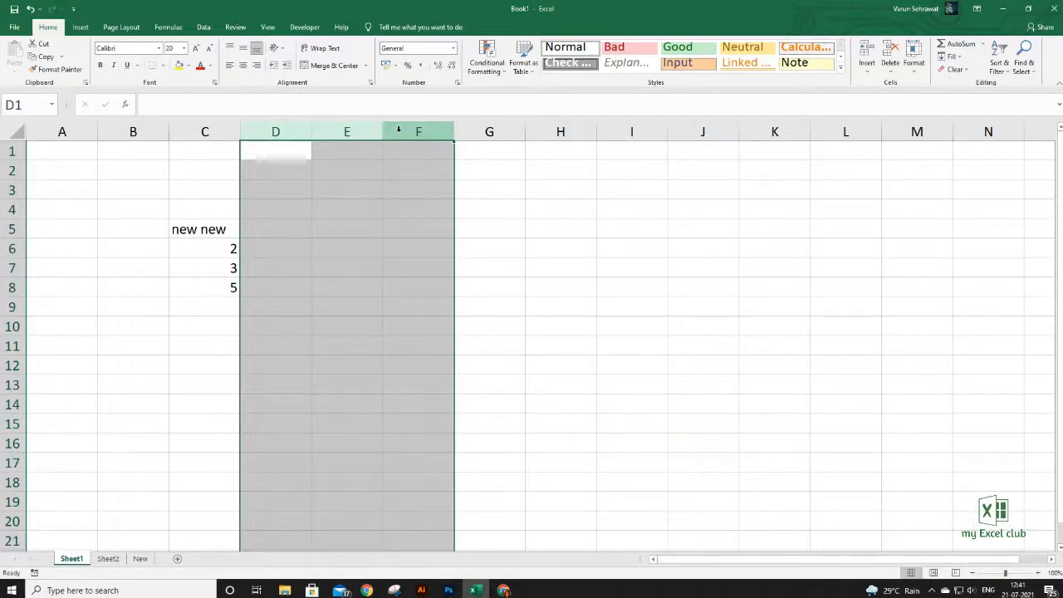
{"action": "left_click", "coordinate": [282, 152]}
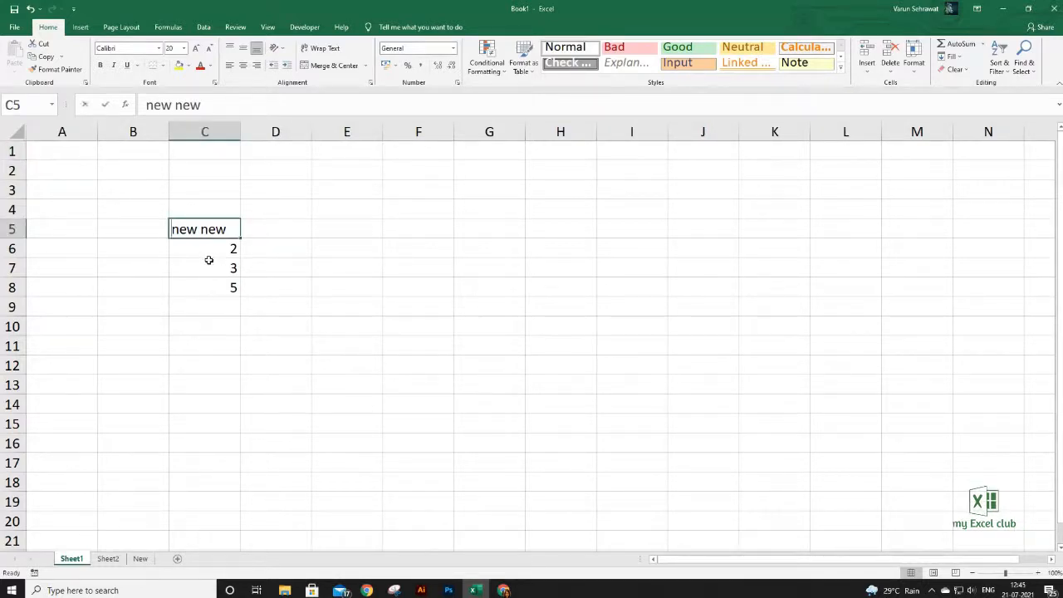
Replace the text in cell C5 with Excel
{"action": "type", "text": "Excel"}
{"action": "left_click", "coordinate": [209, 260]}
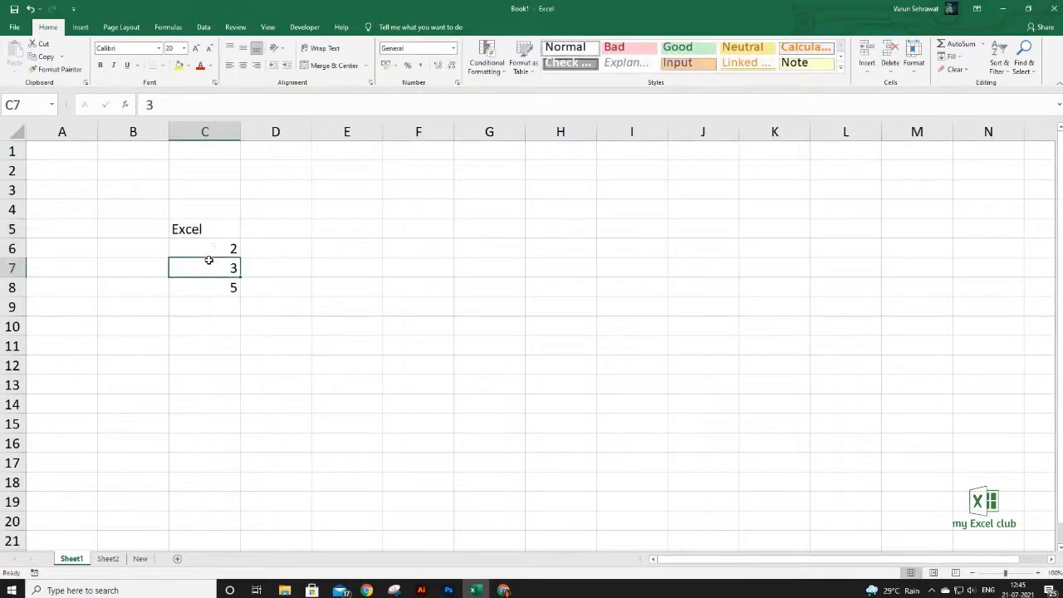
Select the cell range C5 to E7, and then the range C6 to E9
{"action": "left_click_drag", "start_coordinate": [211, 228], "coordinate": [368, 269]}
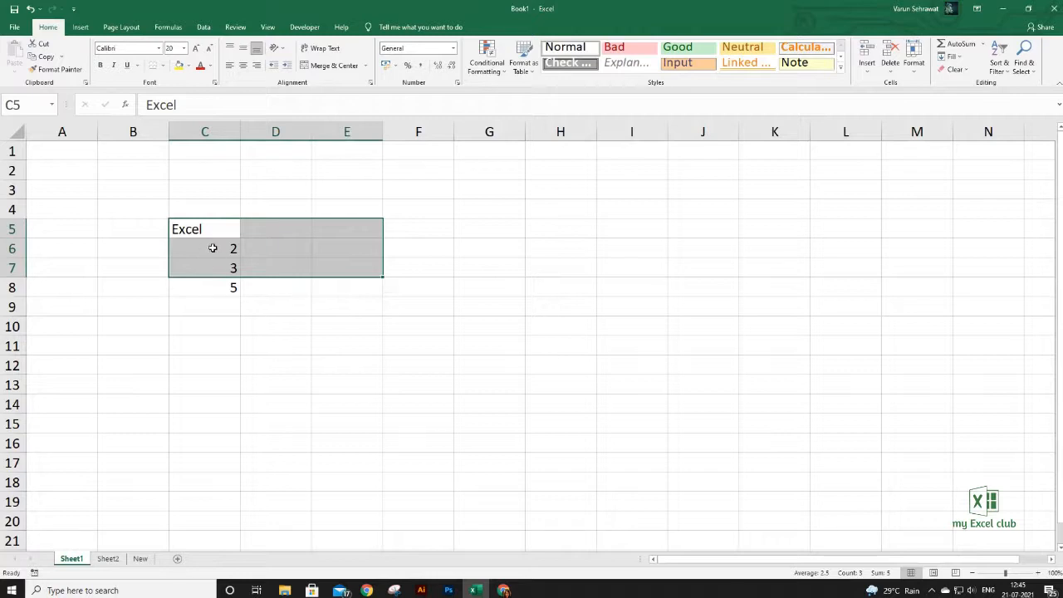
{"action": "left_click", "coordinate": [212, 248]}
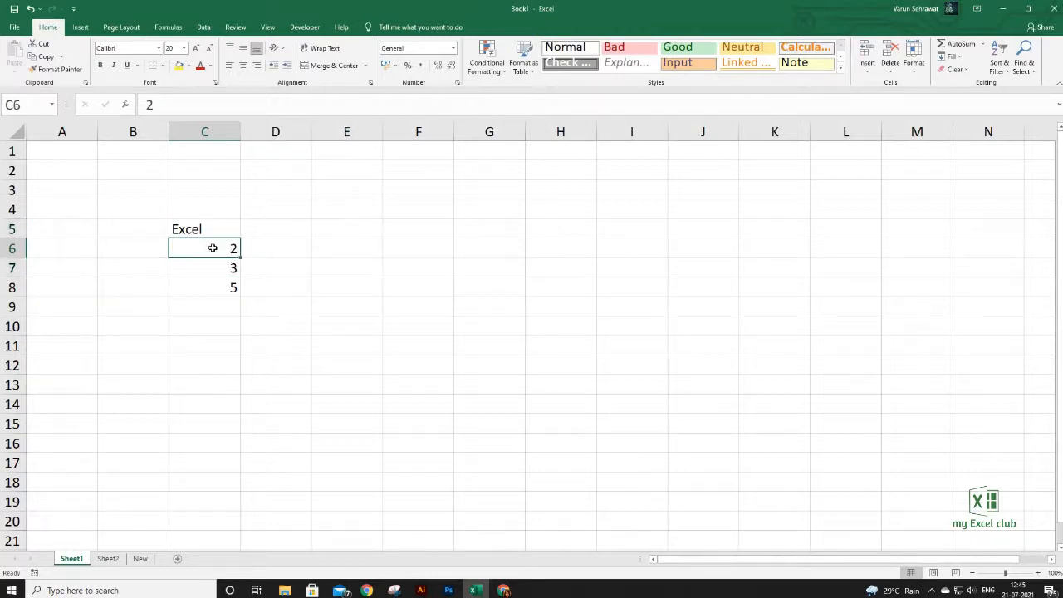
{"action": "left_click_drag", "start_coordinate": [197, 244], "coordinate": [350, 306]}
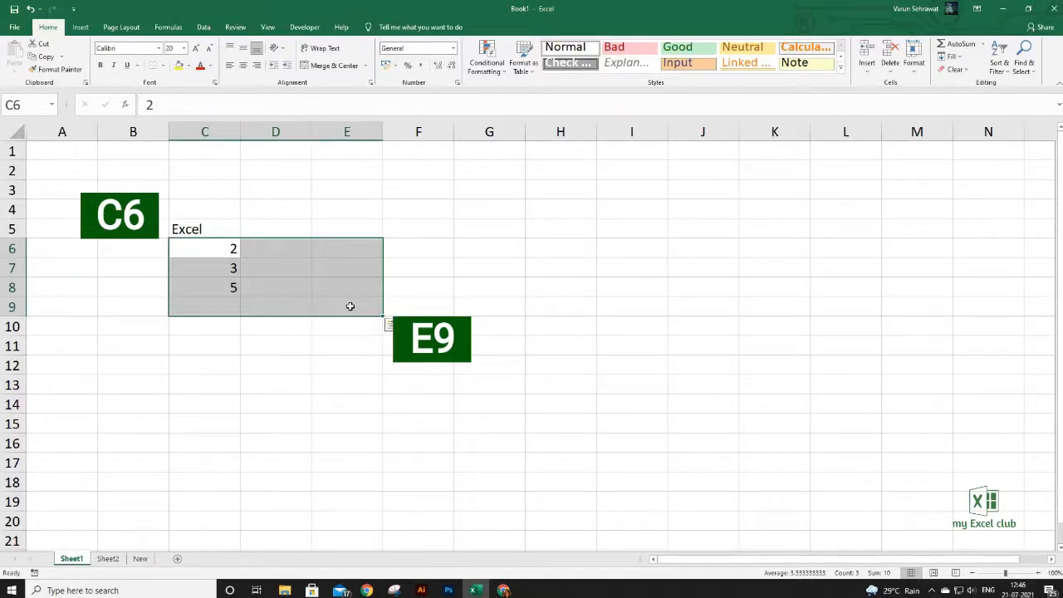
Write the range reference =C6:E9 in cell D11, and discard the entry
{"action": "left_click", "coordinate": [280, 348]}
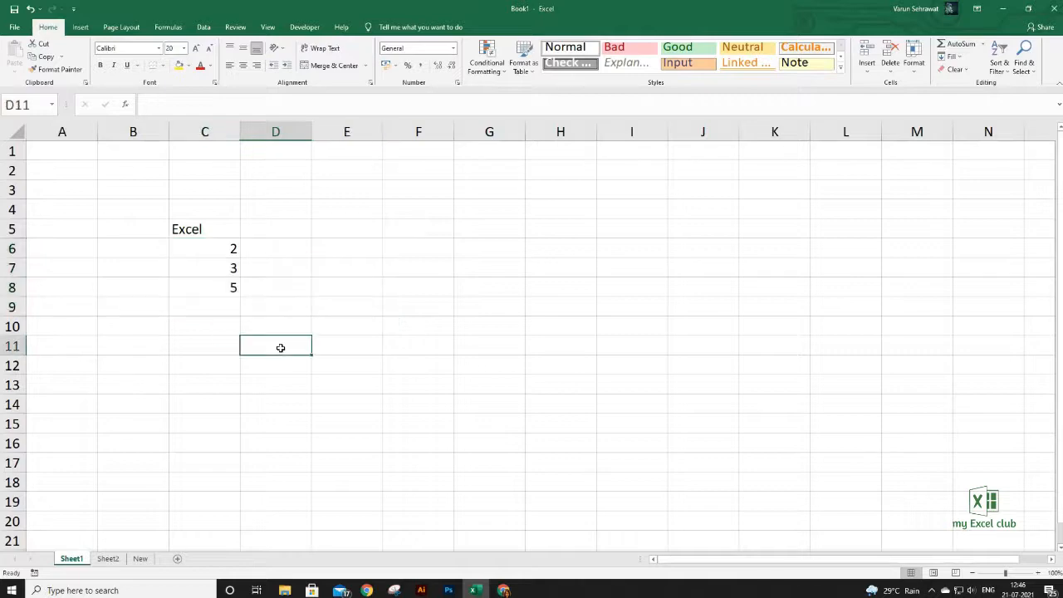
{"action": "type", "text": "=C"}
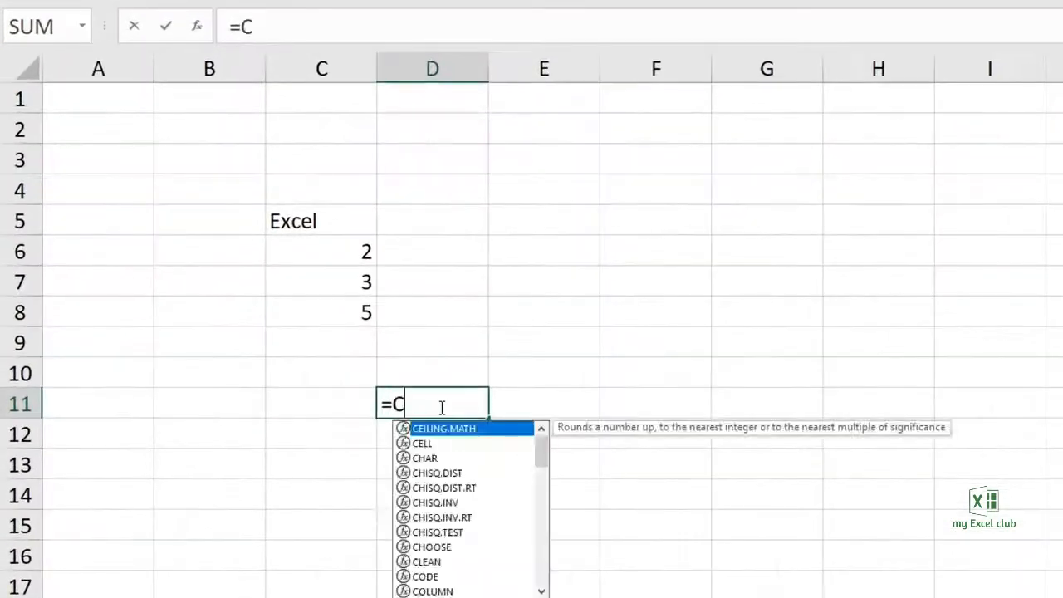
{"action": "type", "text": "6:E"}
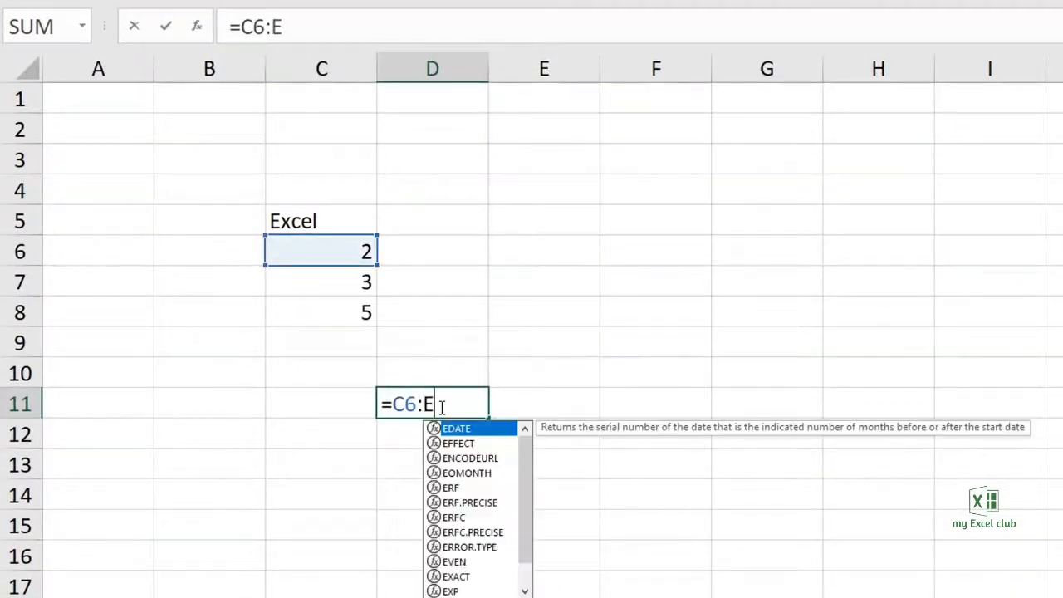
{"action": "type", "text": "9"}
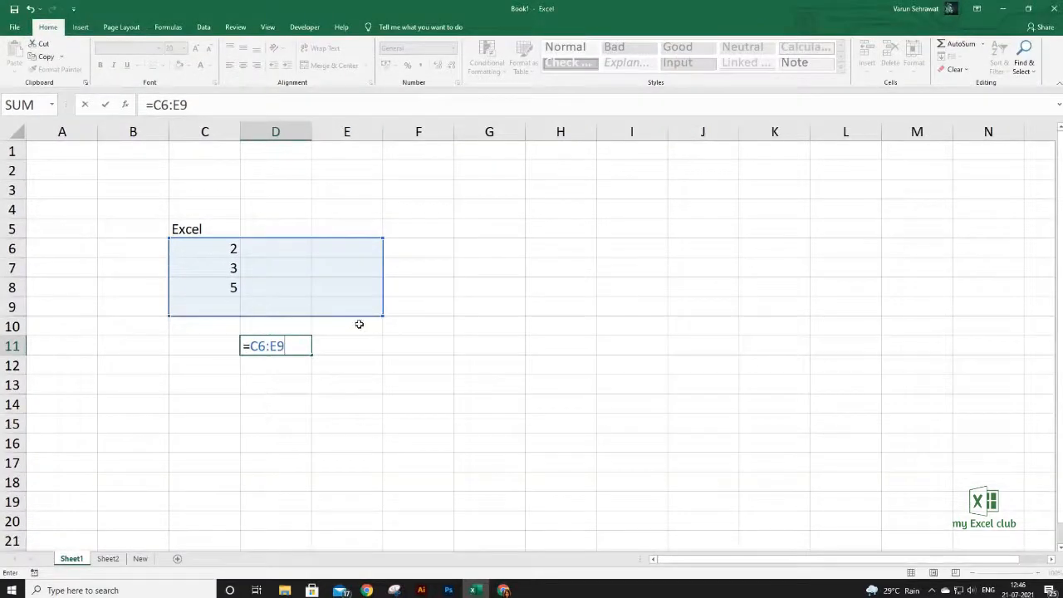
{"action": "key", "text": "Escape"}
Select cell C5, extend the selection over the block C5 to F10, and clear it
{"action": "left_click", "coordinate": [219, 231]}
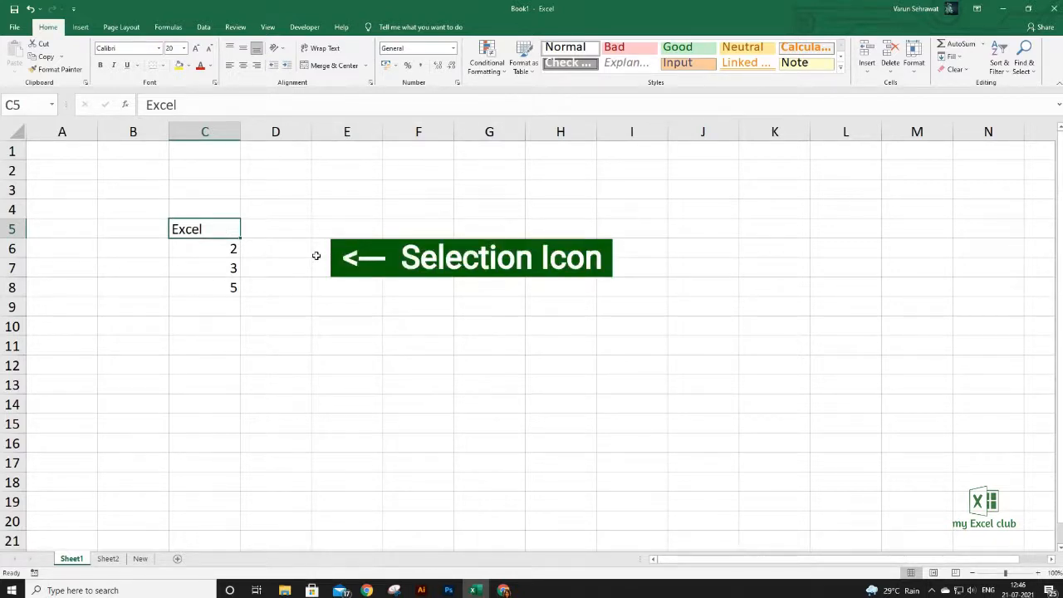
{"action": "left_click_drag", "start_coordinate": [214, 231], "coordinate": [440, 332]}
{"action": "left_click", "coordinate": [344, 288]}
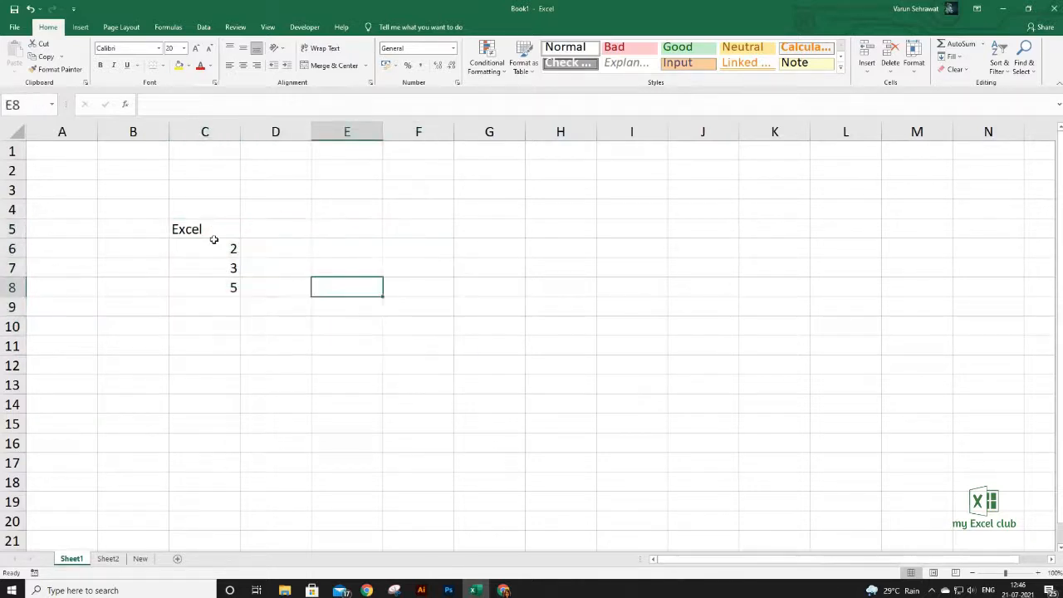
Move the cell containing Excel directly from C5 to E5, and undo the move
{"action": "left_click", "coordinate": [214, 227]}
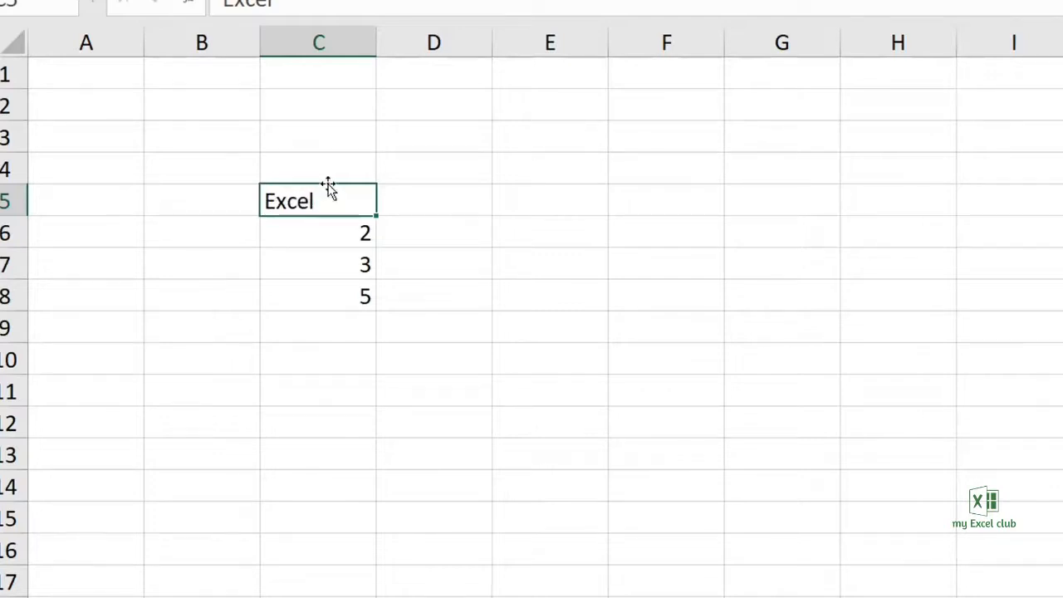
{"action": "left_click_drag", "start_coordinate": [331, 185], "coordinate": [604, 215]}
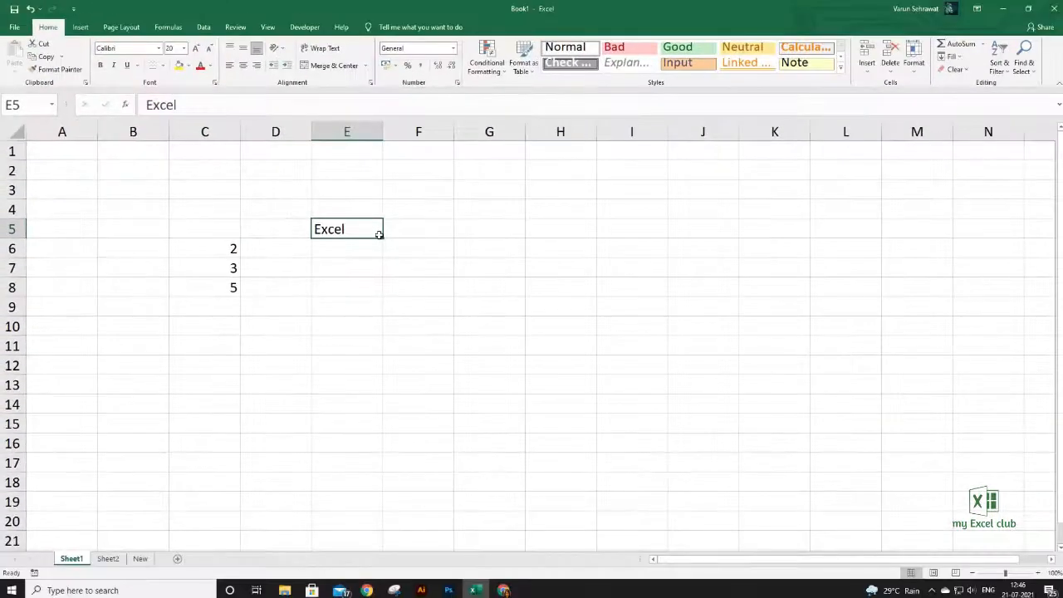
{"action": "key", "text": "ctrl+z"}
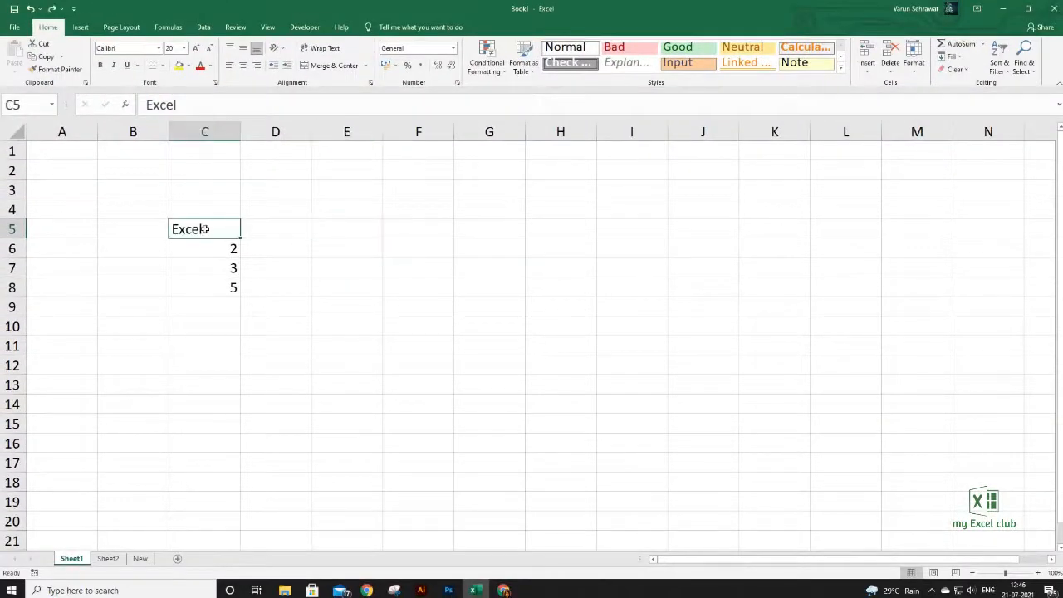
Cut the text from cell C5 and paste it into cell E5
{"action": "key", "text": "ctrl+x"}
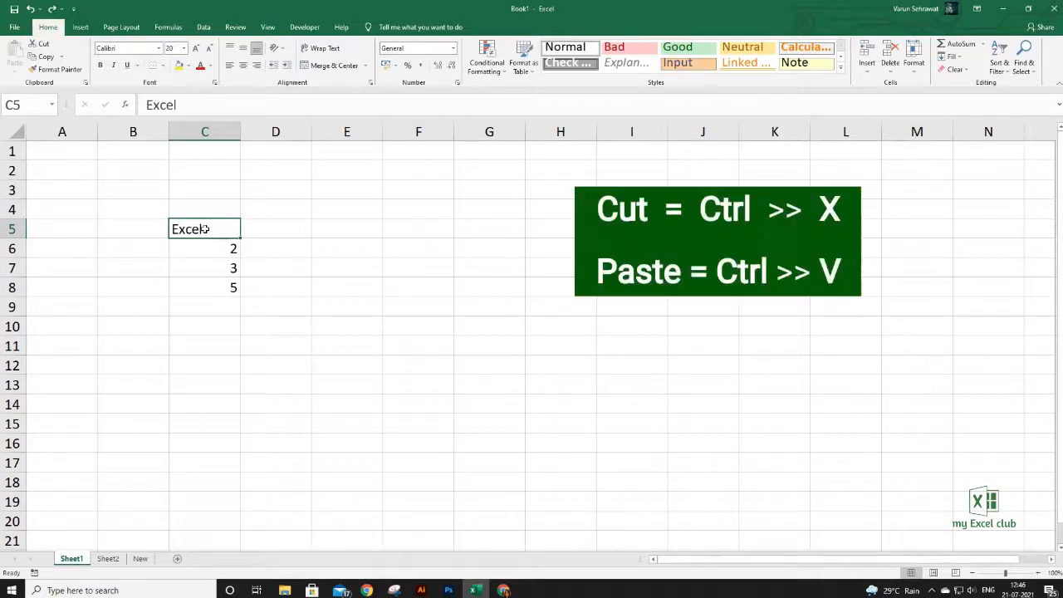
{"action": "left_click", "coordinate": [355, 226]}
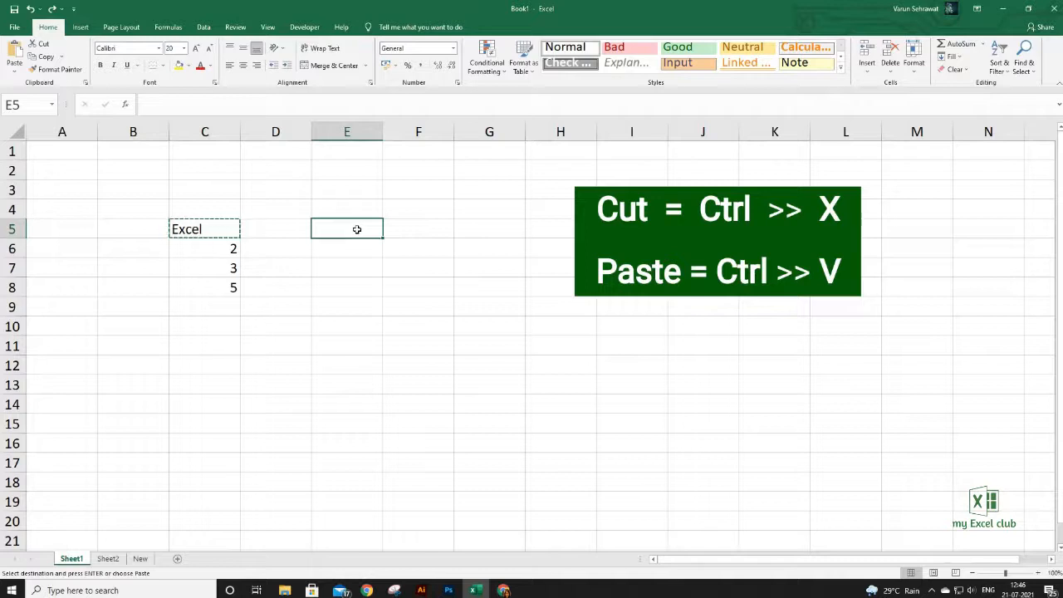
{"action": "key", "text": "ctrl+v"}
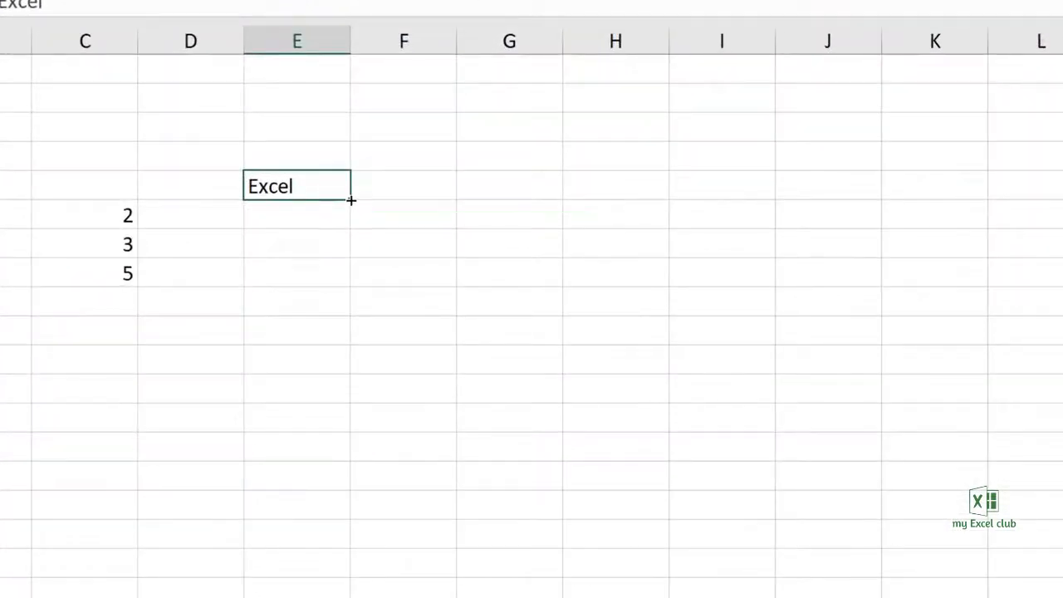
Fill the text of E5 down to E10 with the fill handle and again with the Fill Down command, undoing each fill
{"action": "left_click_drag", "start_coordinate": [352, 200], "coordinate": [345, 344]}
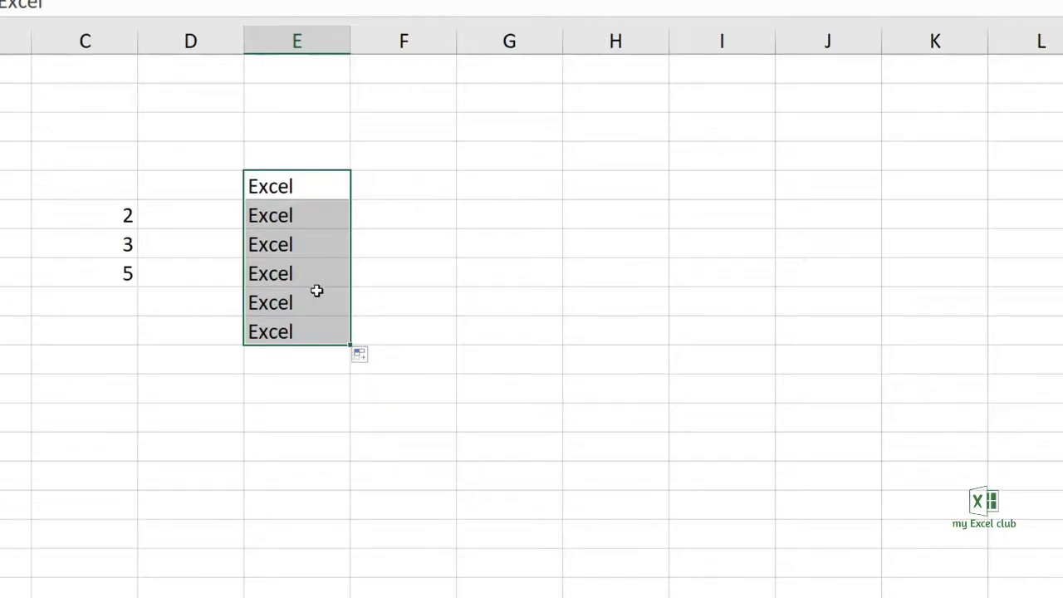
{"action": "key", "text": "ctrl+z"}
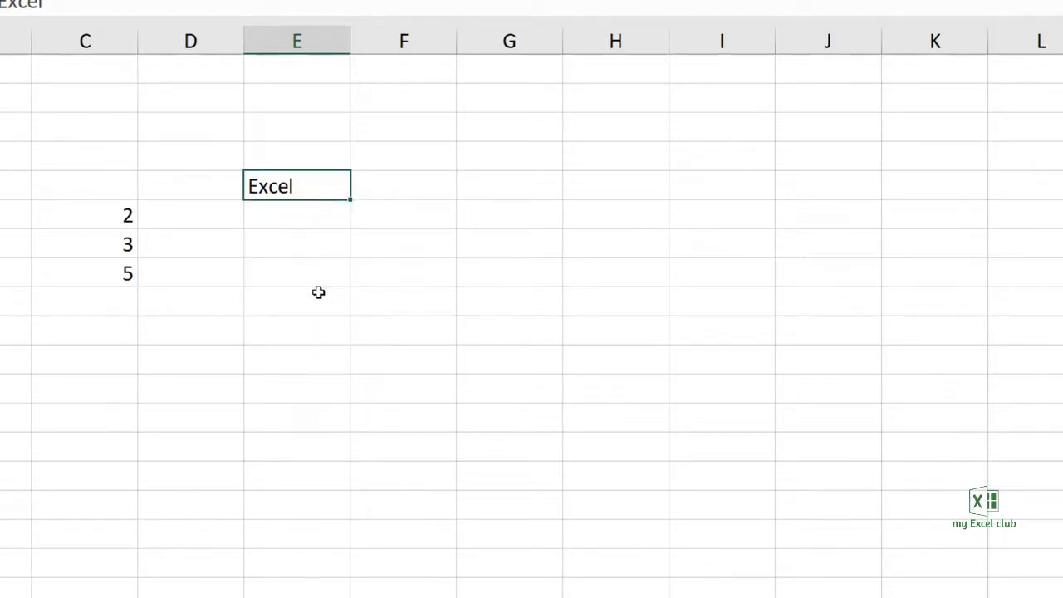
{"action": "left_click_drag", "start_coordinate": [295, 183], "coordinate": [294, 326]}
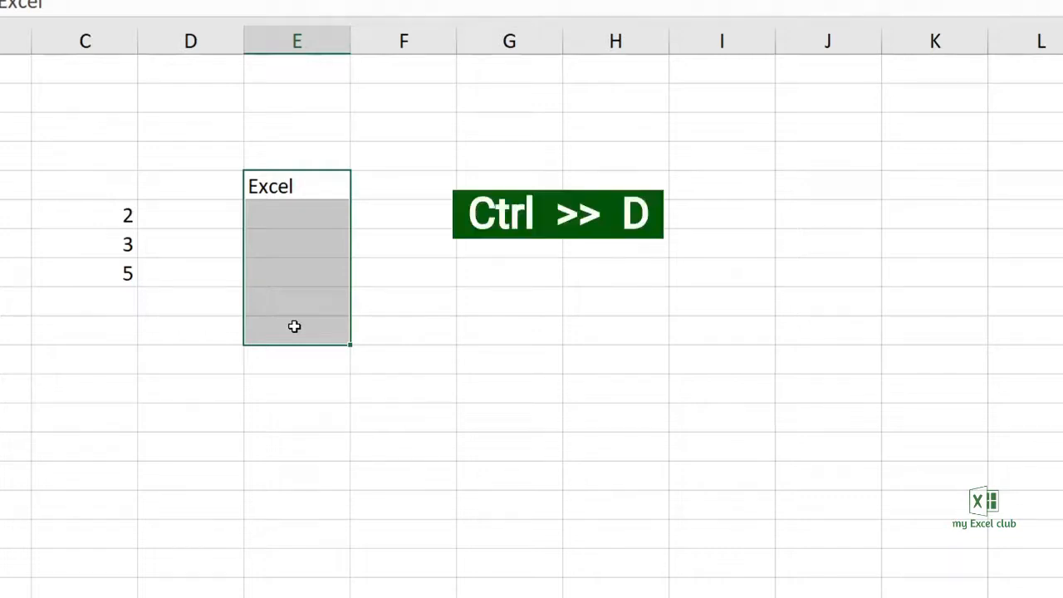
{"action": "key", "text": "ctrl+d"}
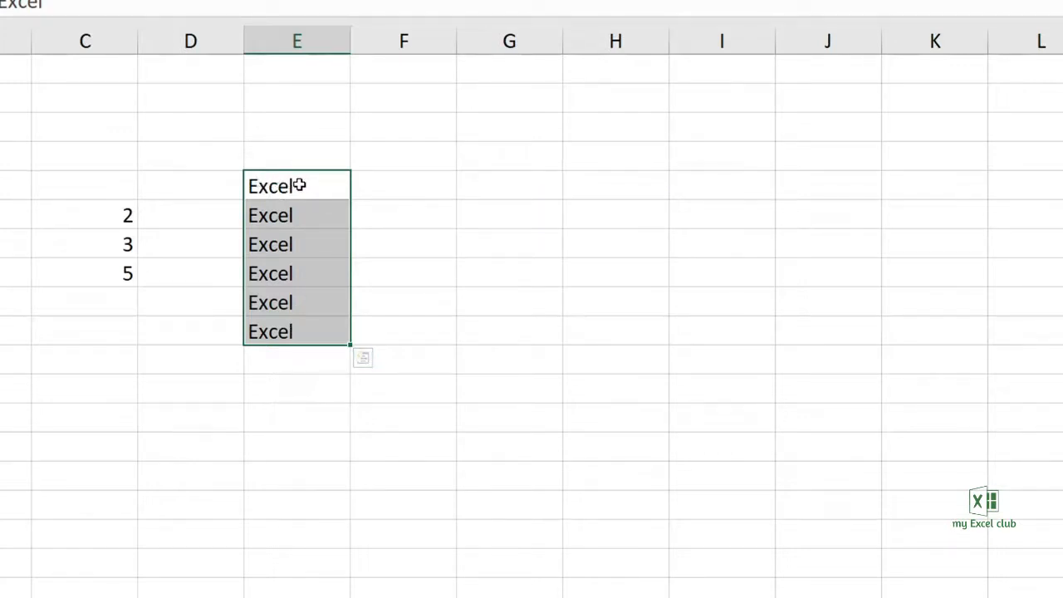
{"action": "key", "text": "ctrl+z"}
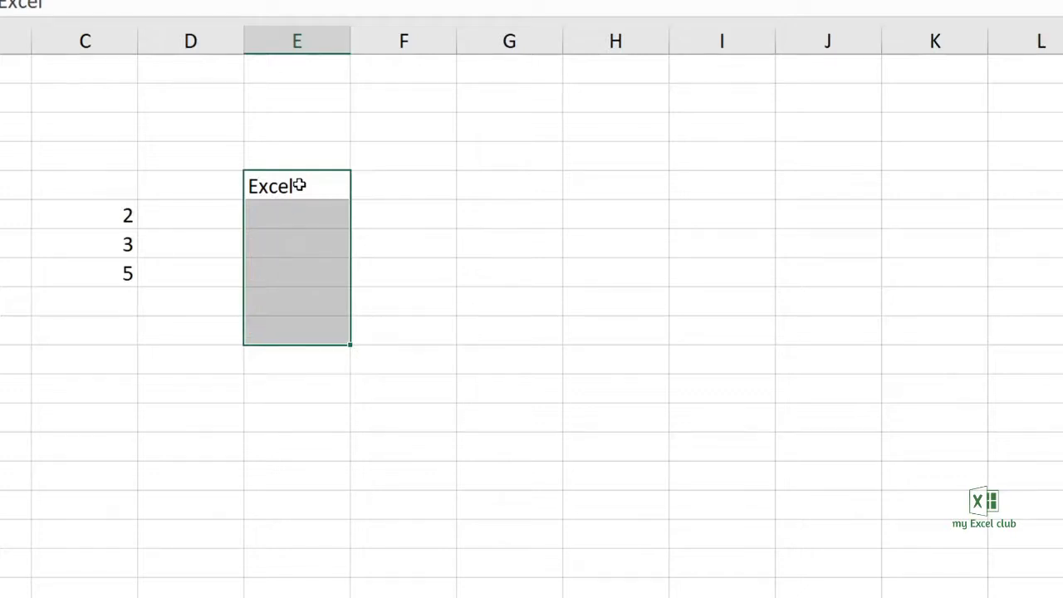
Copy cell E5 into the cells E6 to E10, and clear the pasted copies
{"action": "left_click", "coordinate": [299, 186]}
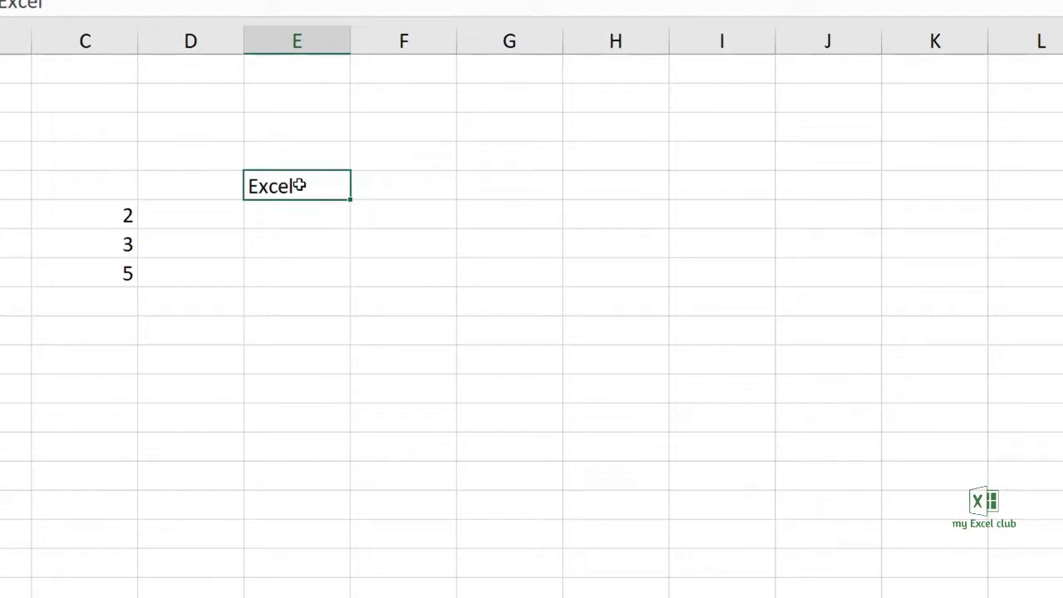
{"action": "key", "text": "ctrl+c"}
{"action": "left_click_drag", "start_coordinate": [312, 217], "coordinate": [302, 332]}
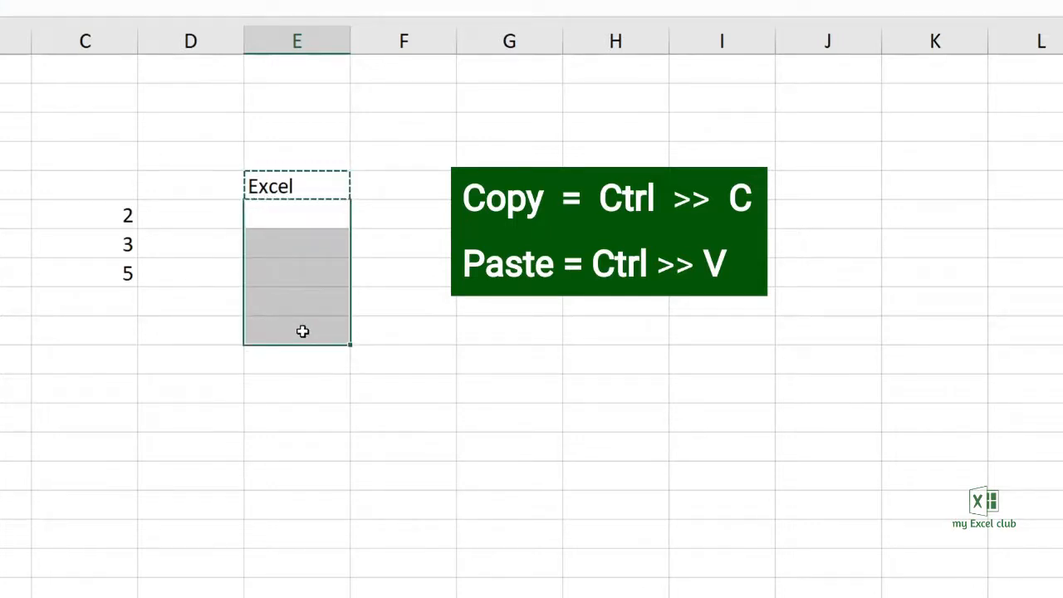
{"action": "key", "text": "ctrl+v"}
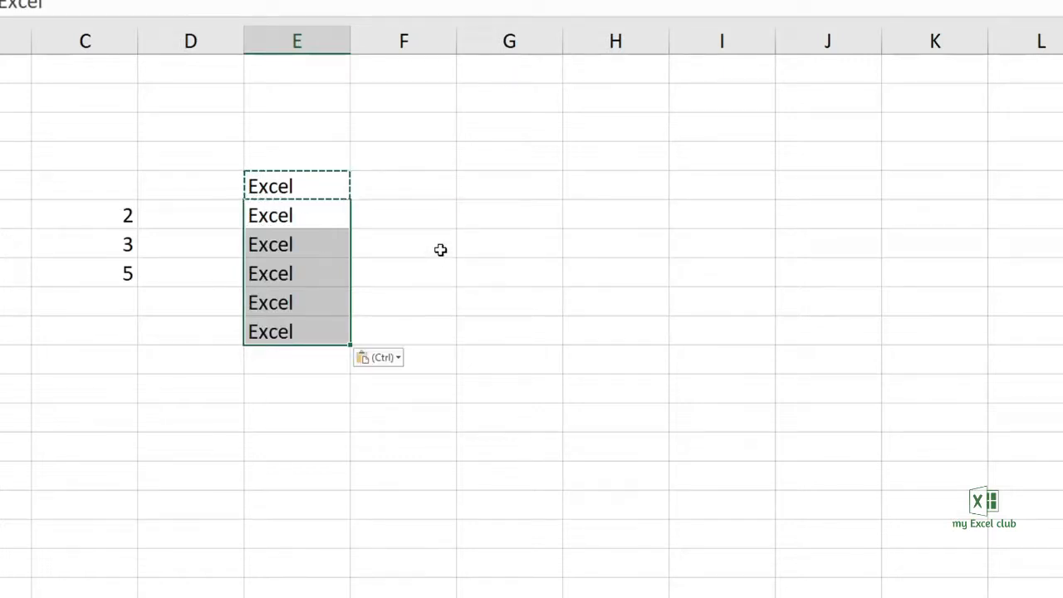
{"action": "key", "text": "Delete"}
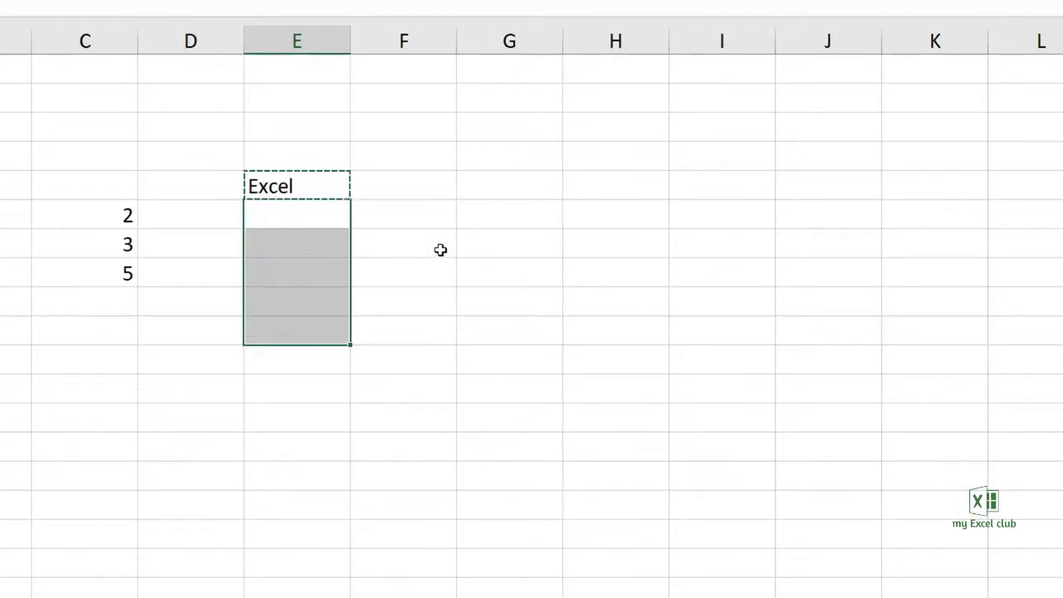
{"action": "left_click", "coordinate": [332, 190]}
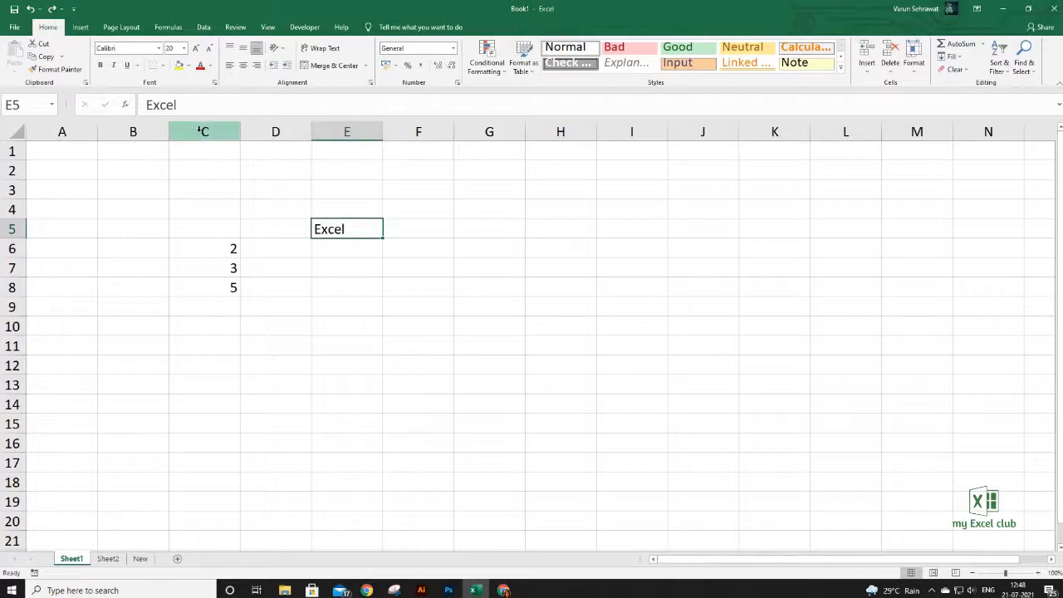
Select columns C and D together, then row 1, and then row 2
{"action": "left_click_drag", "start_coordinate": [200, 132], "coordinate": [274, 131]}
{"action": "left_click", "coordinate": [12, 152]}
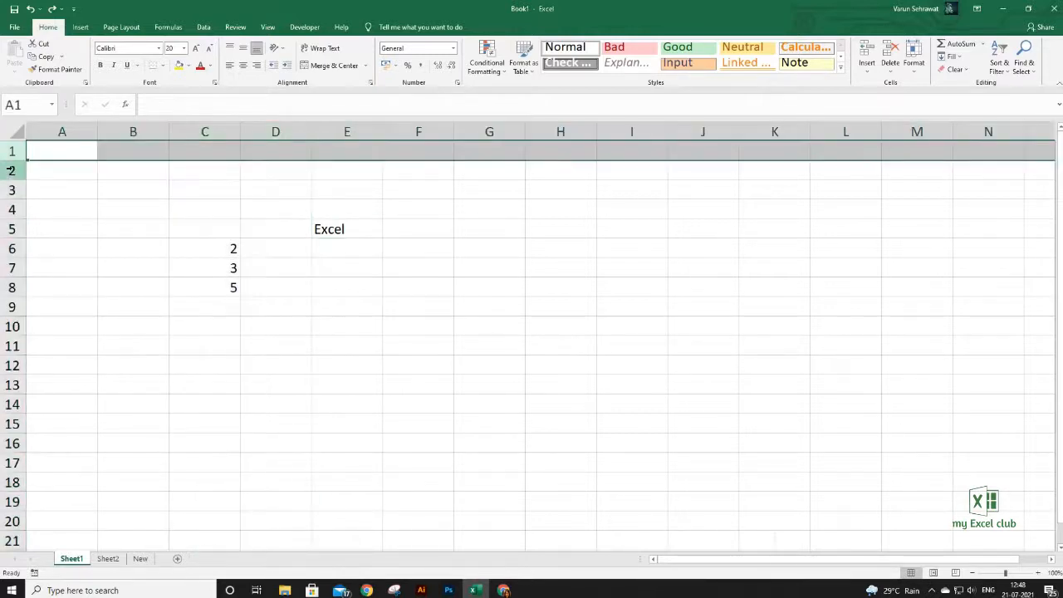
{"action": "left_click", "coordinate": [10, 170]}
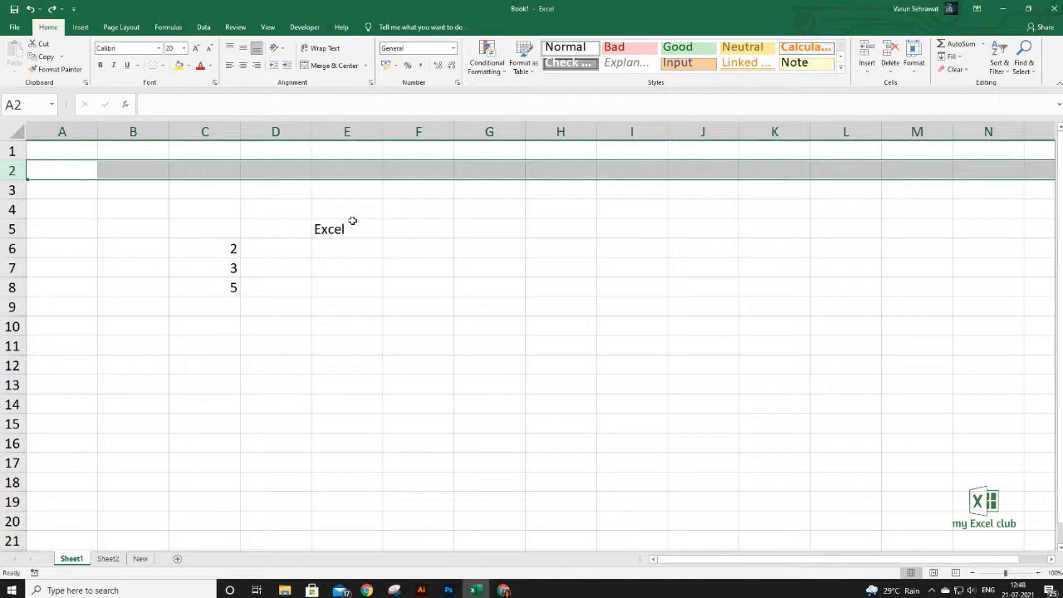
Widen column D to about three times its width, and make row 1 about five times as tall
{"action": "left_click", "coordinate": [300, 131]}
{"action": "left_click_drag", "start_coordinate": [310, 131], "coordinate": [476, 132]}
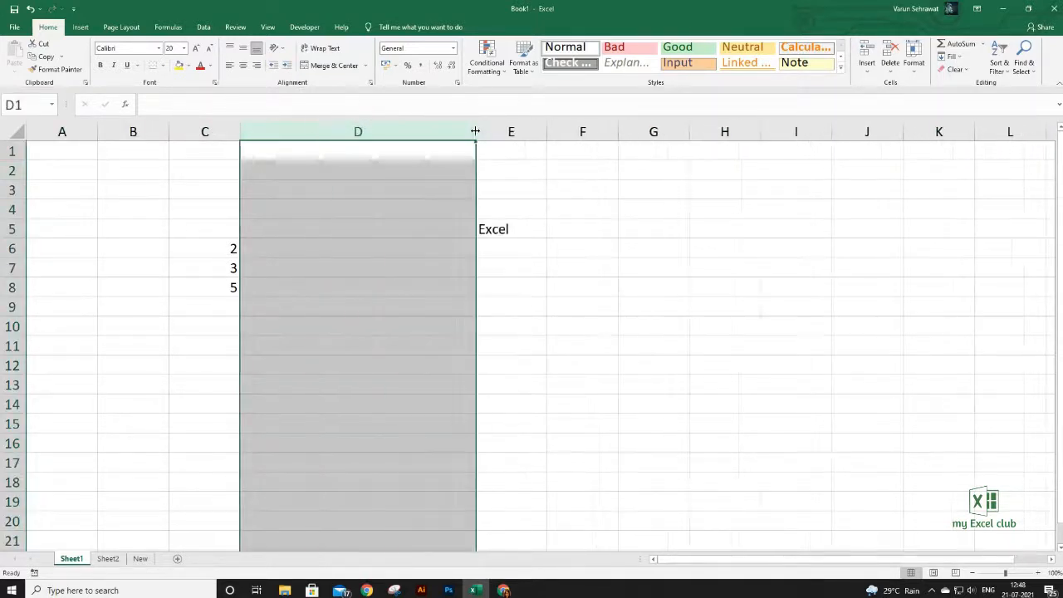
{"action": "left_click", "coordinate": [14, 152]}
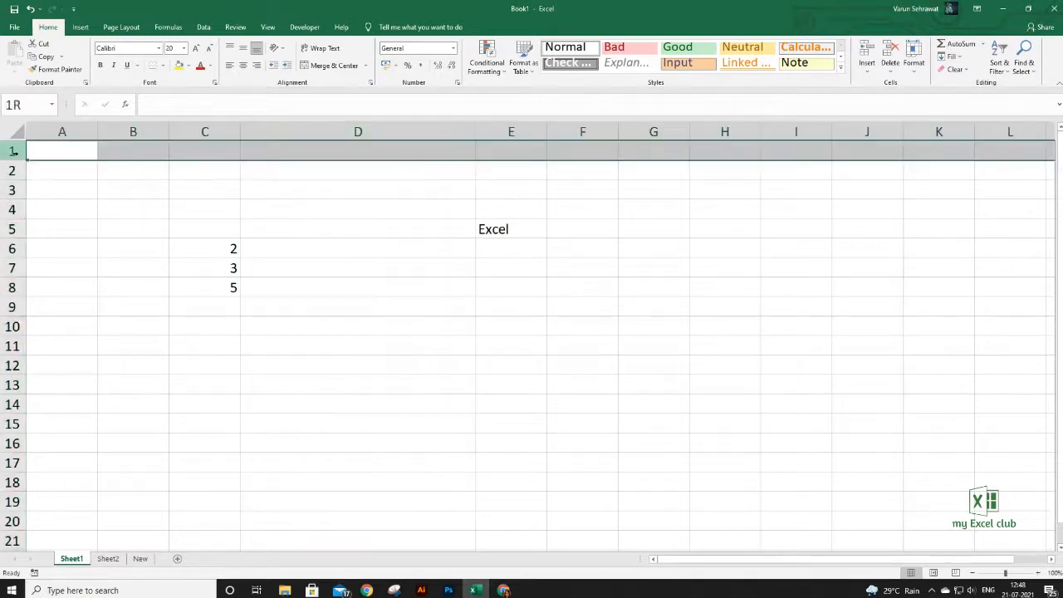
{"action": "left_click_drag", "start_coordinate": [15, 159], "coordinate": [11, 246]}
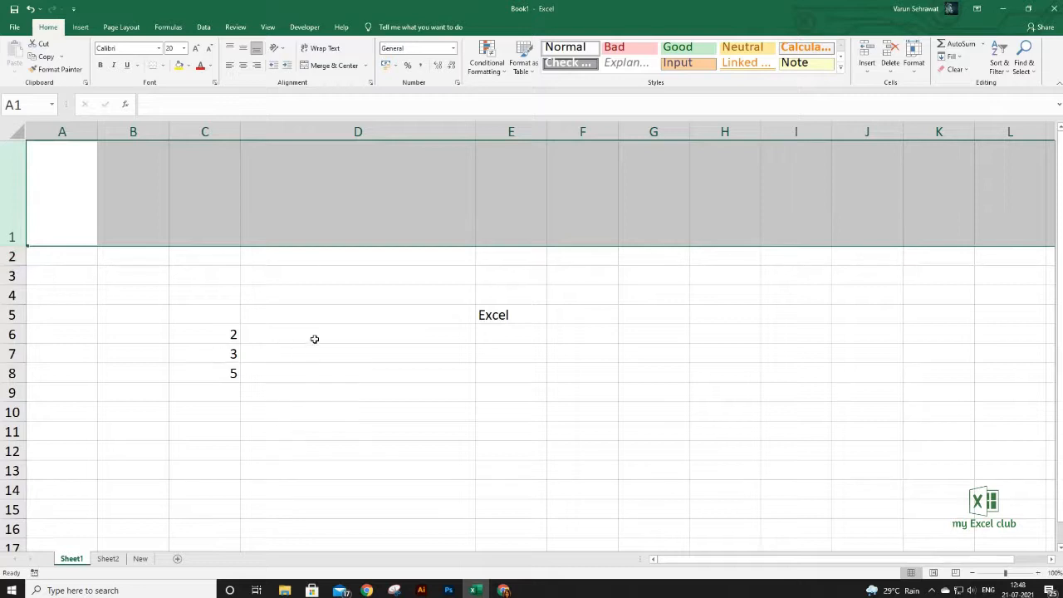
Replace the text in cell E5 with My Excel Club
{"action": "left_click", "coordinate": [510, 314]}
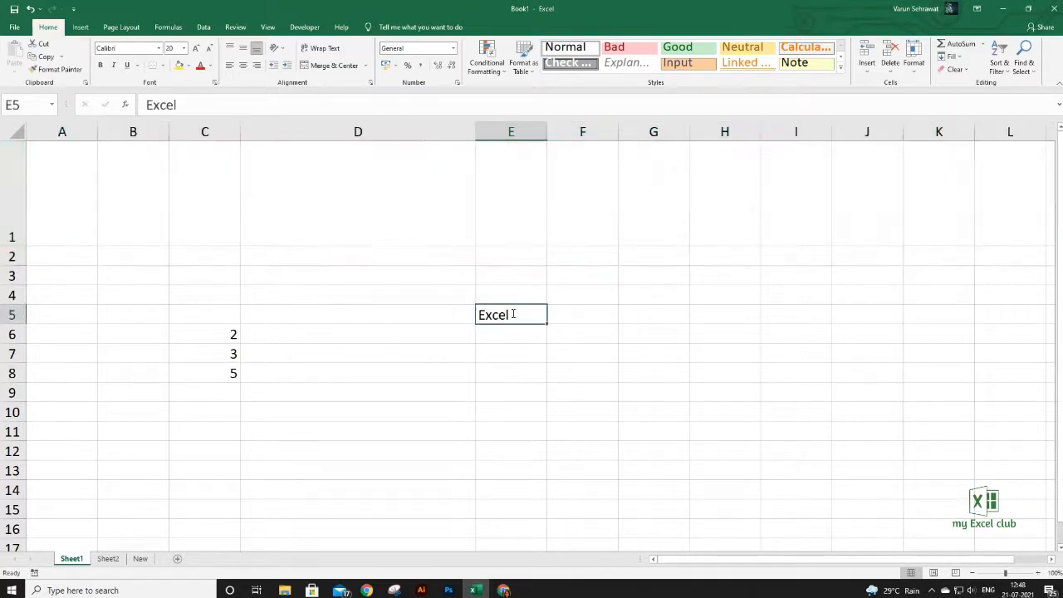
{"action": "type", "text": "My Excel Club"}
{"action": "key", "text": "Return"}
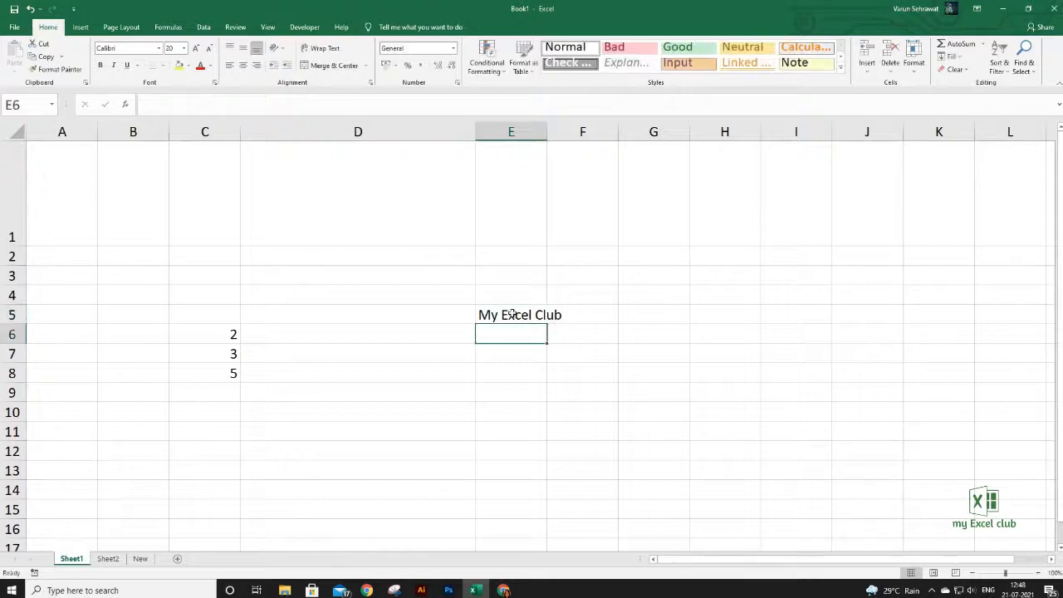
Compare the contents of cells E5 and F5, and widen column E just enough to fit the text in E5
{"action": "left_click", "coordinate": [514, 314]}
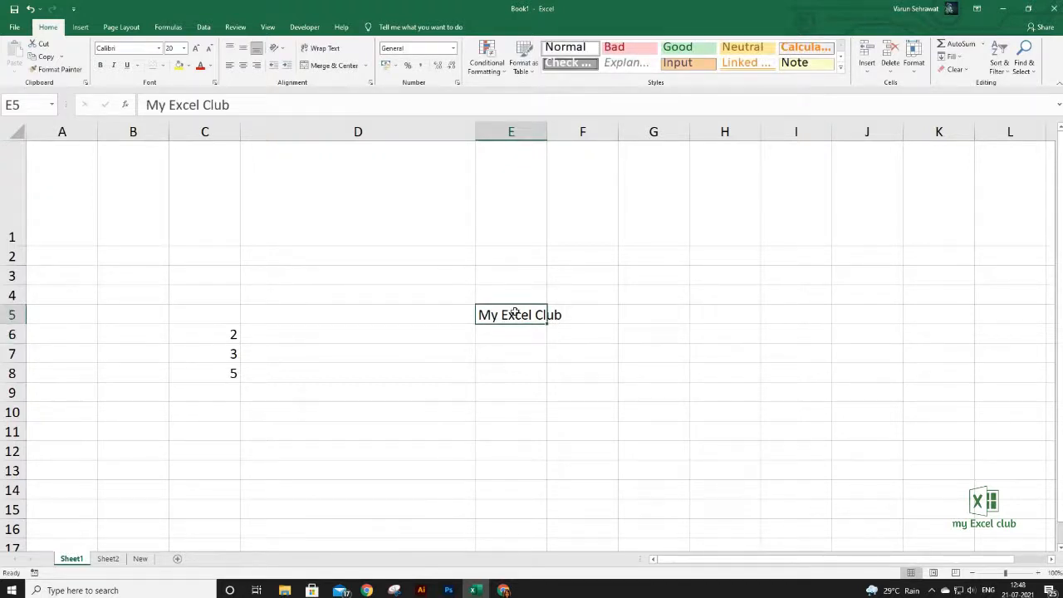
{"action": "left_click", "coordinate": [571, 348]}
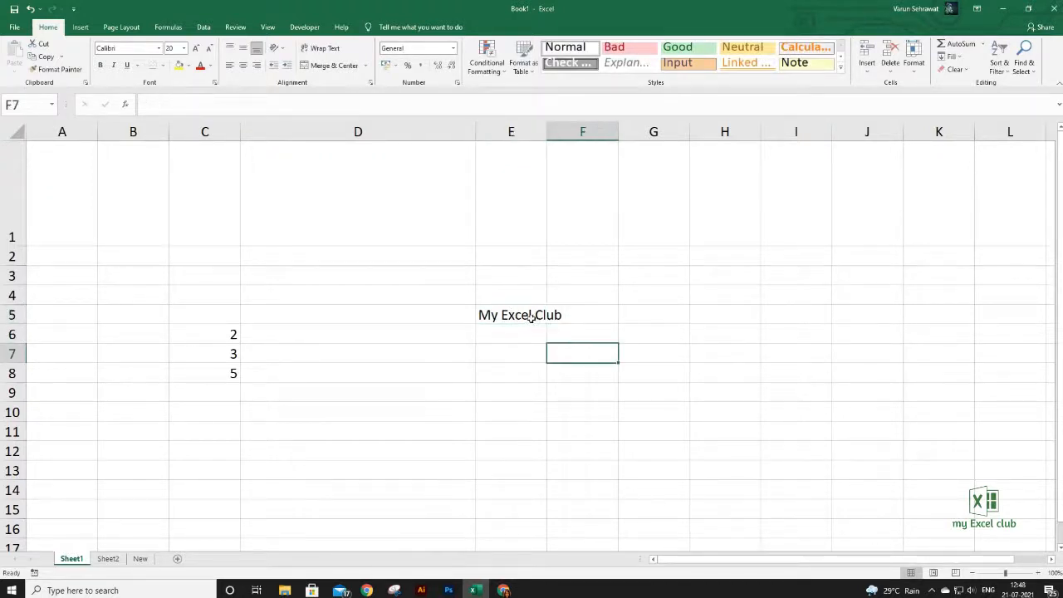
{"action": "left_click", "coordinate": [586, 317]}
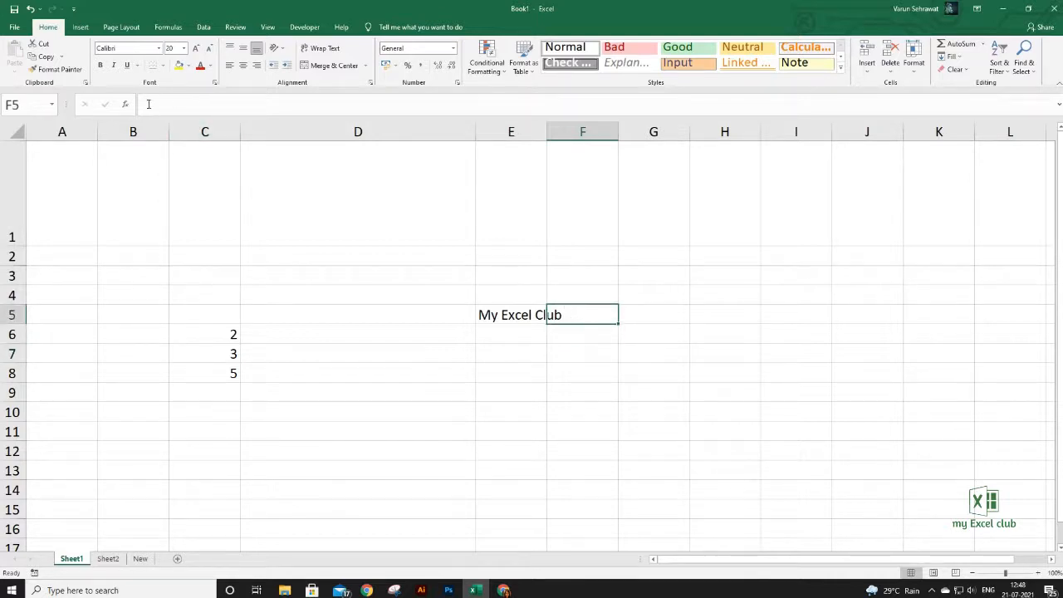
{"action": "left_click", "coordinate": [519, 319]}
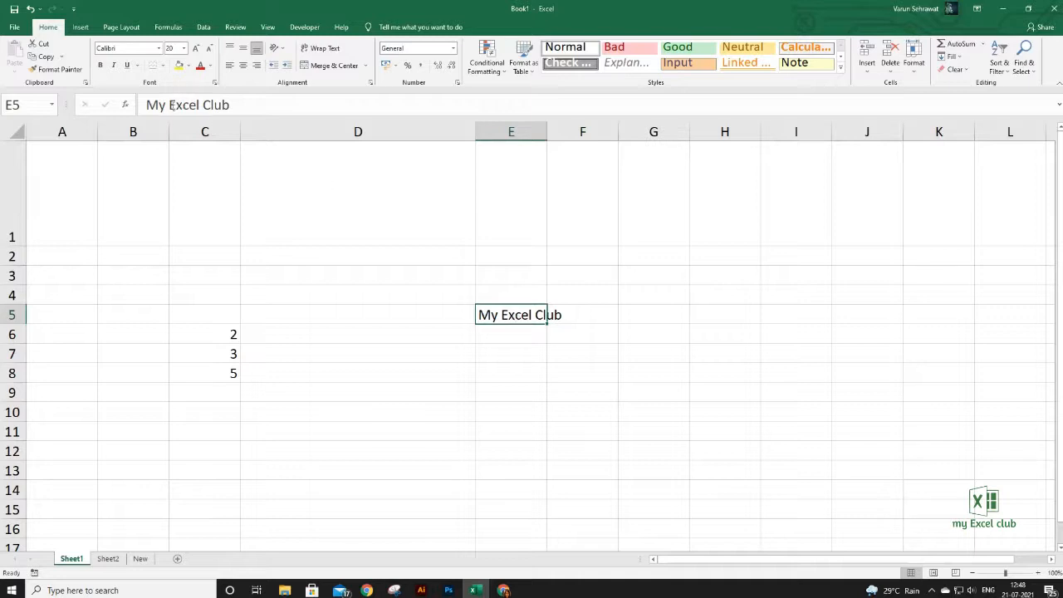
{"action": "left_click", "coordinate": [577, 314]}
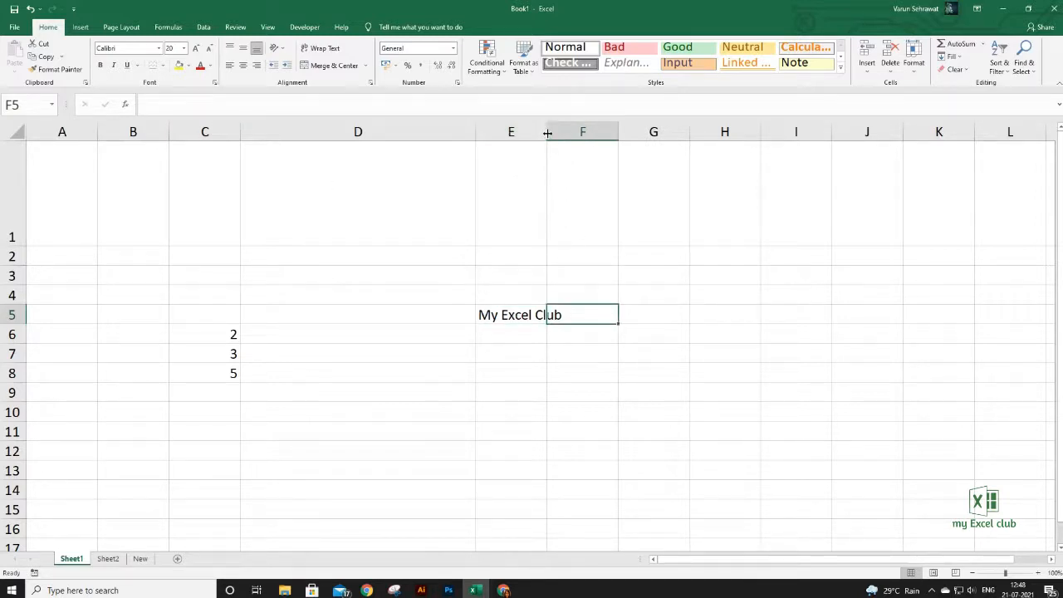
{"action": "left_click_drag", "start_coordinate": [547, 133], "coordinate": [566, 132]}
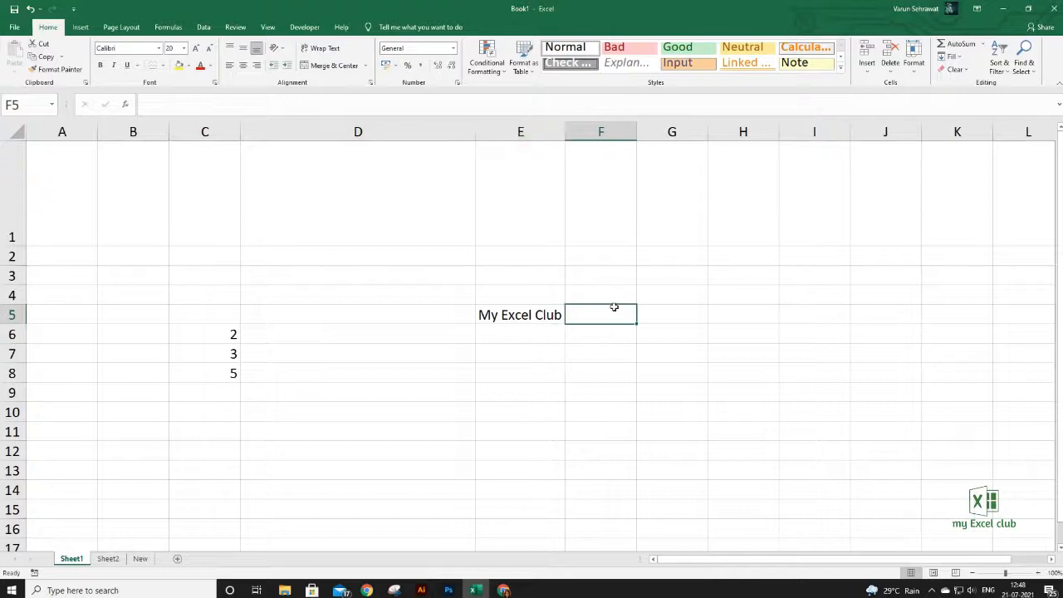
With cell E5 selected, look through the command groups for inserting, page layout, formulas, data, review and view
{"action": "left_click", "coordinate": [532, 132]}
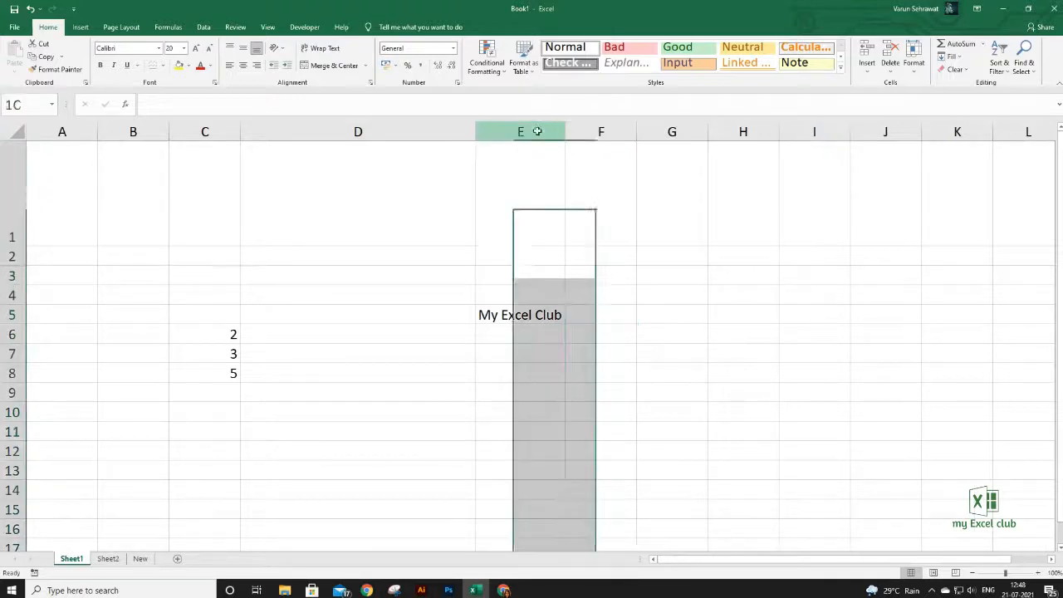
{"action": "left_click", "coordinate": [548, 314]}
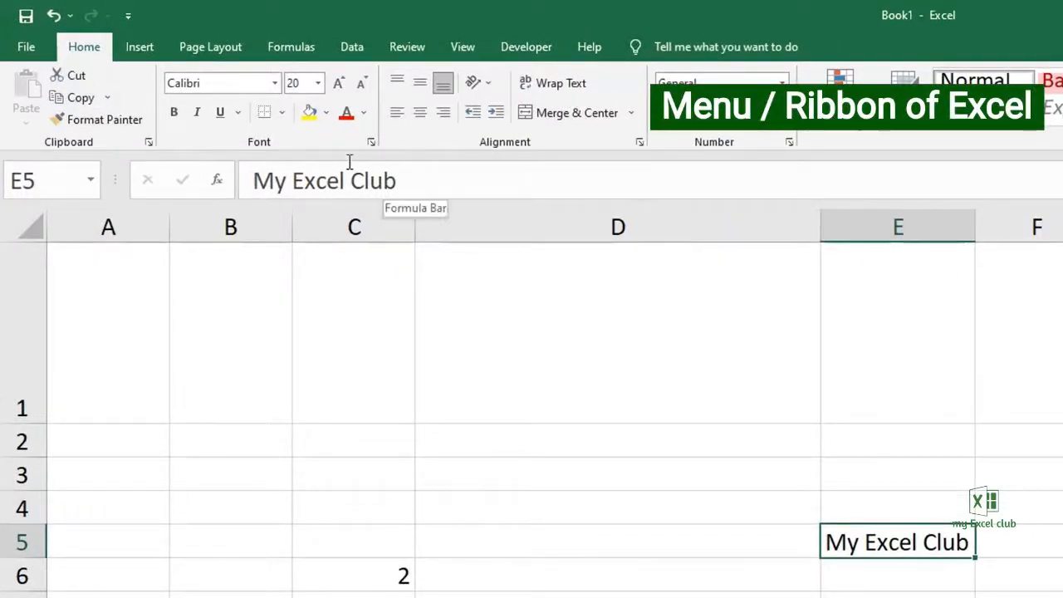
{"action": "left_click", "coordinate": [152, 47]}
{"action": "left_click", "coordinate": [213, 50]}
{"action": "left_click", "coordinate": [286, 46]}
{"action": "left_click", "coordinate": [352, 46]}
{"action": "left_click", "coordinate": [411, 48]}
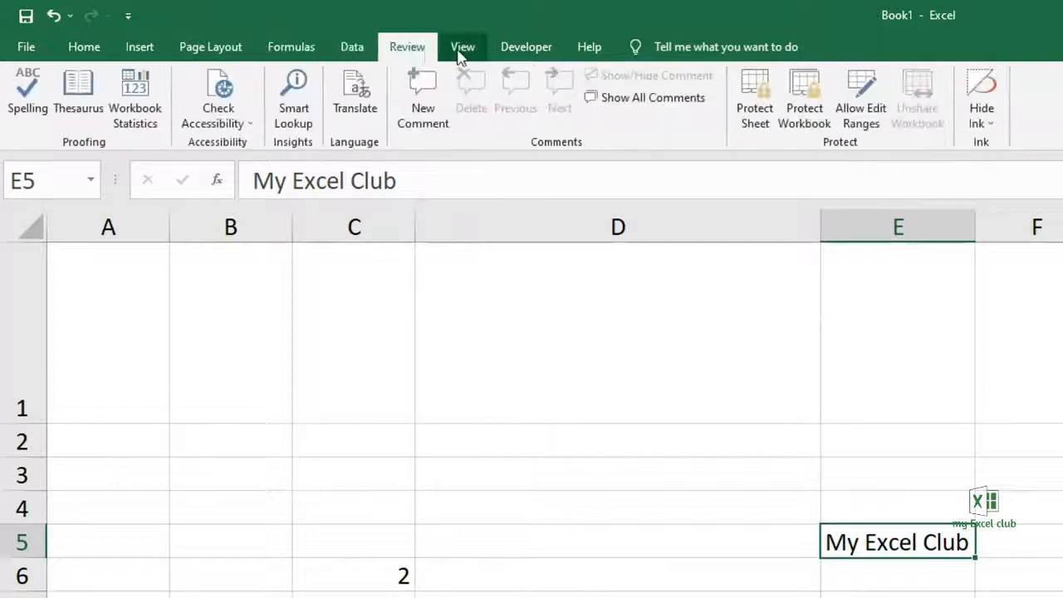
{"action": "left_click", "coordinate": [462, 48]}
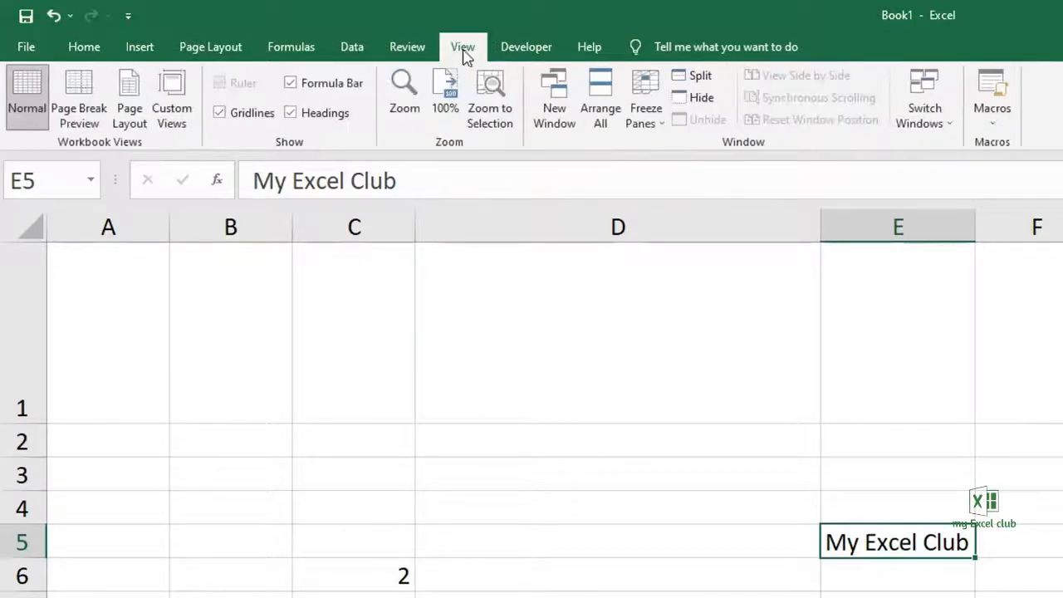
{"action": "left_click", "coordinate": [139, 48]}
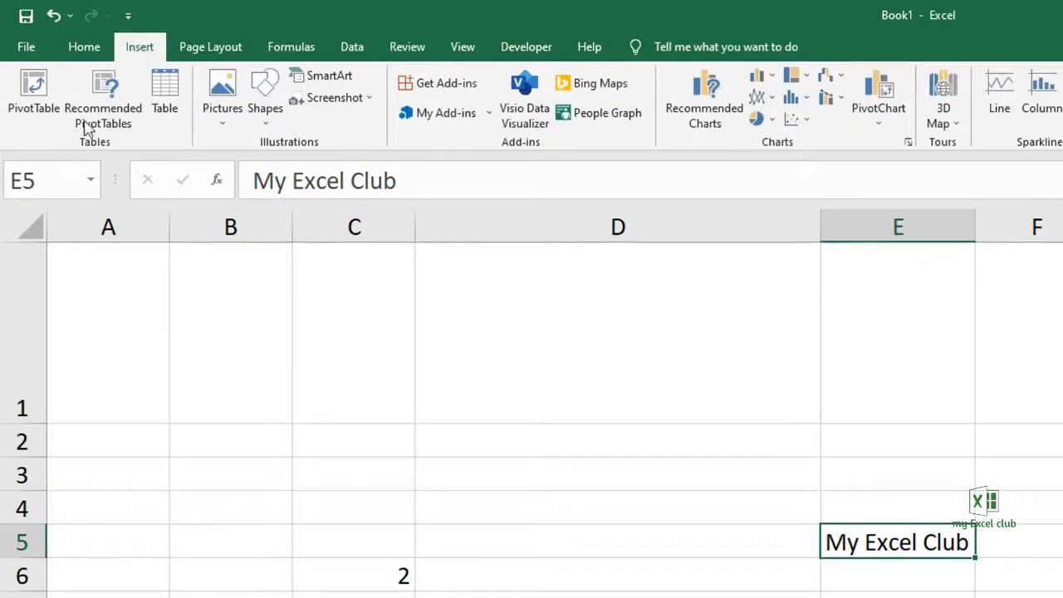
{"action": "left_click", "coordinate": [83, 48]}
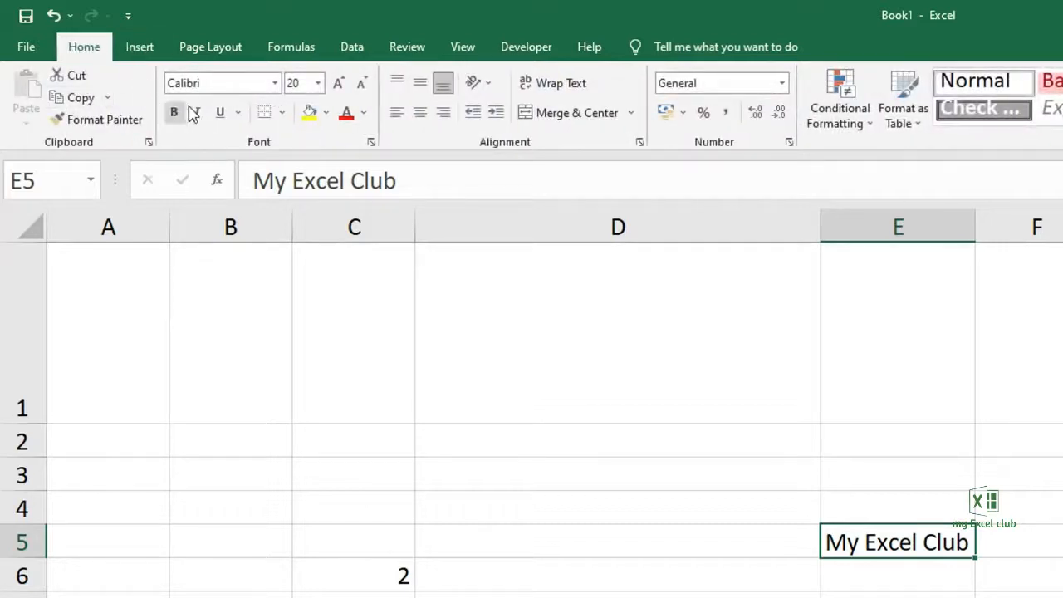
{"action": "left_click", "coordinate": [140, 48]}
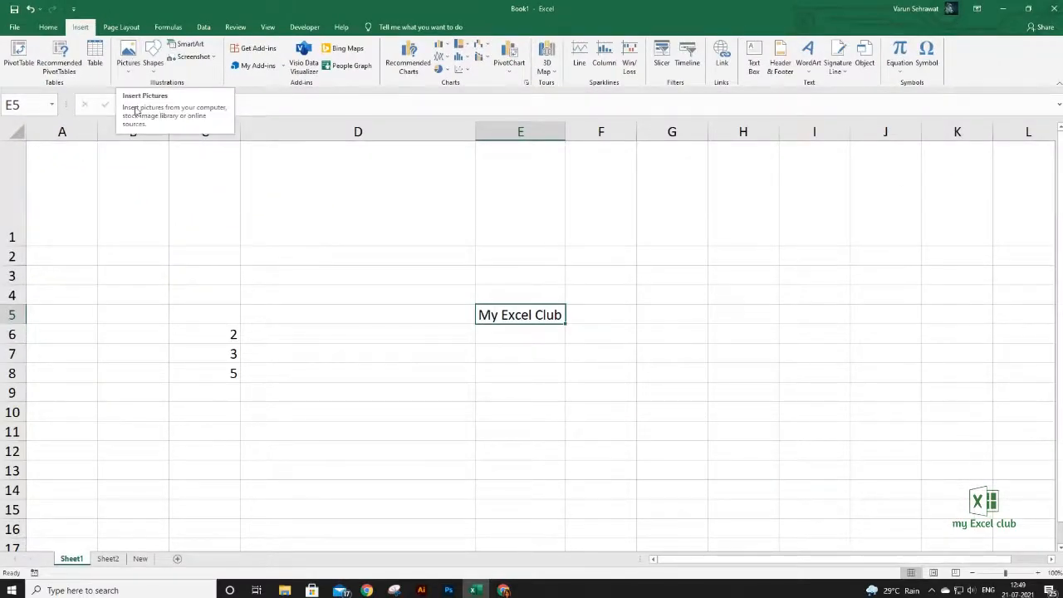
Collapse the ribbon and pin it open again with the Home commands showing, and repeat the hiding and showing once
{"action": "left_click", "coordinate": [1058, 85]}
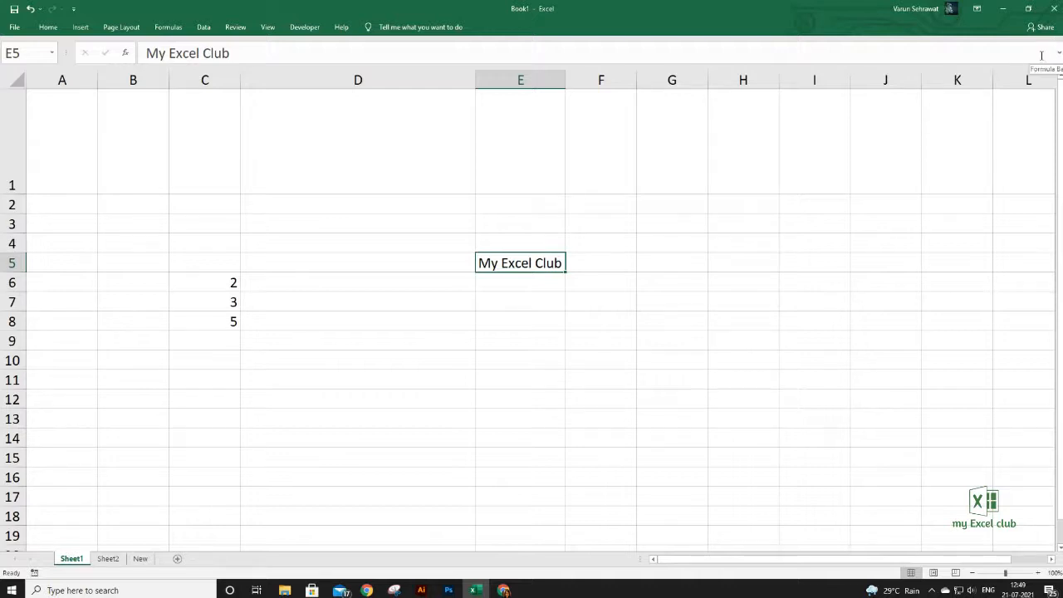
{"action": "left_click", "coordinate": [305, 27]}
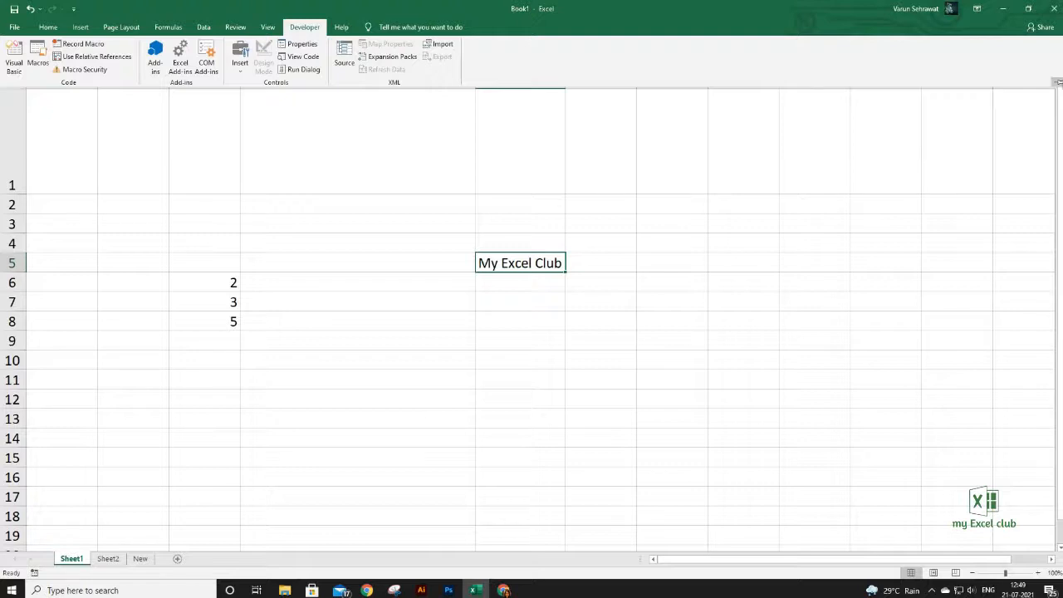
{"action": "left_click", "coordinate": [1058, 81]}
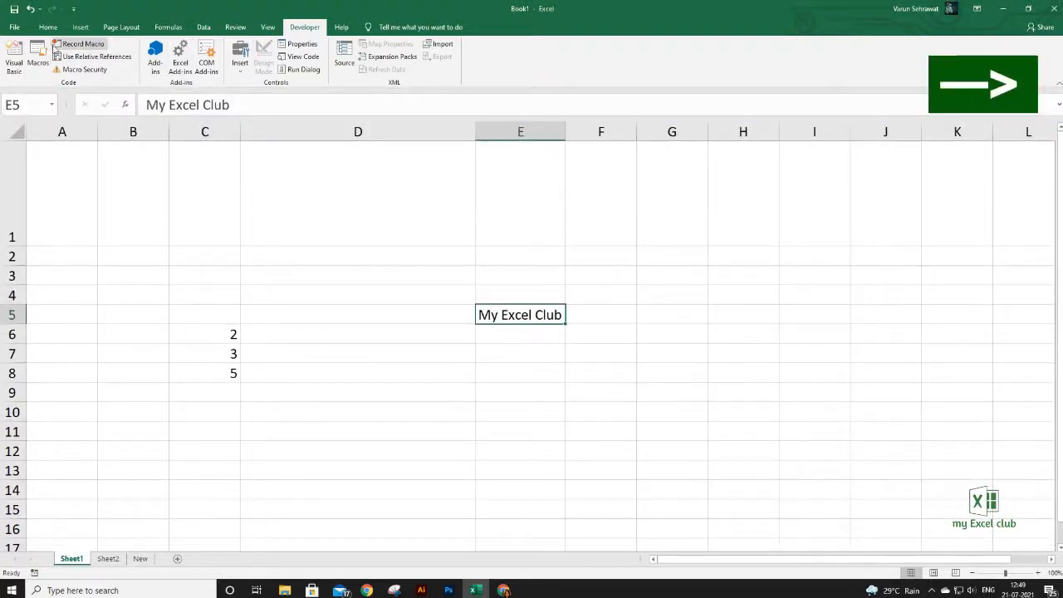
{"action": "left_click", "coordinate": [47, 26]}
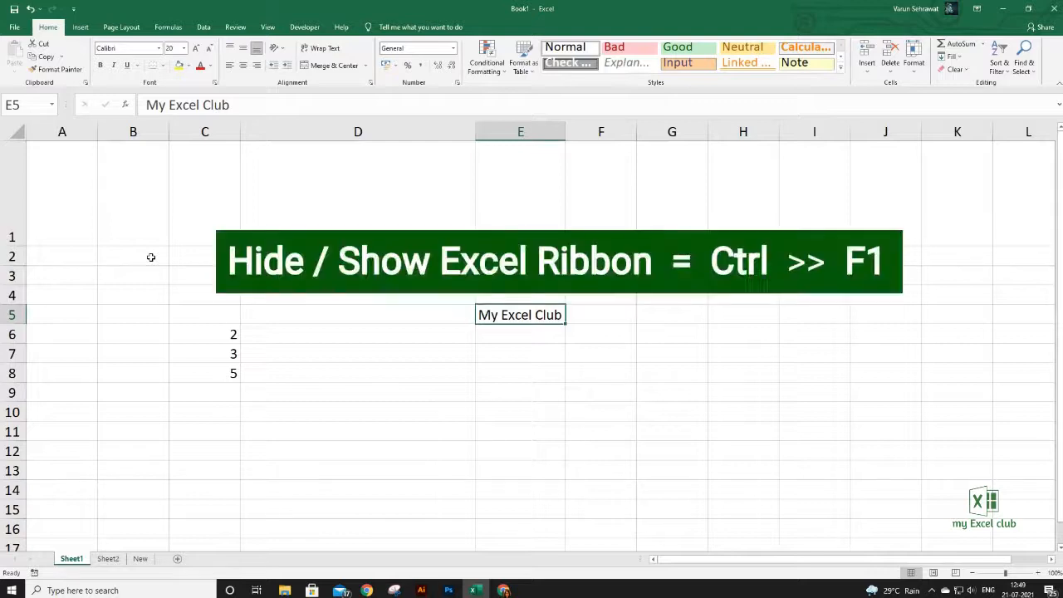
{"action": "key", "text": "ctrl+F1"}
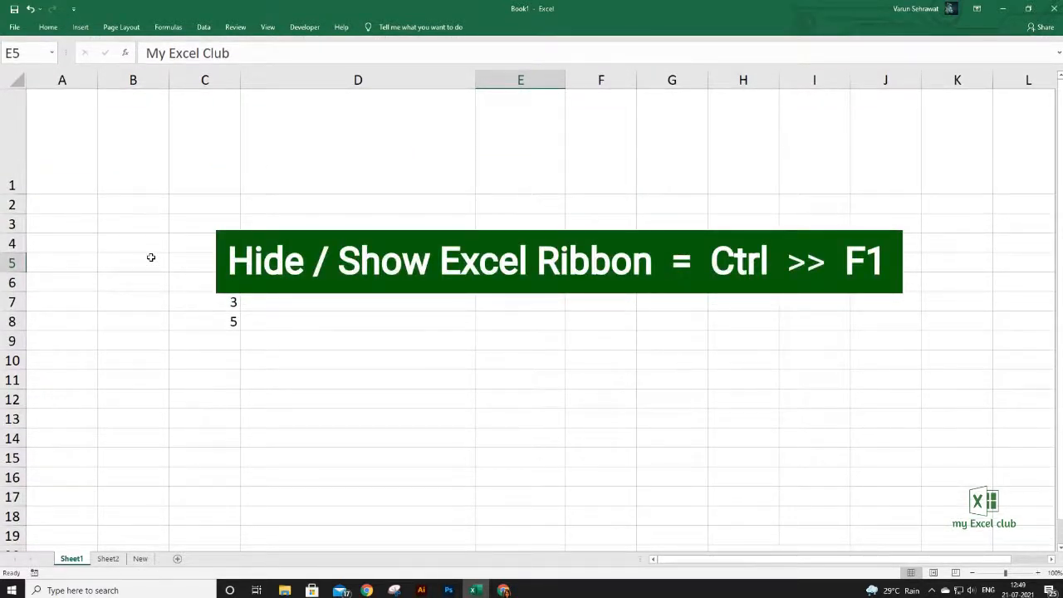
{"action": "key", "text": "ctrl+F1"}
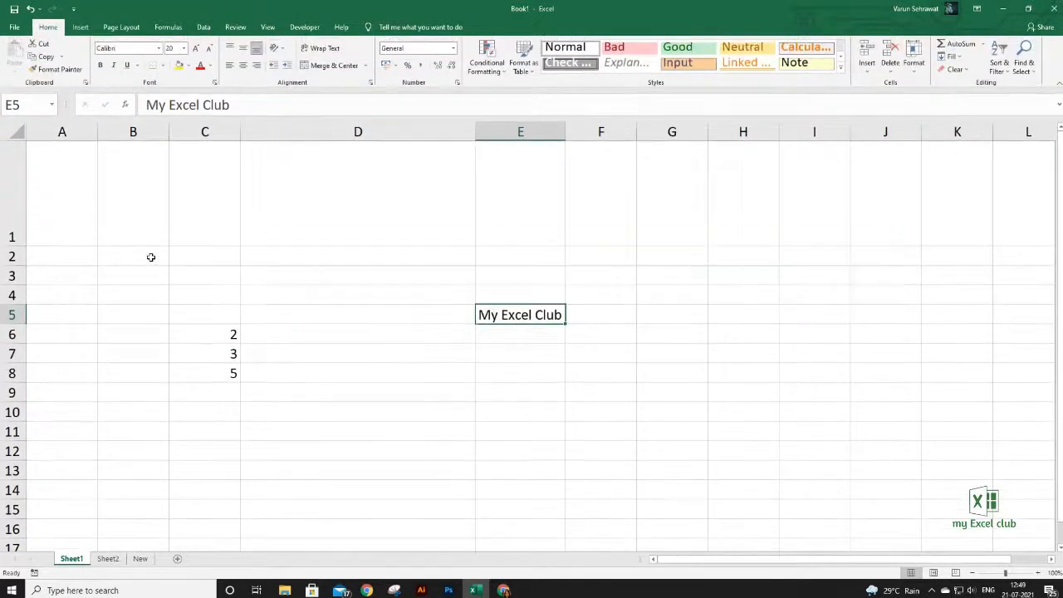
Auto-fit the height of row 1, and view the workbook's file management options before returning to the sheet
{"action": "double_click", "coordinate": [13, 246]}
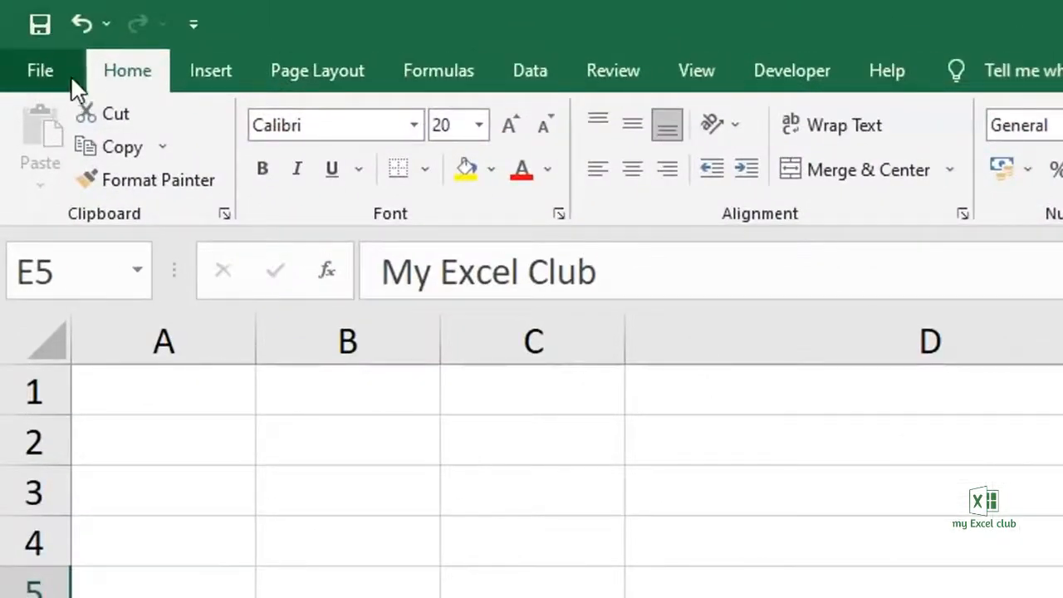
{"action": "left_click", "coordinate": [51, 74]}
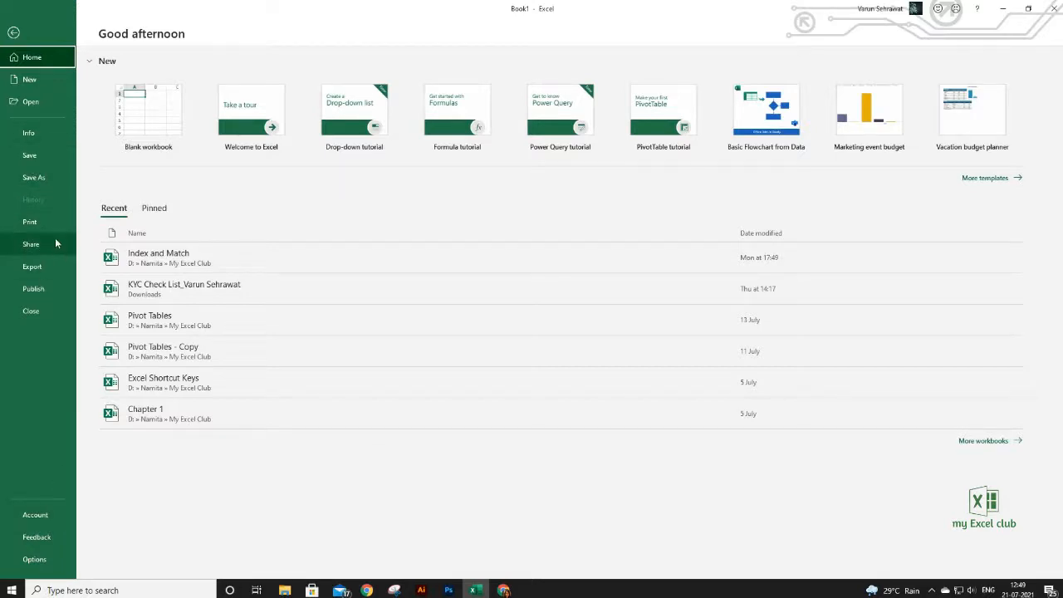
{"action": "left_click", "coordinate": [17, 33]}
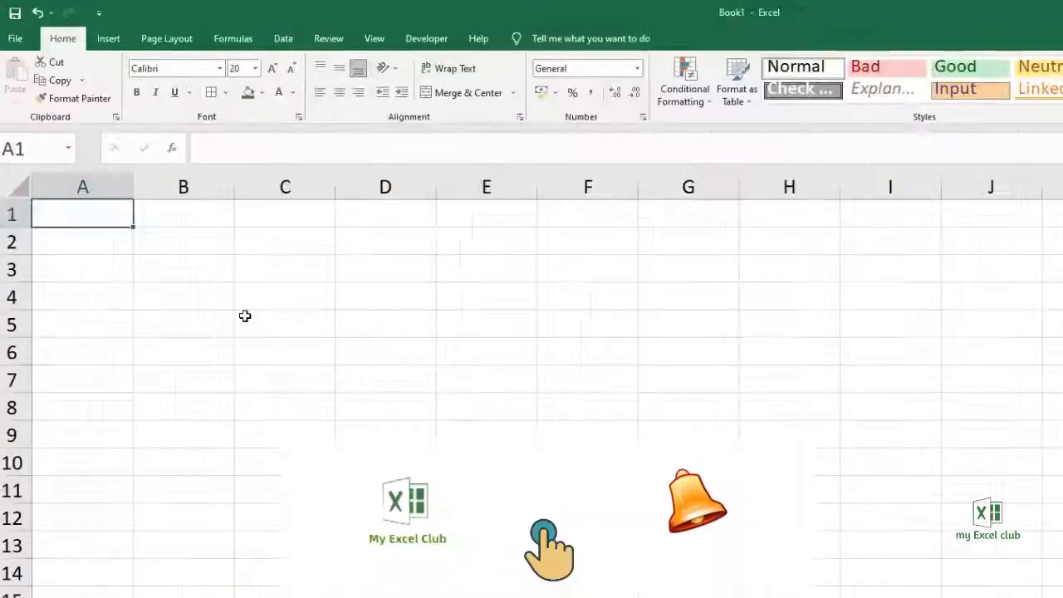
Enter Products in cell A1 of an empty sheet, and move the active cell across, down and up through neighbouring cells
{"action": "type", "text": "Products"}
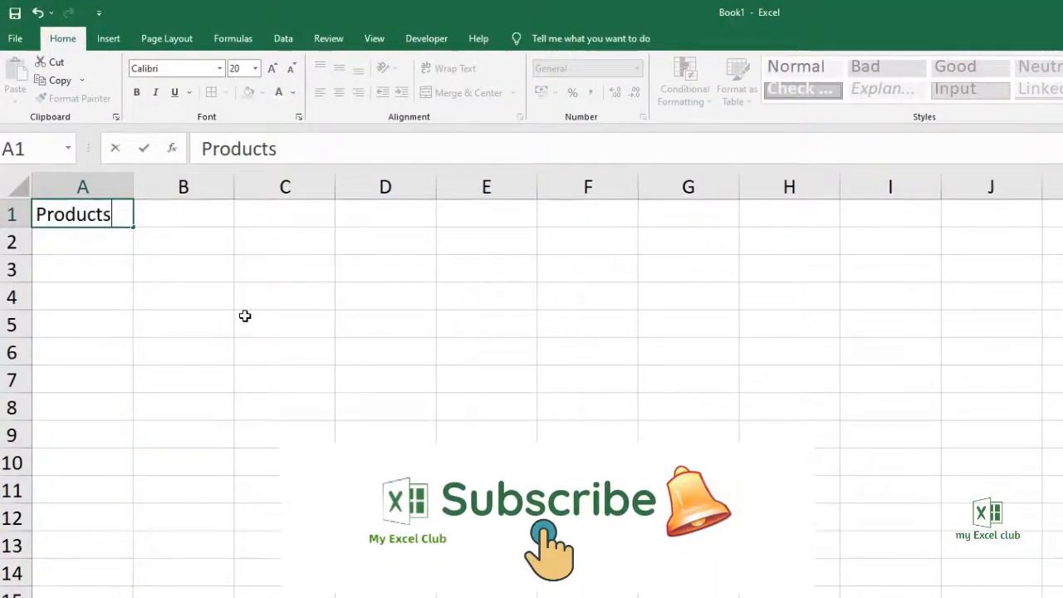
{"action": "key", "text": "Return"}
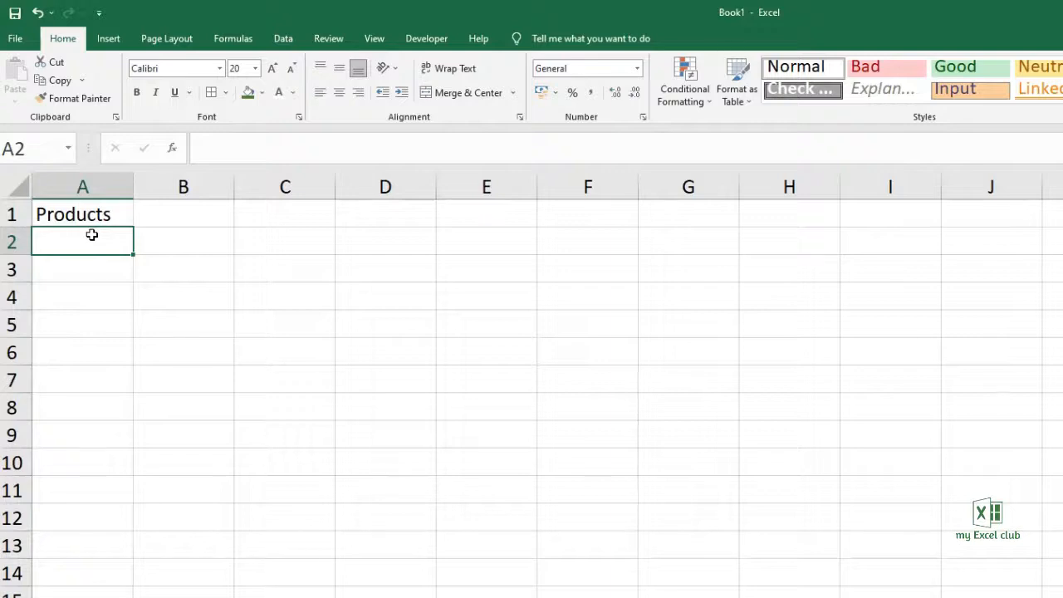
{"action": "key", "text": "Tab"}
{"action": "key", "text": "Tab"}
{"action": "key", "text": "Return"}
{"action": "key", "text": "Down"}
{"action": "key", "text": "Down"}
{"action": "key", "text": "Down"}
{"action": "key", "text": "Up"}
{"action": "key", "text": "Up"}
{"action": "key", "text": "Up"}
{"action": "key", "text": "Up"}
Extend the text in cell A1 to Products new new, adding one word in the cell and the other in the formula bar
{"action": "left_click", "coordinate": [123, 213]}
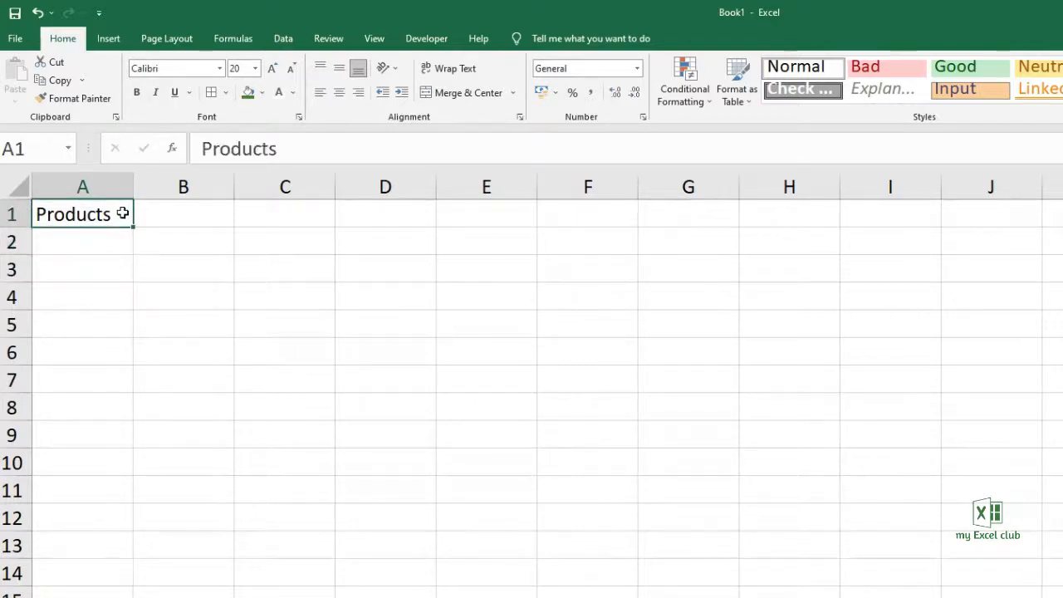
{"action": "double_click", "coordinate": [122, 213]}
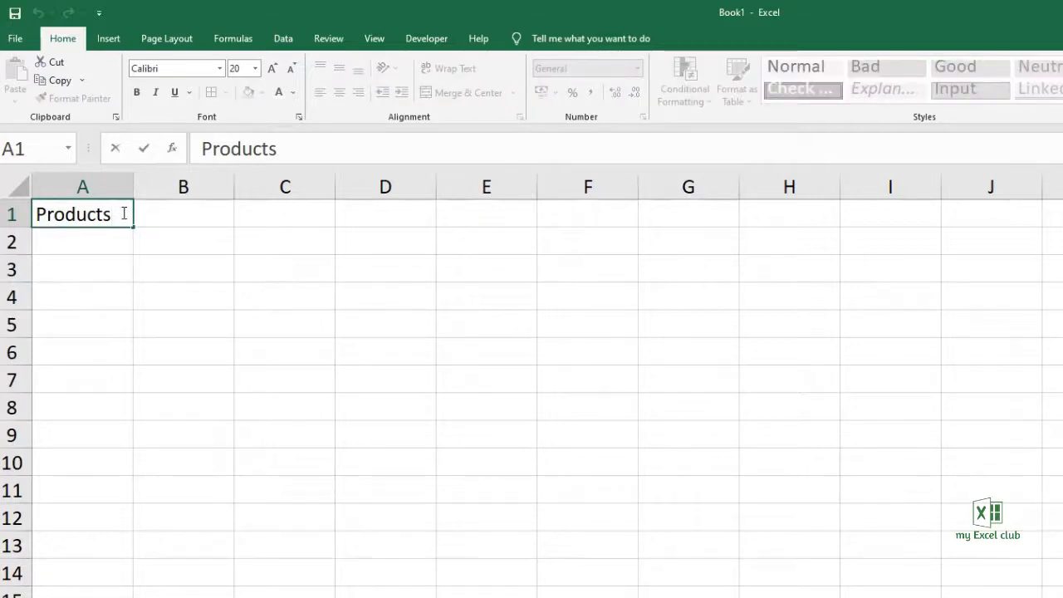
{"action": "type", "text": "new"}
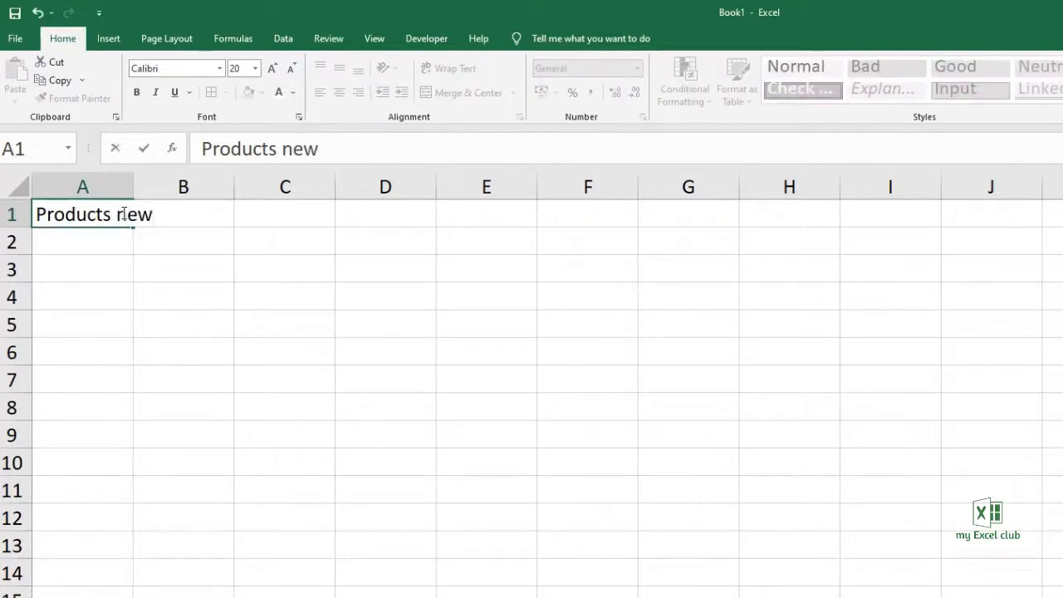
{"action": "key", "text": "Return"}
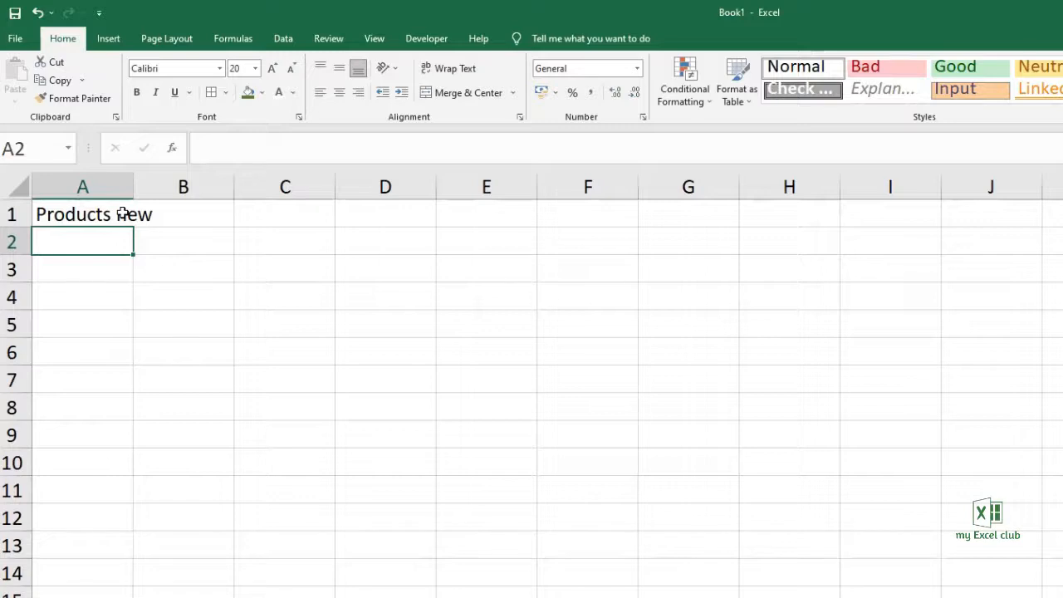
{"action": "left_click", "coordinate": [96, 215]}
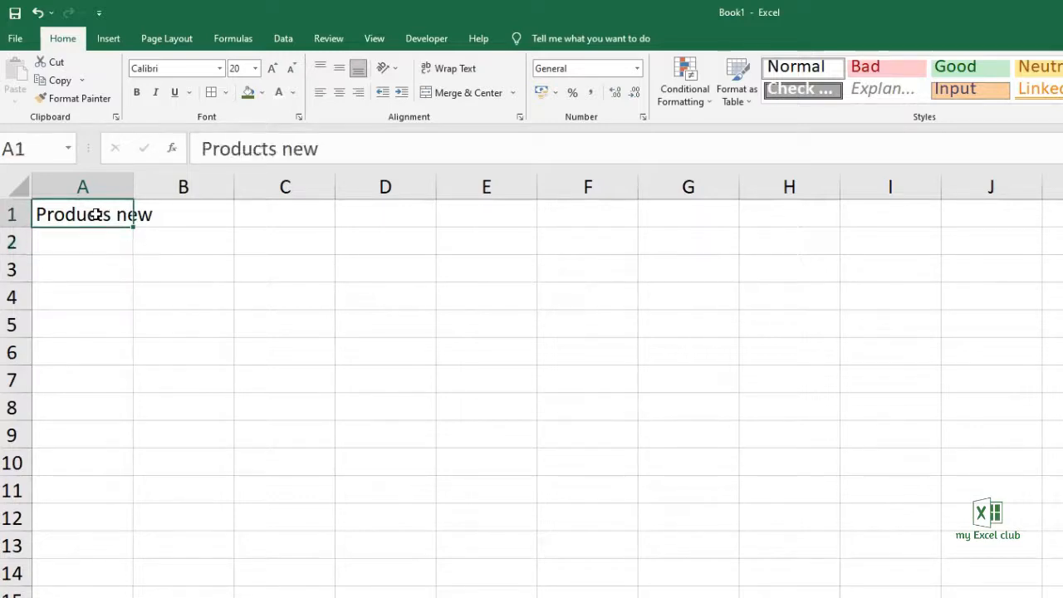
{"action": "left_click", "coordinate": [331, 147]}
{"action": "type", "text": "new"}
{"action": "key", "text": "Return"}
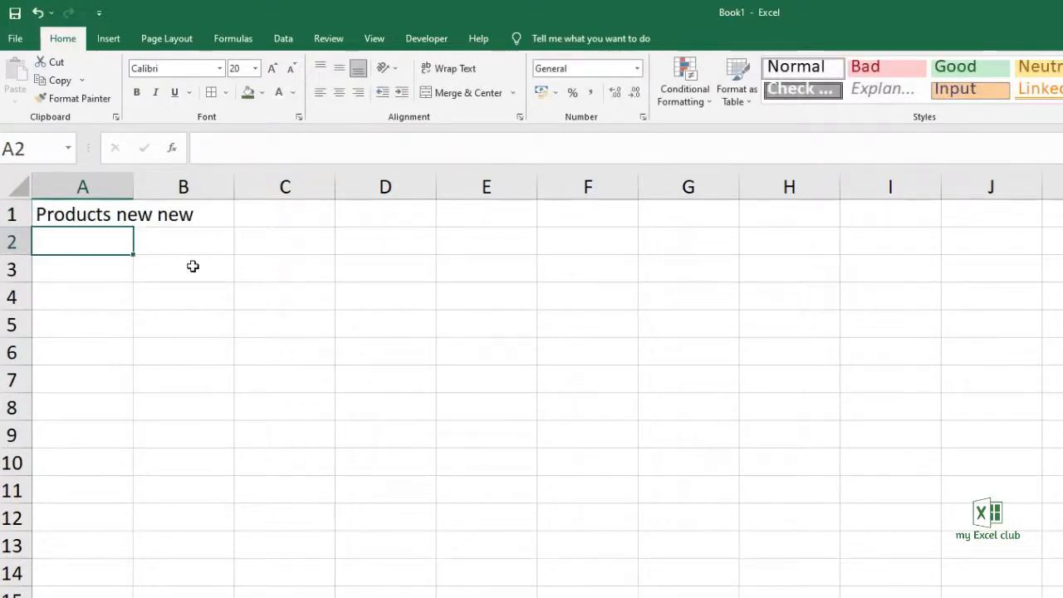
Edit cell A1 in place to remove both added words, leaving only Products
{"action": "left_click", "coordinate": [98, 214]}
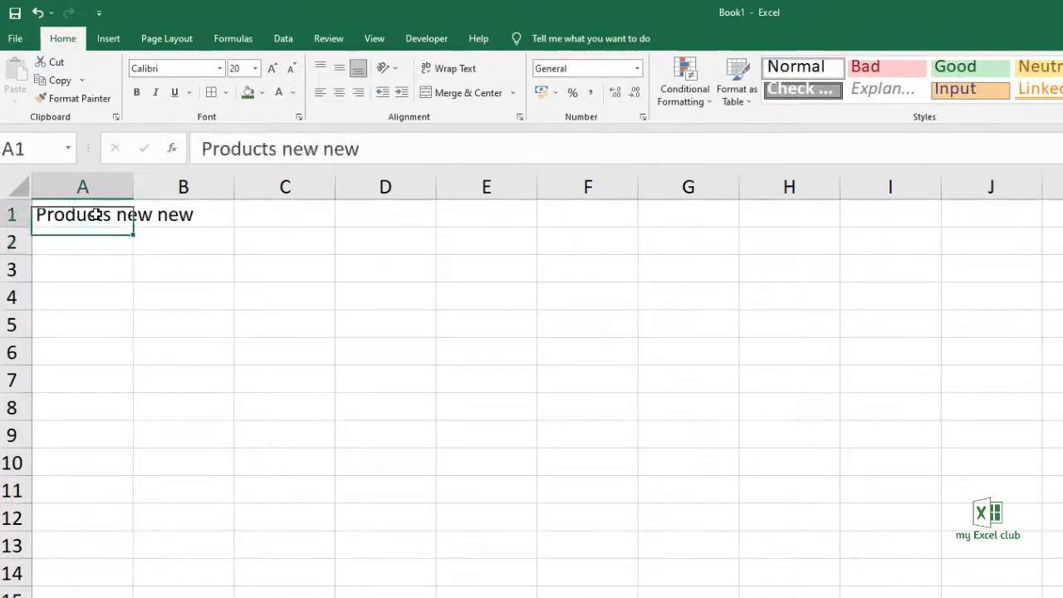
{"action": "key", "text": "F2"}
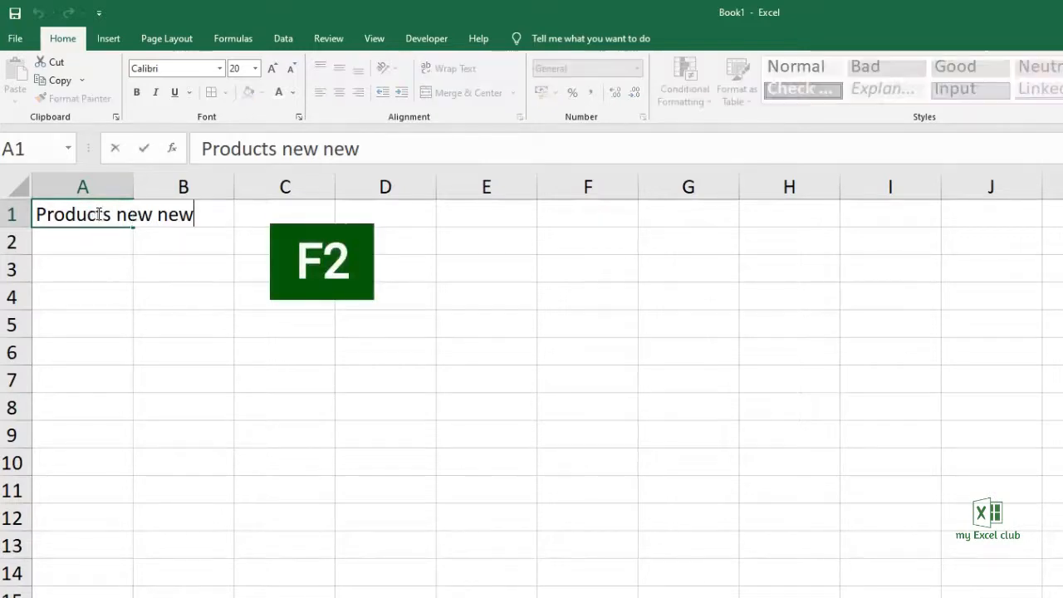
{"action": "key", "text": "BackSpace"}
{"action": "key", "text": "BackSpace"}
{"action": "key", "text": "BackSpace"}
{"action": "key", "text": "BackSpace"}
{"action": "key", "text": "BackSpace"}
{"action": "key", "text": "BackSpace"}
{"action": "key", "text": "BackSpace"}
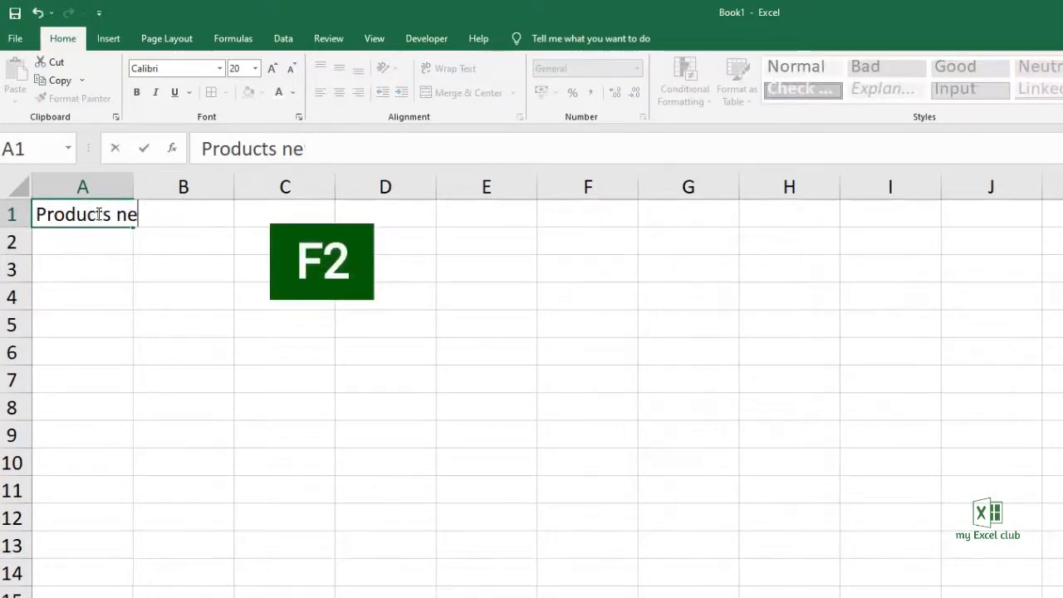
{"action": "key", "text": "Return"}
Enter the heading Sales in cell B1 and the product names A, B, C and D in cells A2 to A5
{"action": "left_click", "coordinate": [142, 210]}
{"action": "type", "text": "Sales"}
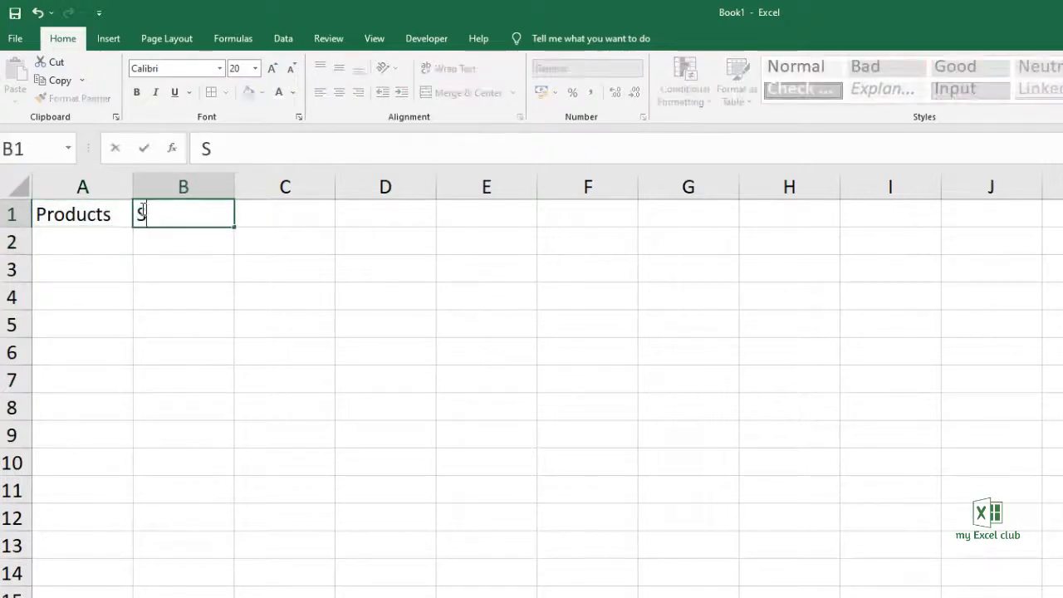
{"action": "key", "text": "Return"}
{"action": "type", "text": "A"}
{"action": "key", "text": "Return"}
{"action": "type", "text": "B"}
{"action": "key", "text": "Return"}
{"action": "type", "text": "C"}
{"action": "key", "text": "Return"}
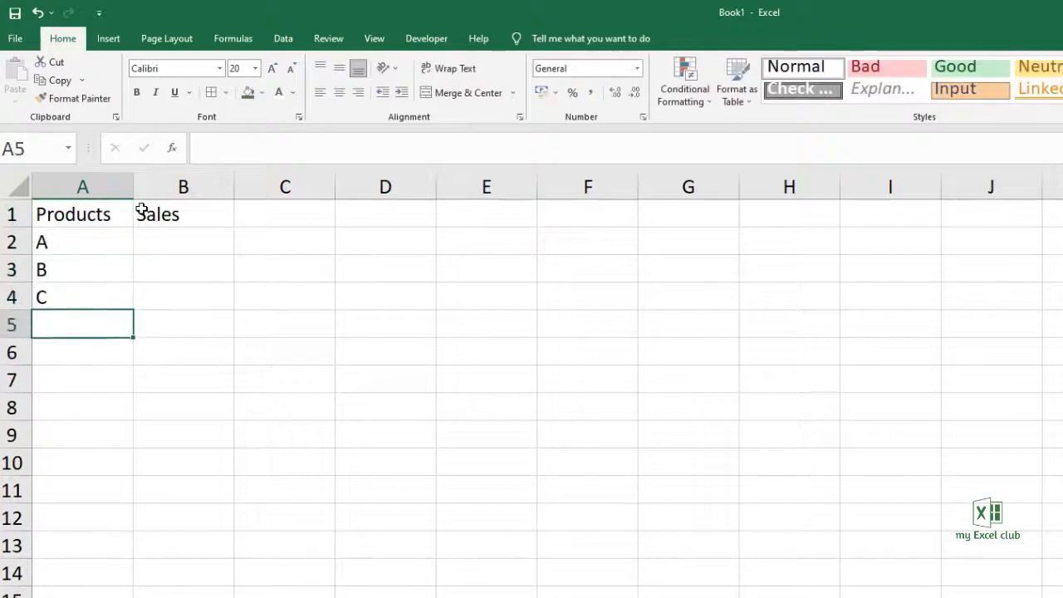
{"action": "type", "text": "D"}
Enter the sales values 1, 2, 3 and 4 in cells B2 to B5
{"action": "key", "text": "Tab"}
{"action": "key", "text": "Up"}
{"action": "key", "text": "Up"}
{"action": "key", "text": "Up"}
{"action": "type", "text": "1"}
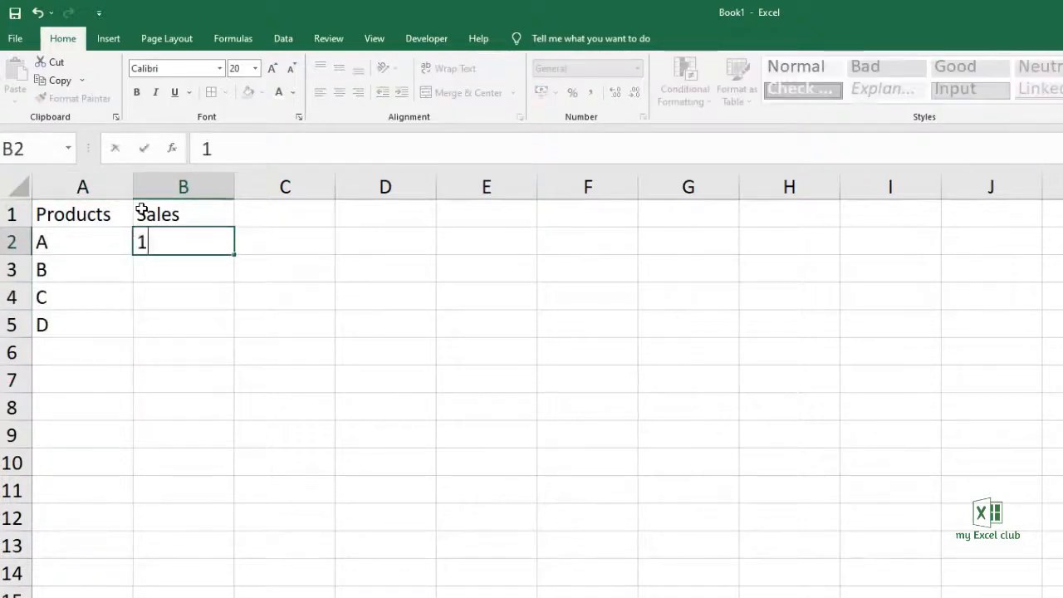
{"action": "key", "text": "Return"}
{"action": "type", "text": "2"}
{"action": "key", "text": "Return"}
{"action": "type", "text": "3"}
{"action": "key", "text": "Return"}
{"action": "type", "text": "4"}
Apply All Borders to the table in cells A1 to B5
{"action": "left_click_drag", "start_coordinate": [103, 218], "coordinate": [183, 316]}
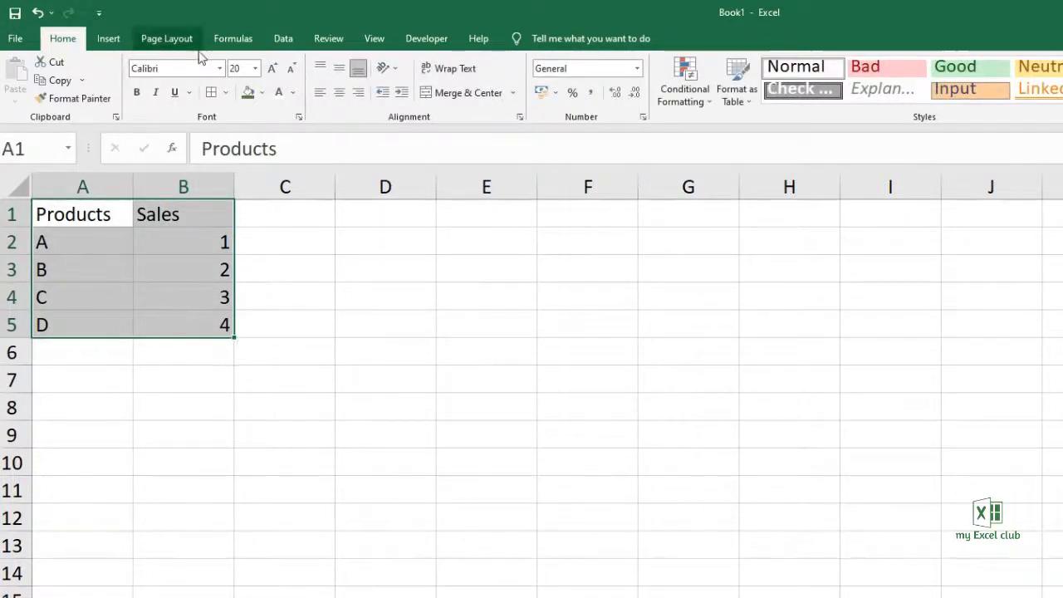
{"action": "left_click", "coordinate": [225, 93]}
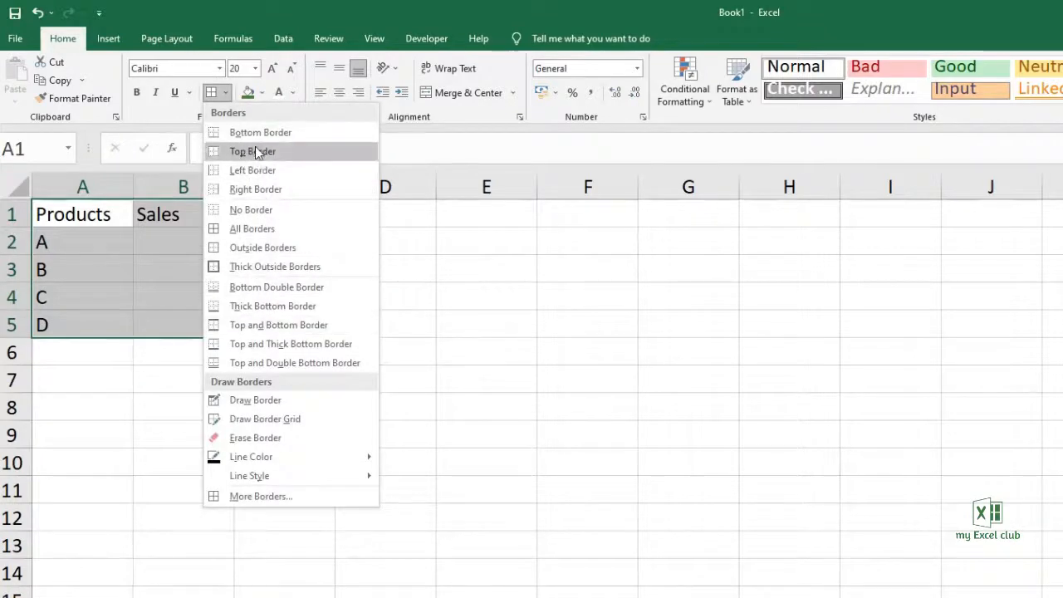
{"action": "left_click", "coordinate": [253, 229]}
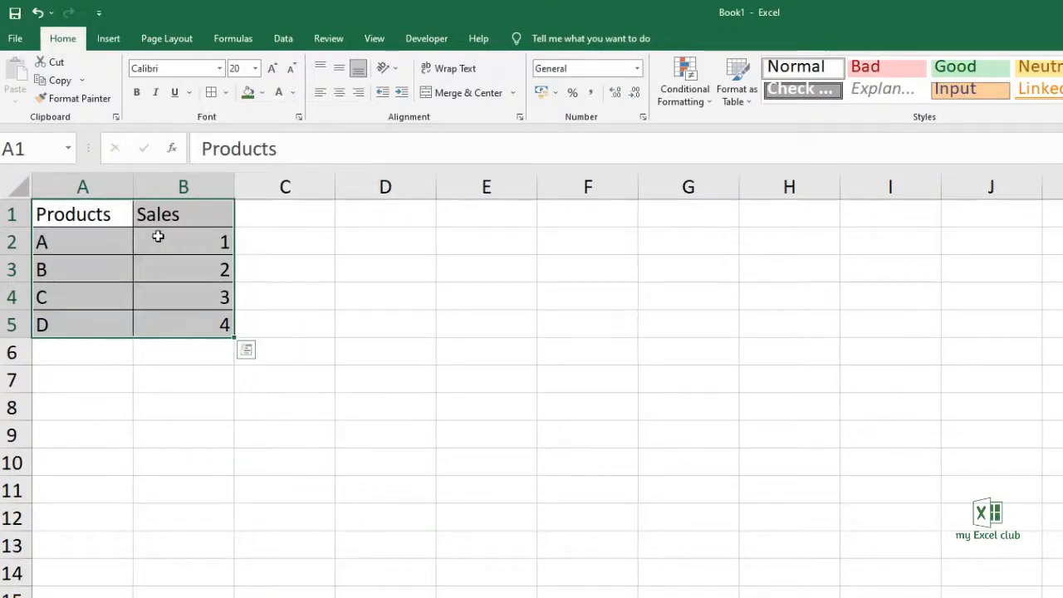
Fill the header cells A1 and B1 with green
{"action": "left_click_drag", "start_coordinate": [102, 214], "coordinate": [161, 214]}
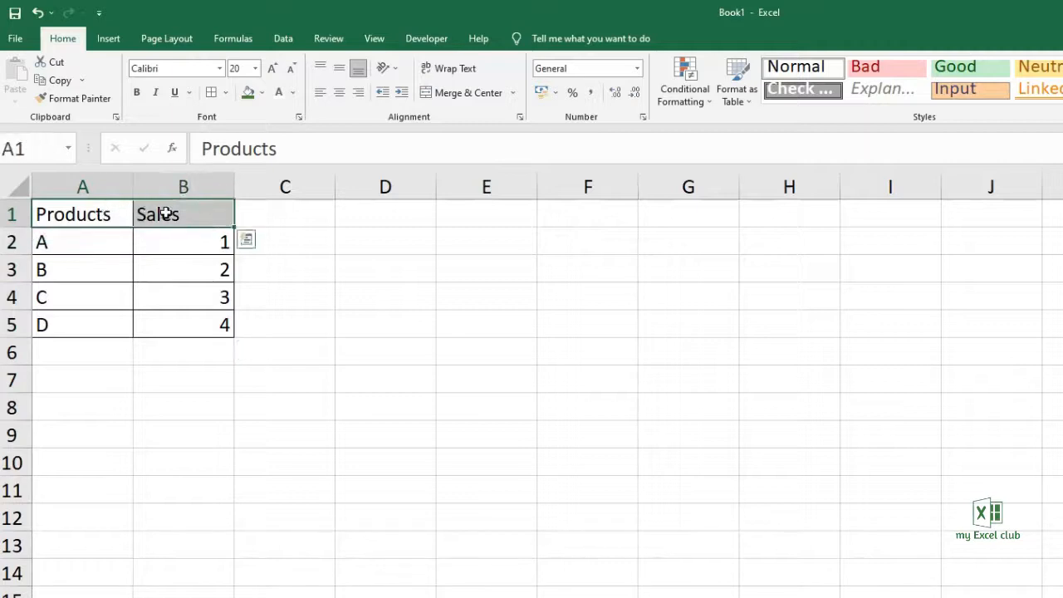
{"action": "left_click", "coordinate": [263, 93]}
{"action": "left_click", "coordinate": [368, 171]}
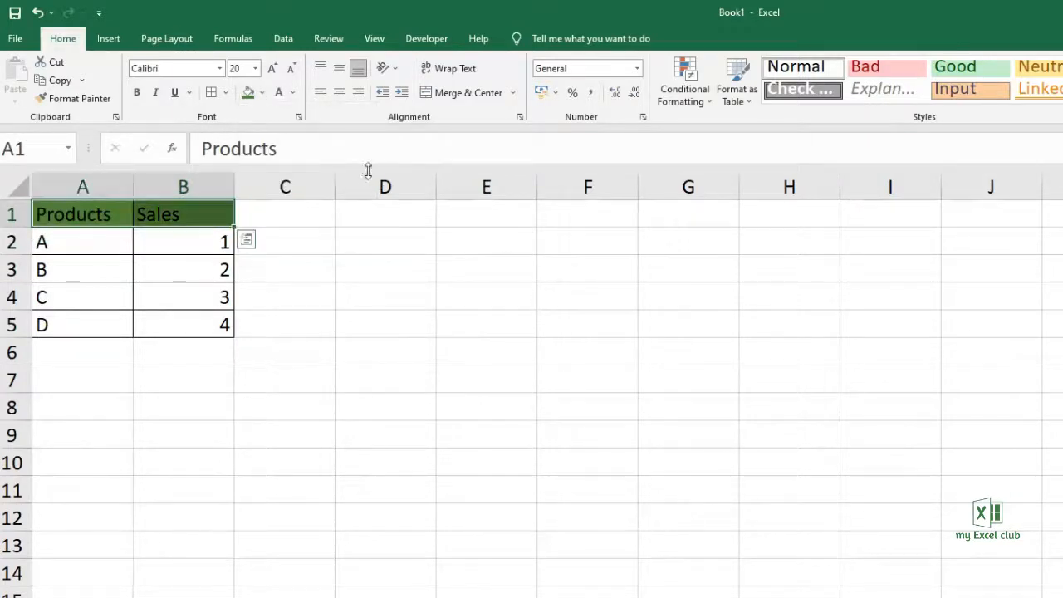
Set the font color of the header cells A1 and B1 to white
{"action": "left_click", "coordinate": [280, 93]}
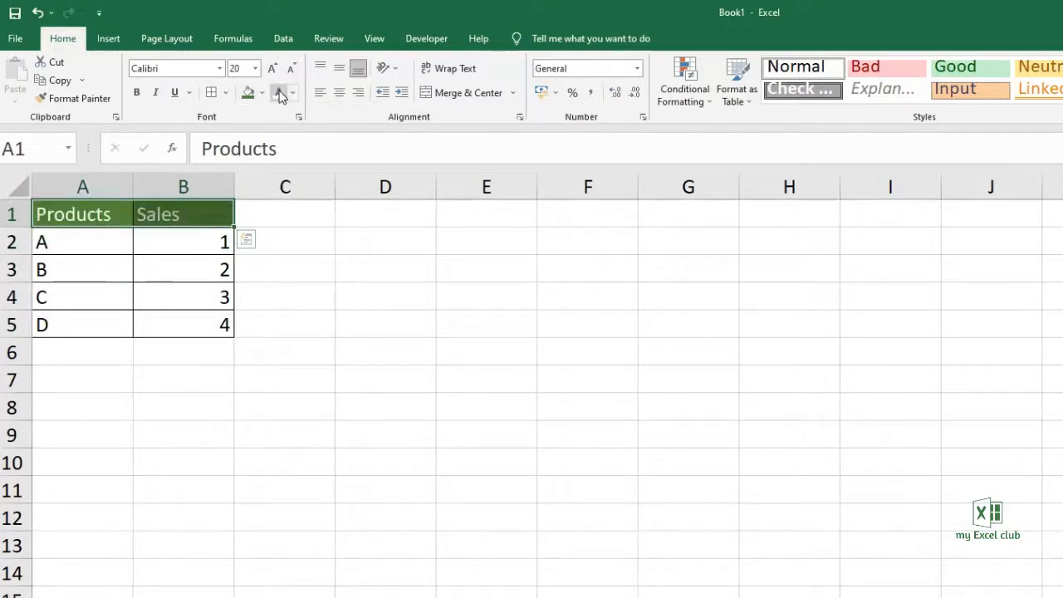
Copy the formatting of header cell B1 to cell D3 with Format Painter
{"action": "left_click", "coordinate": [174, 215]}
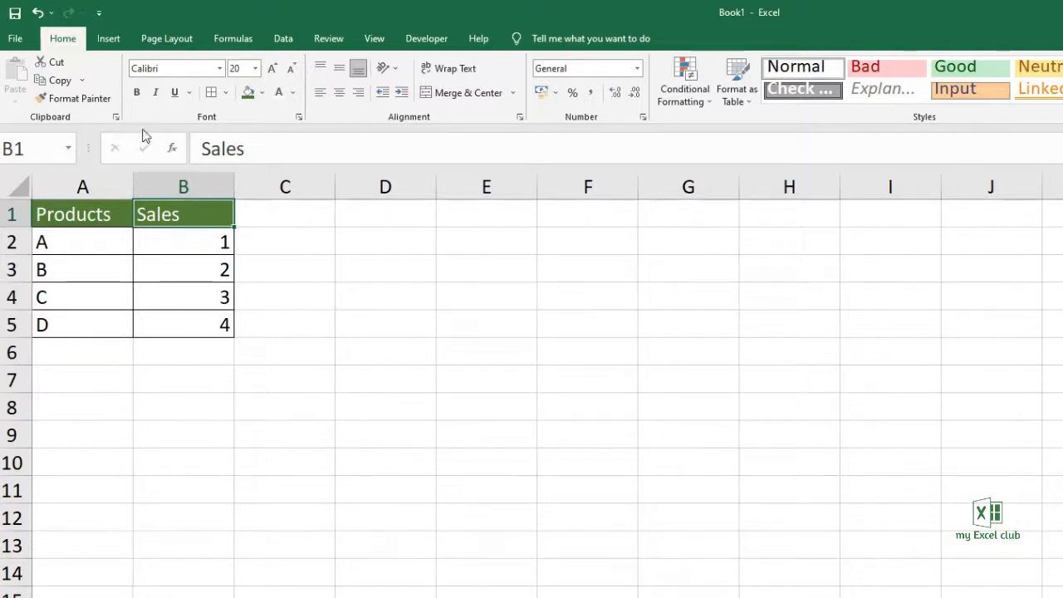
{"action": "left_click", "coordinate": [88, 99]}
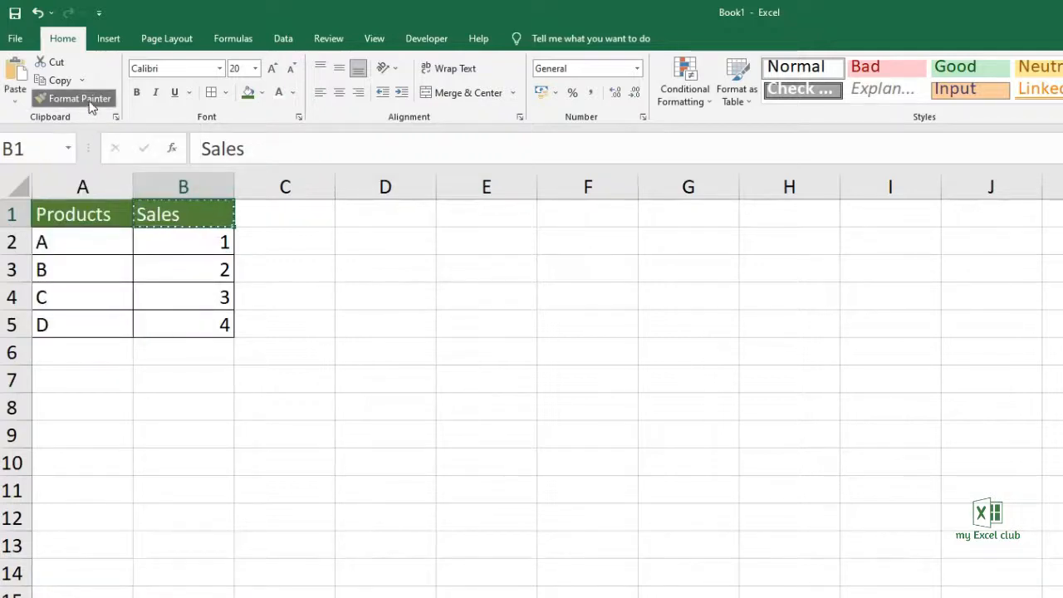
{"action": "left_click", "coordinate": [394, 265]}
Copy the formatting of cell B1 to several cells, E3, F3, F4, E4 and D4, with Format Painter kept active, and end the tool
{"action": "left_click", "coordinate": [181, 214]}
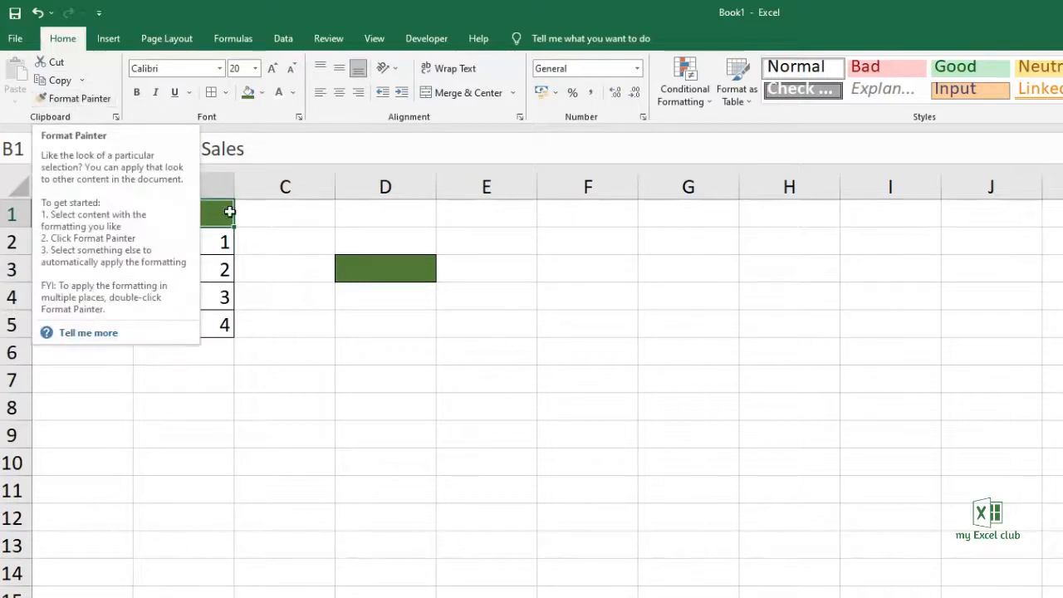
{"action": "left_click", "coordinate": [95, 98]}
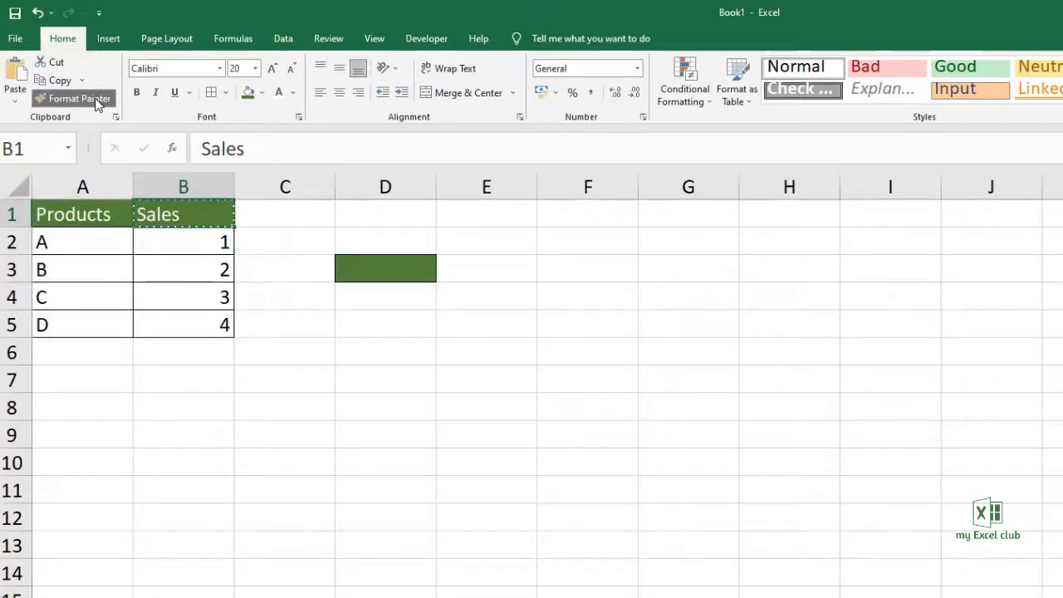
{"action": "left_click", "coordinate": [508, 267]}
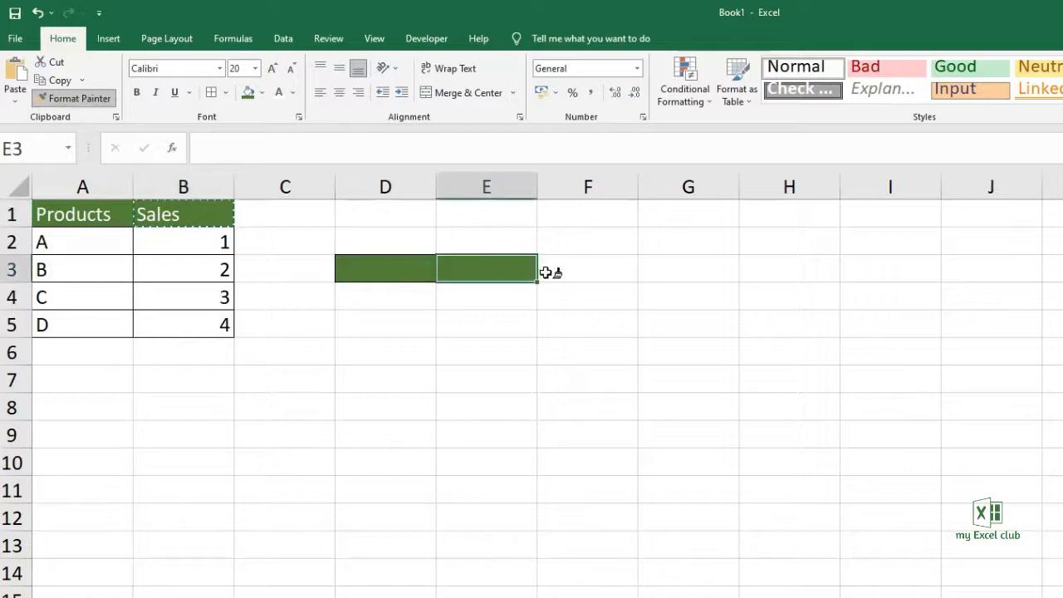
{"action": "left_click", "coordinate": [558, 270]}
{"action": "left_click", "coordinate": [555, 297]}
{"action": "left_click", "coordinate": [497, 296]}
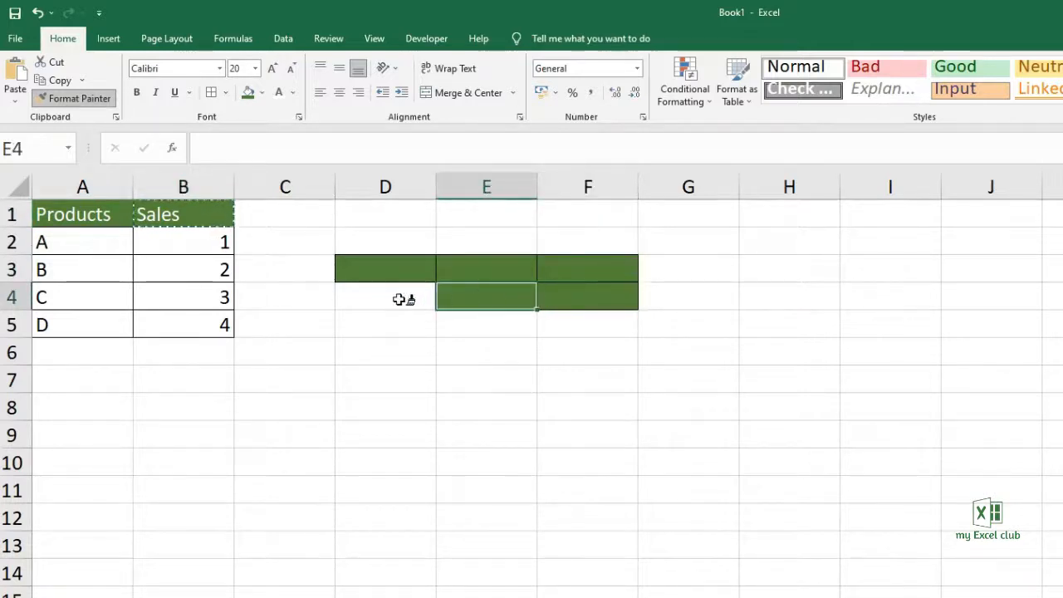
{"action": "left_click", "coordinate": [401, 295]}
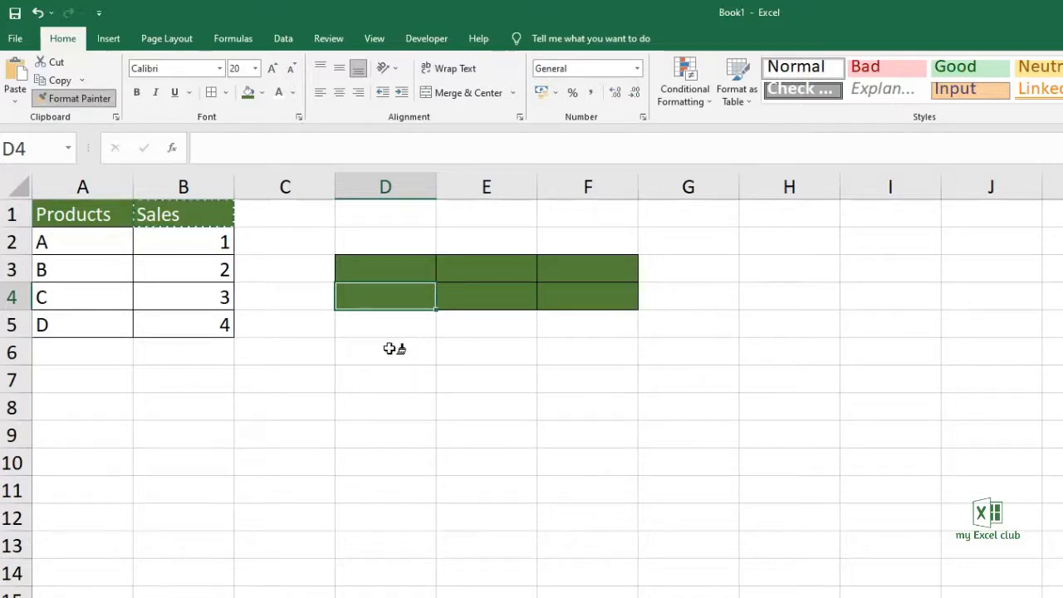
{"action": "key", "text": "Escape"}
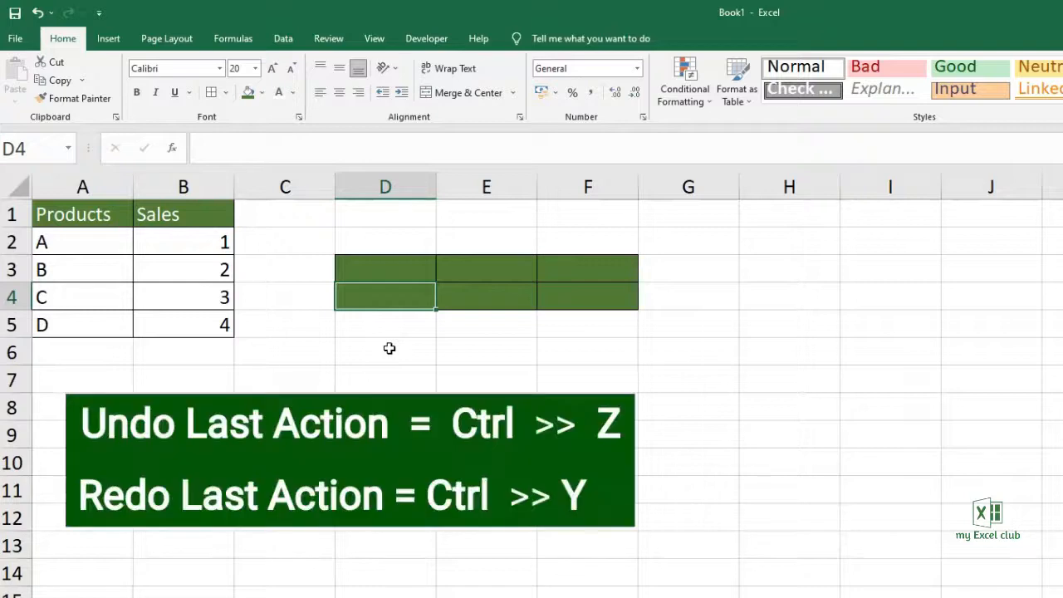
Undo all the formatting painted onto cells D3 to F4 and clear the copy outline around B1
{"action": "key", "text": "ctrl+z"}
{"action": "key", "text": "ctrl+z"}
{"action": "key", "text": "ctrl+z"}
{"action": "key", "text": "ctrl+z"}
{"action": "key", "text": "ctrl+z"}
{"action": "key", "text": "ctrl+z"}
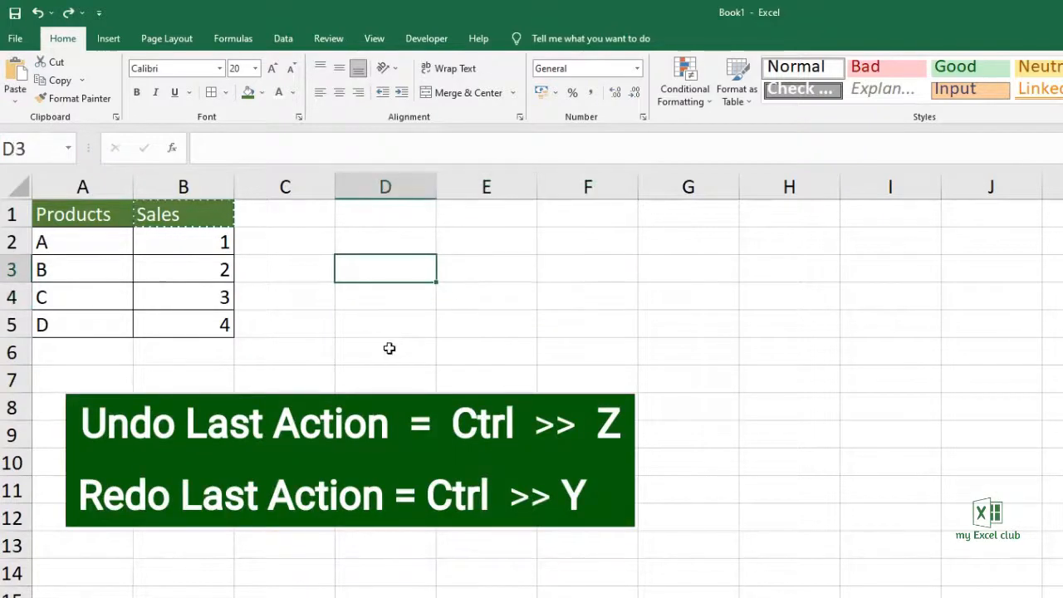
{"action": "key", "text": "Escape"}
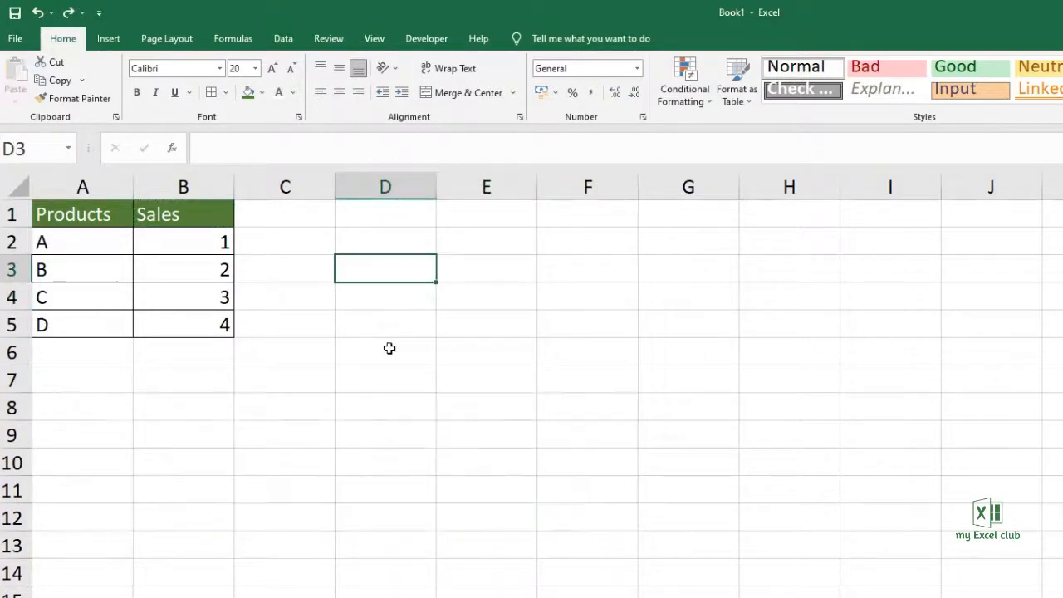
Make the header text in cells A1 and B1 bold and center it horizontally
{"action": "left_click_drag", "start_coordinate": [108, 215], "coordinate": [148, 213]}
{"action": "left_click", "coordinate": [140, 95]}
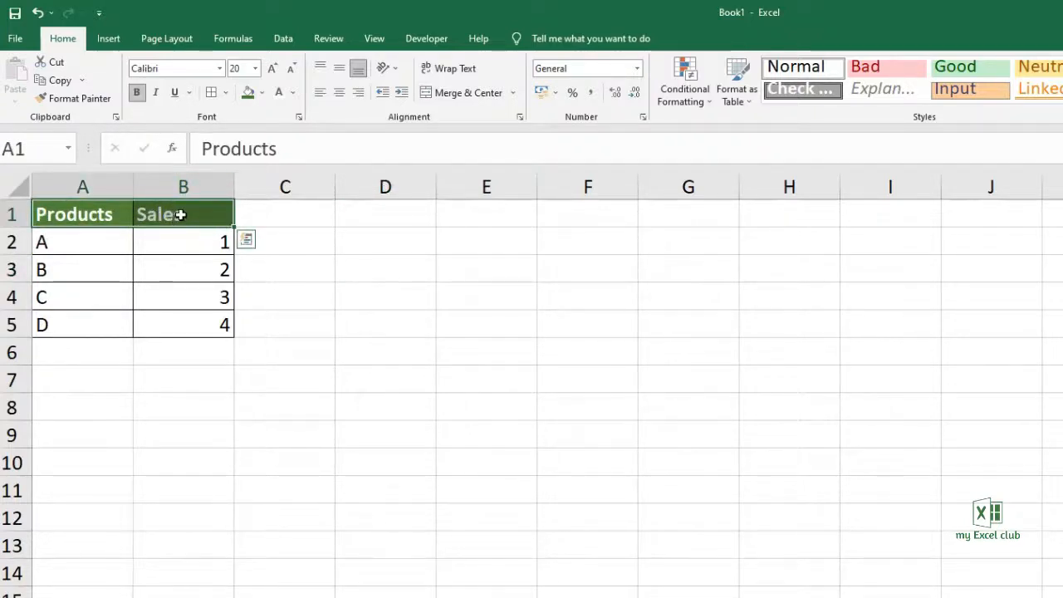
{"action": "left_click", "coordinate": [339, 94]}
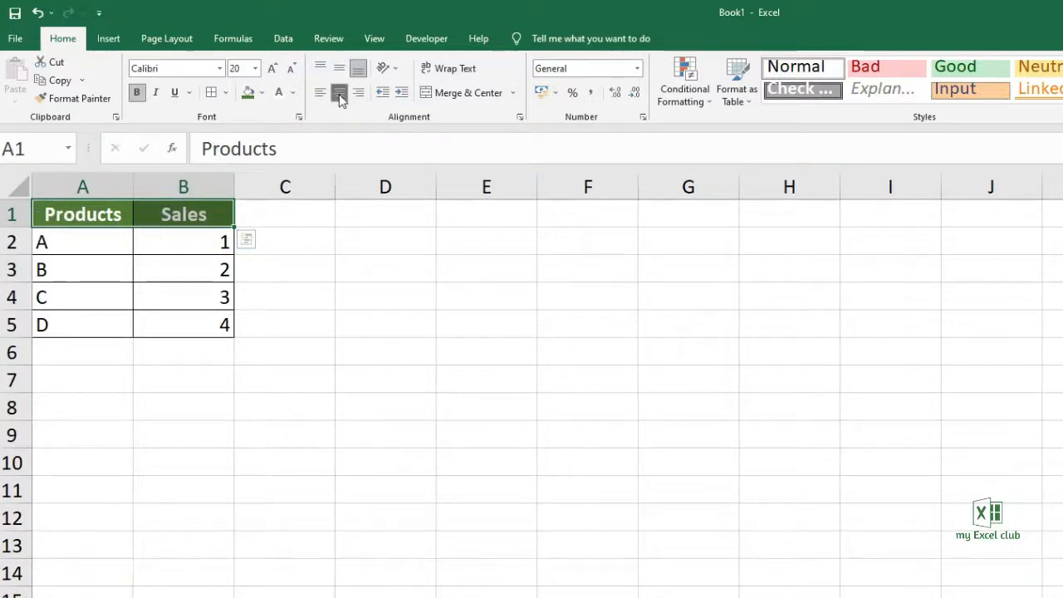
{"action": "left_click", "coordinate": [192, 216]}
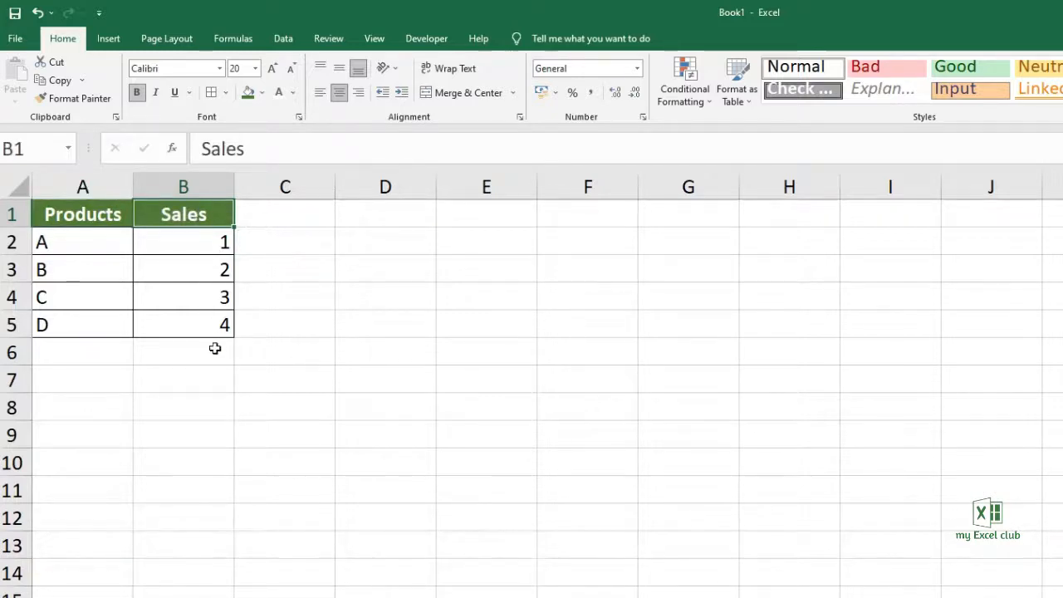
Add up the sales values in cell B6 with =SUM(B2:B5) and select that cell to show its formula
{"action": "left_click", "coordinate": [215, 349]}
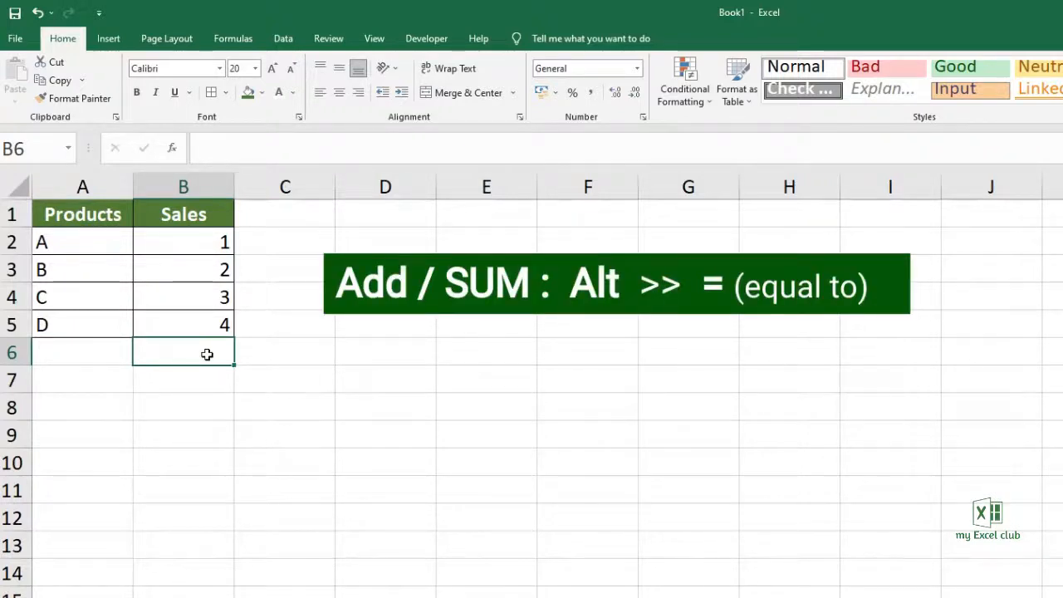
{"action": "key", "text": "alt+equal"}
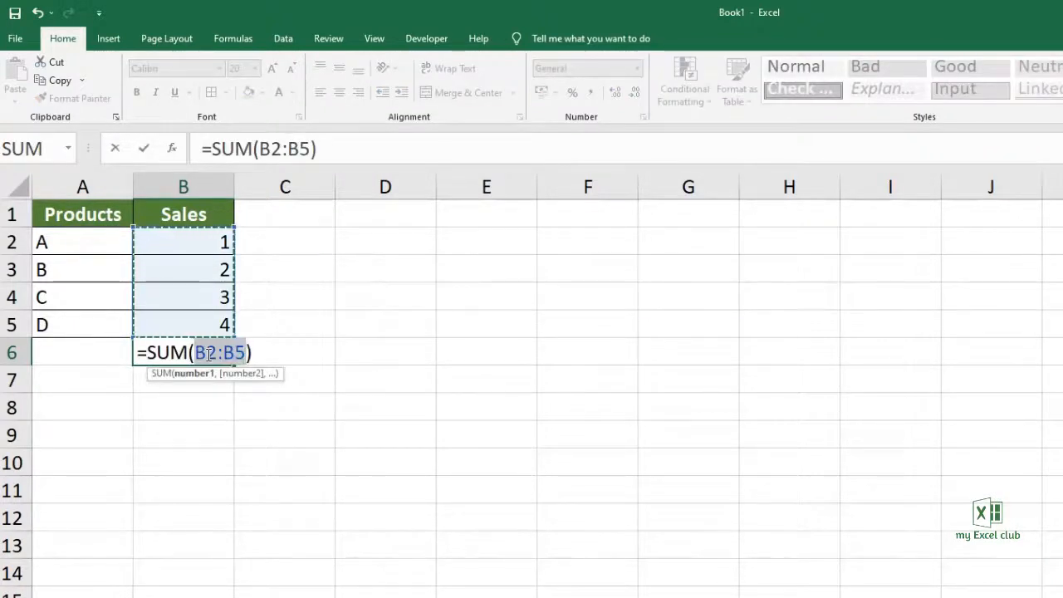
{"action": "key", "text": "Return"}
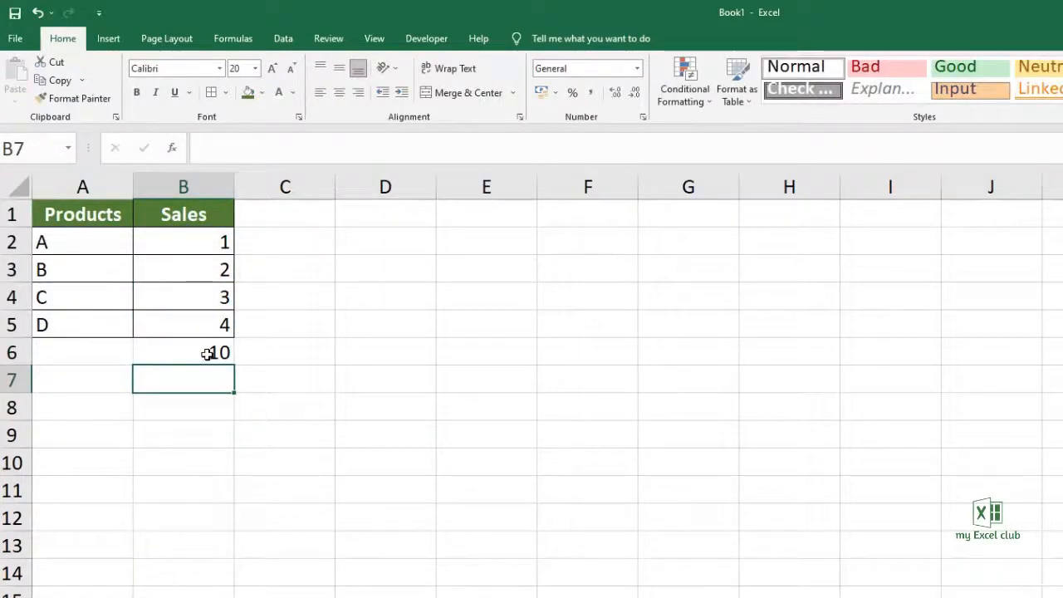
{"action": "left_click", "coordinate": [208, 354]}
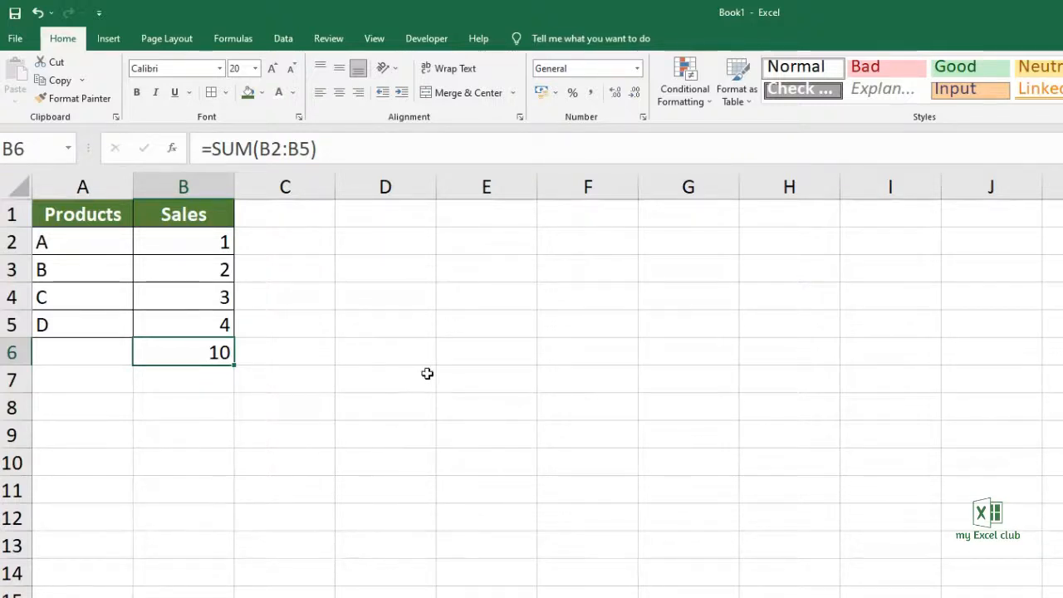
Hide the worksheet gridlines and select cell A1
{"action": "left_click", "coordinate": [376, 38]}
{"action": "left_click", "coordinate": [176, 93]}
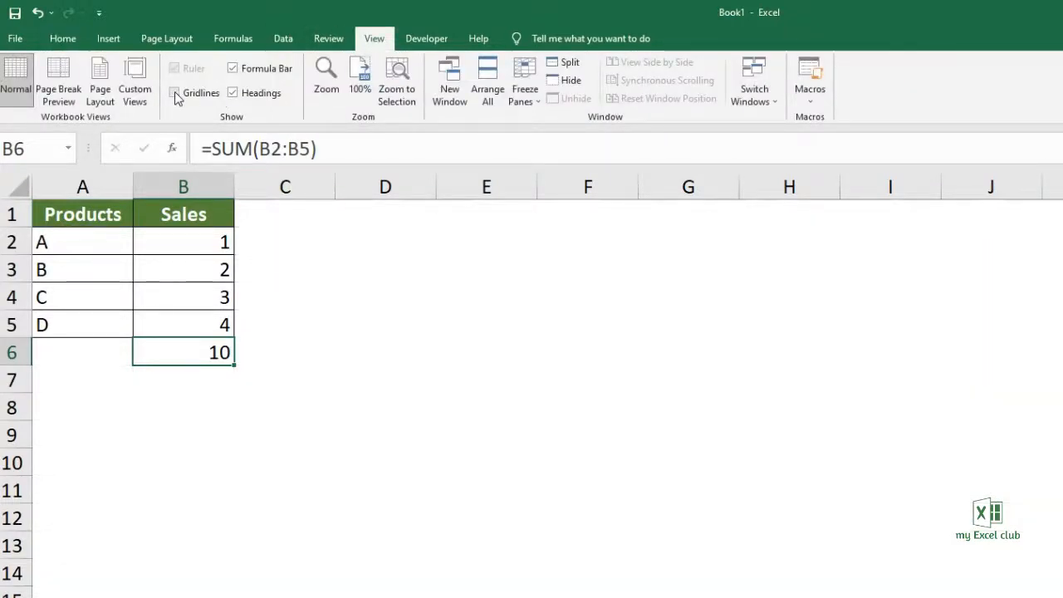
{"action": "left_click", "coordinate": [91, 220]}
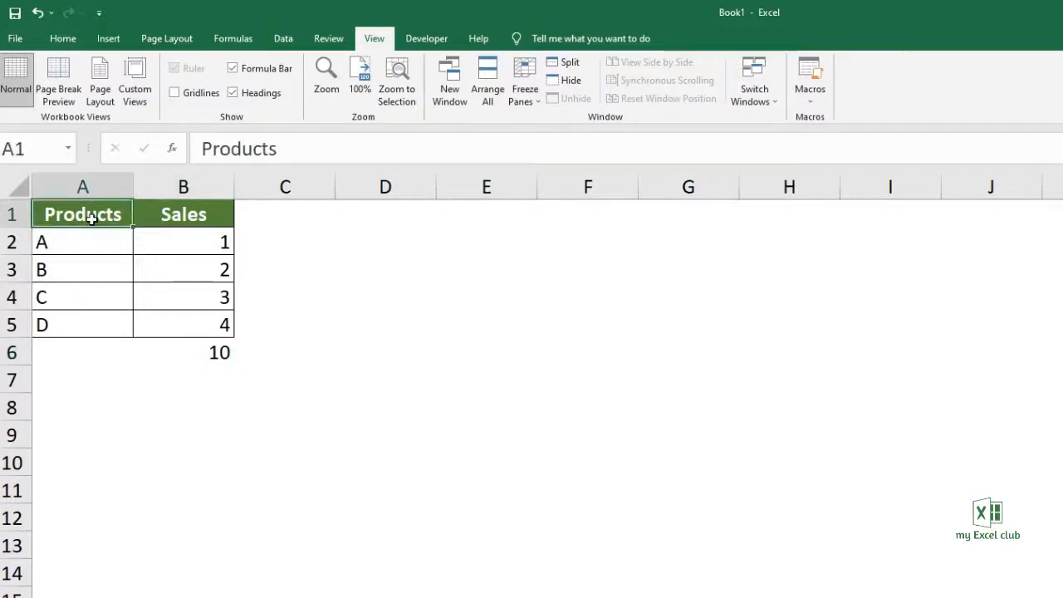